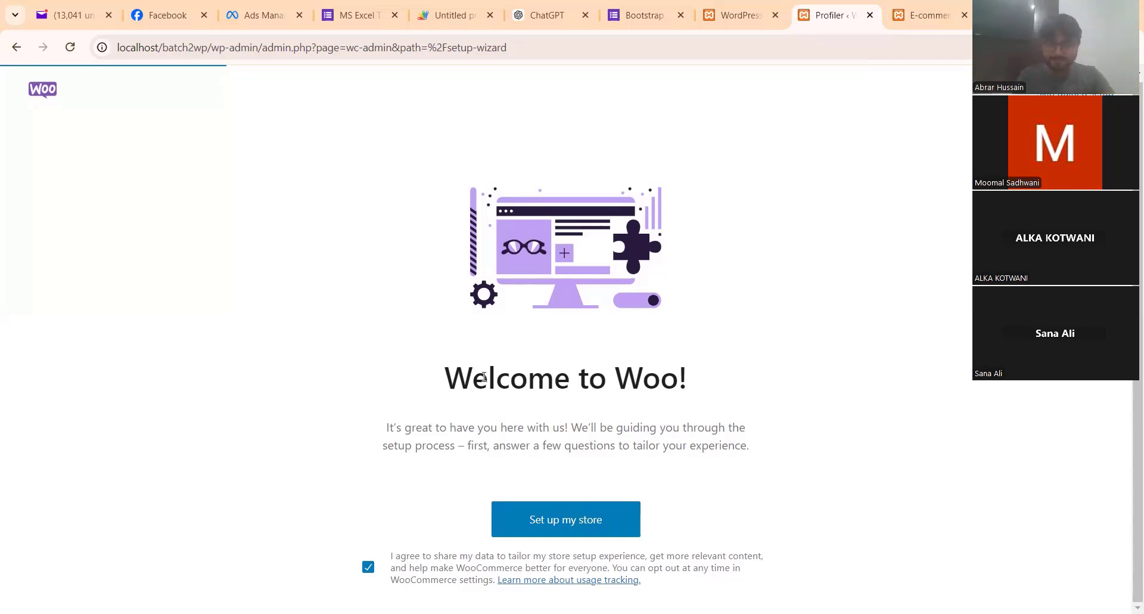
Step: Start the WooCommerce store setup and continue with the "I'm just starting my business" option
left_click_drag(453, 376, 744, 377)
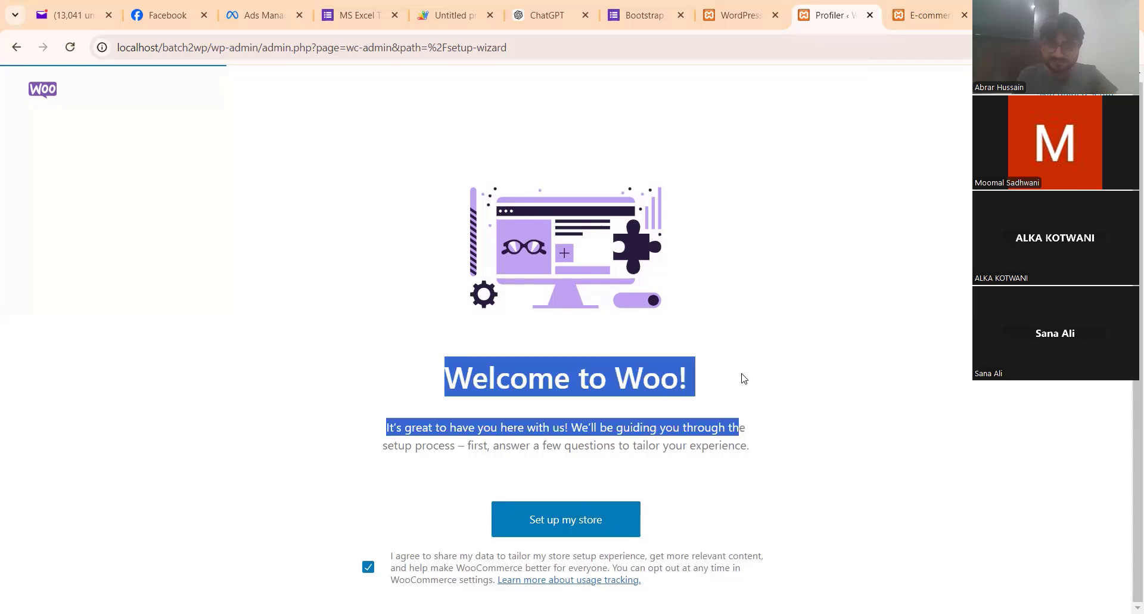
left_click(777, 381)
left_click(552, 521)
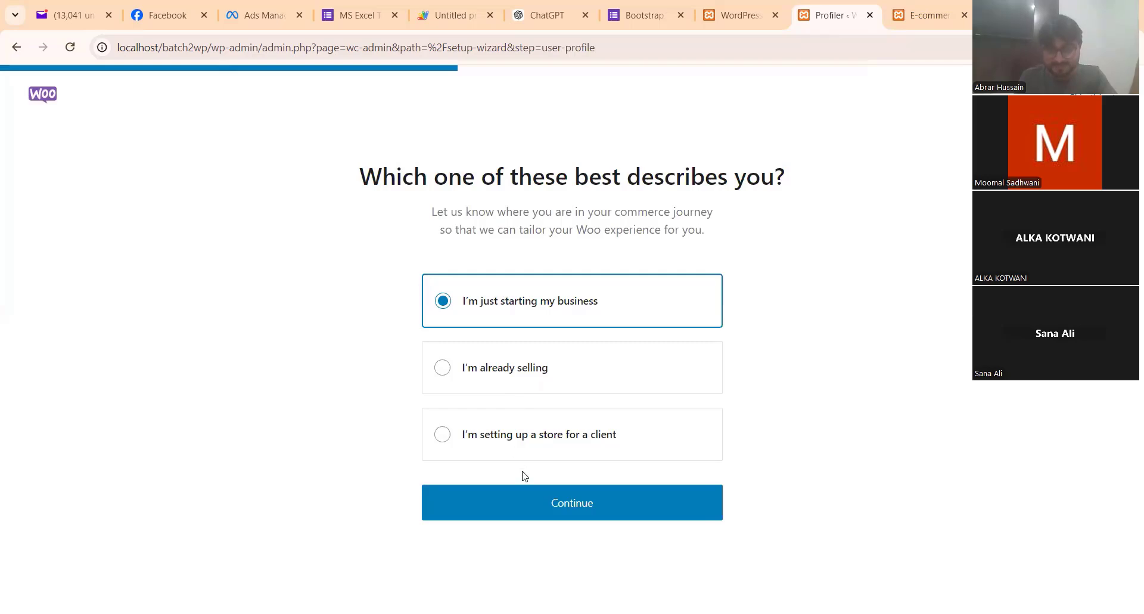
left_click(619, 504)
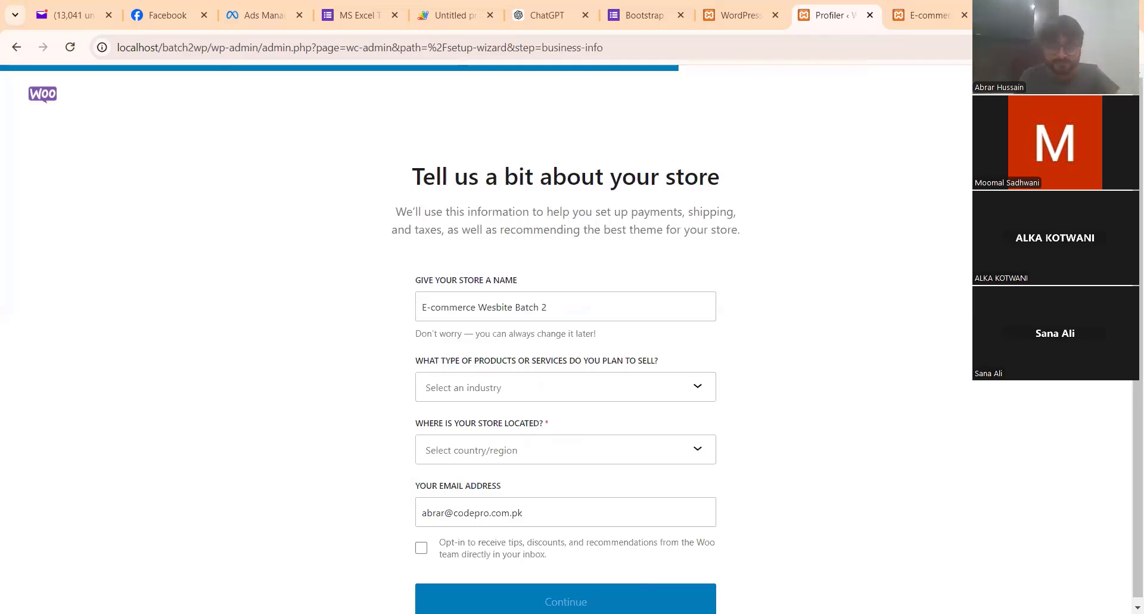
Step: Choose "Food and drink" as the type of products the store plans to sell
scroll(447, 291, "down", 1)
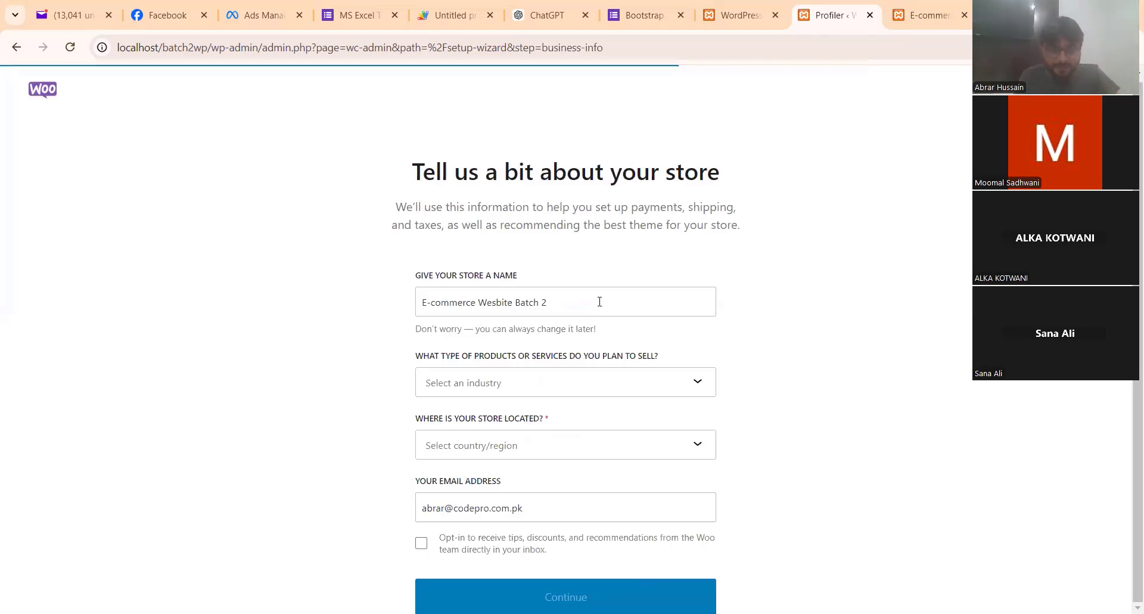
left_click_drag(600, 301, 236, 330)
left_click(309, 361)
left_click(548, 381)
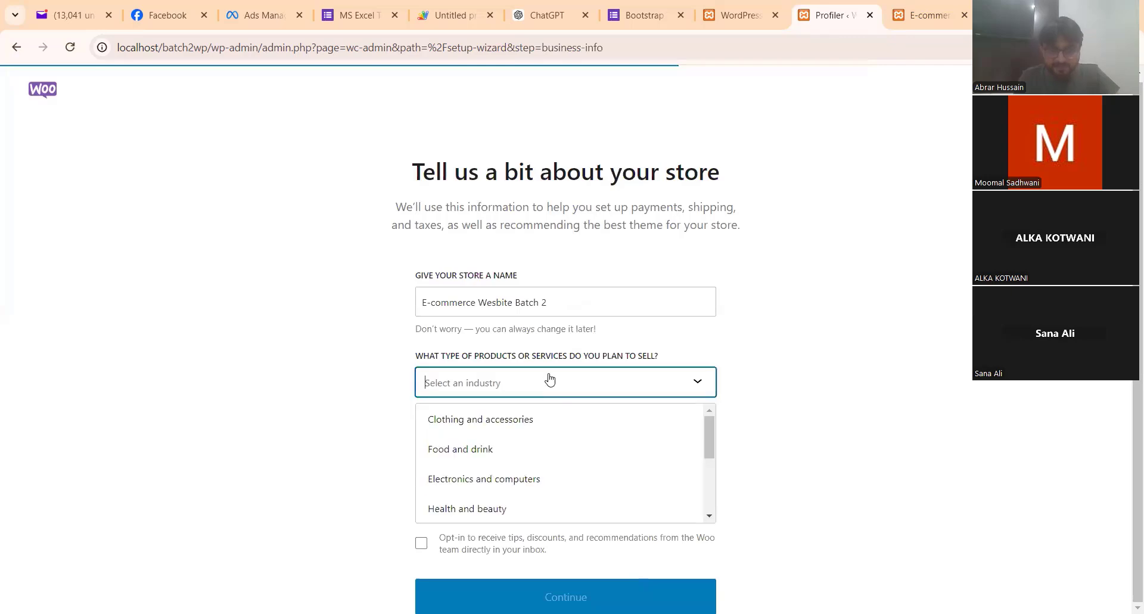
left_click(487, 456)
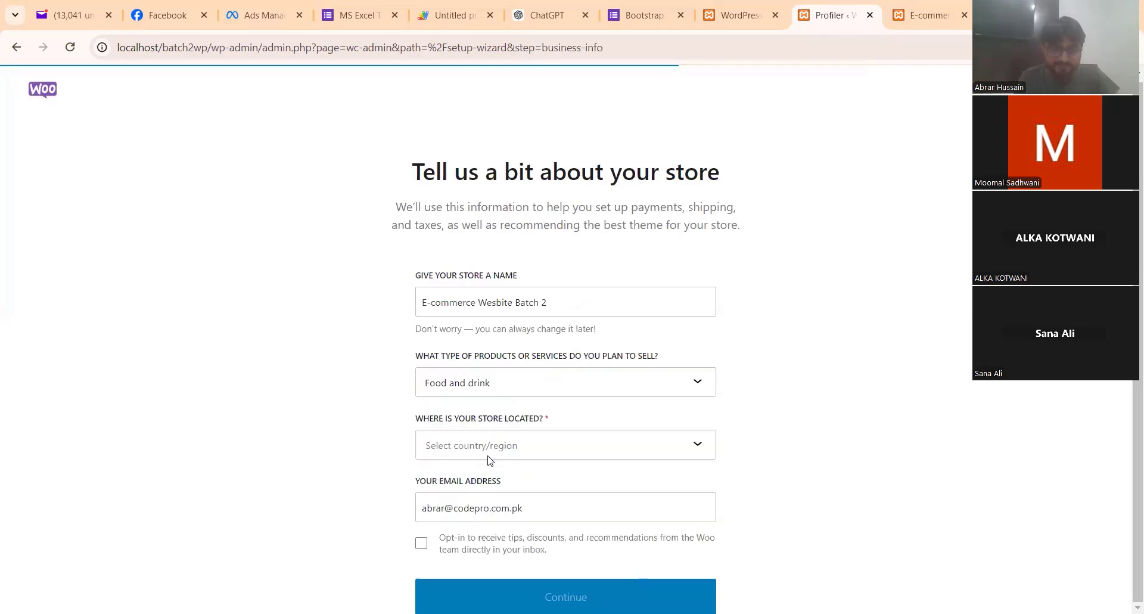
Step: Set the store's location to Pakistan — Sindh
left_click(548, 451)
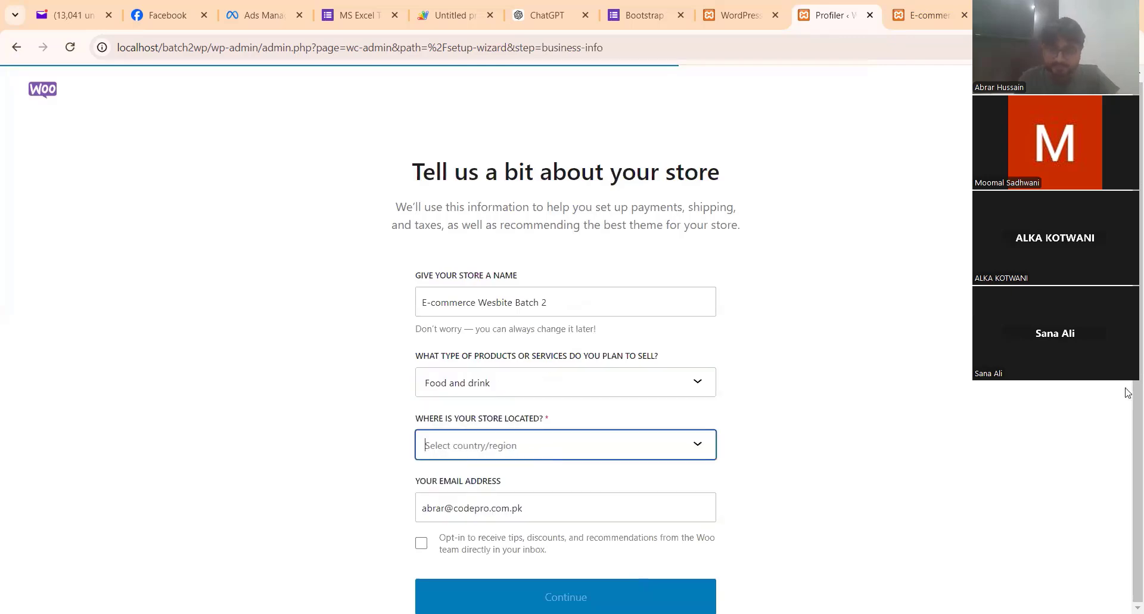
left_click(679, 450)
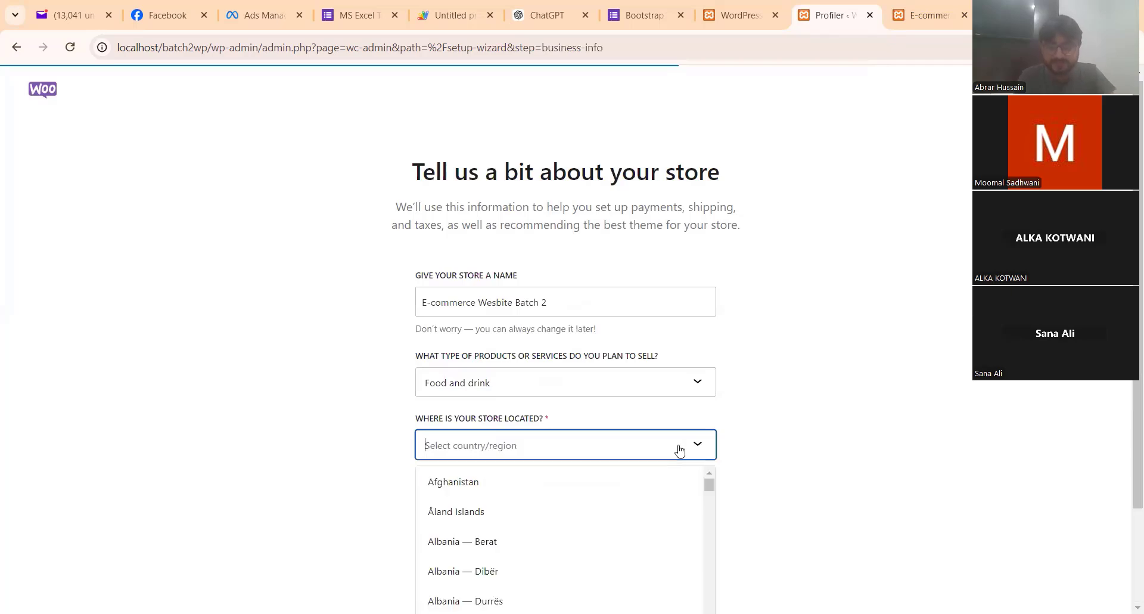
type("Pakis")
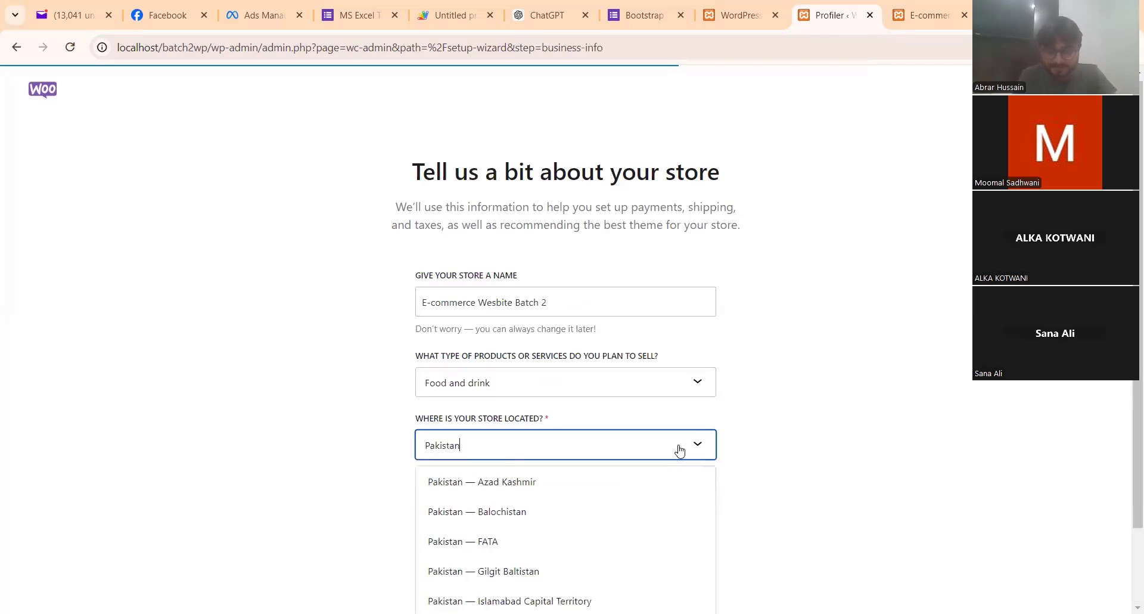
type("tan")
left_click(750, 532)
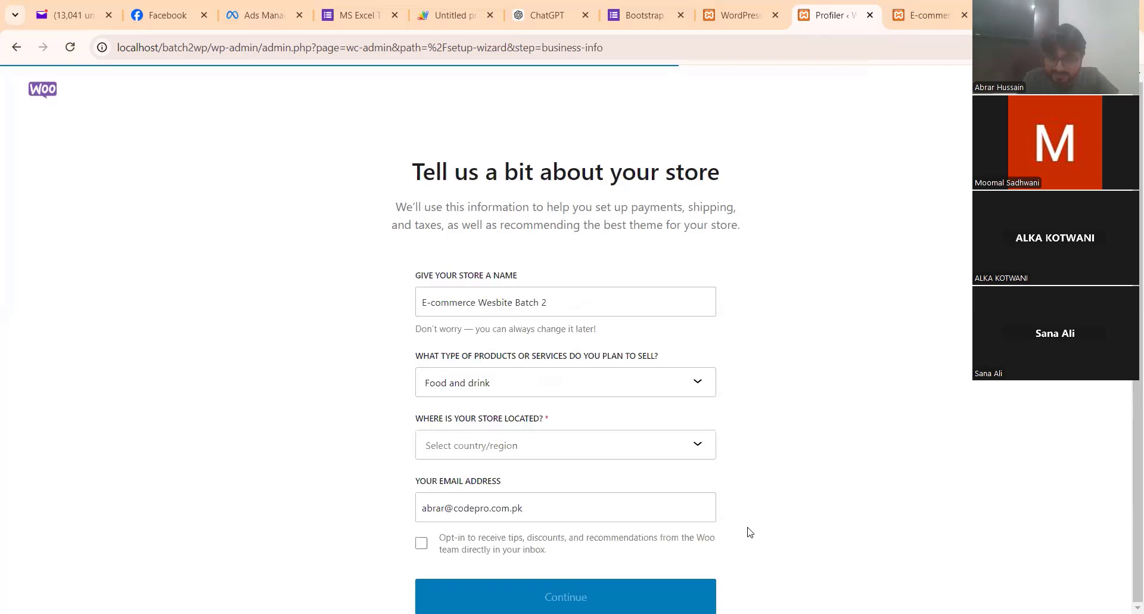
left_click(578, 447)
type("Sind")
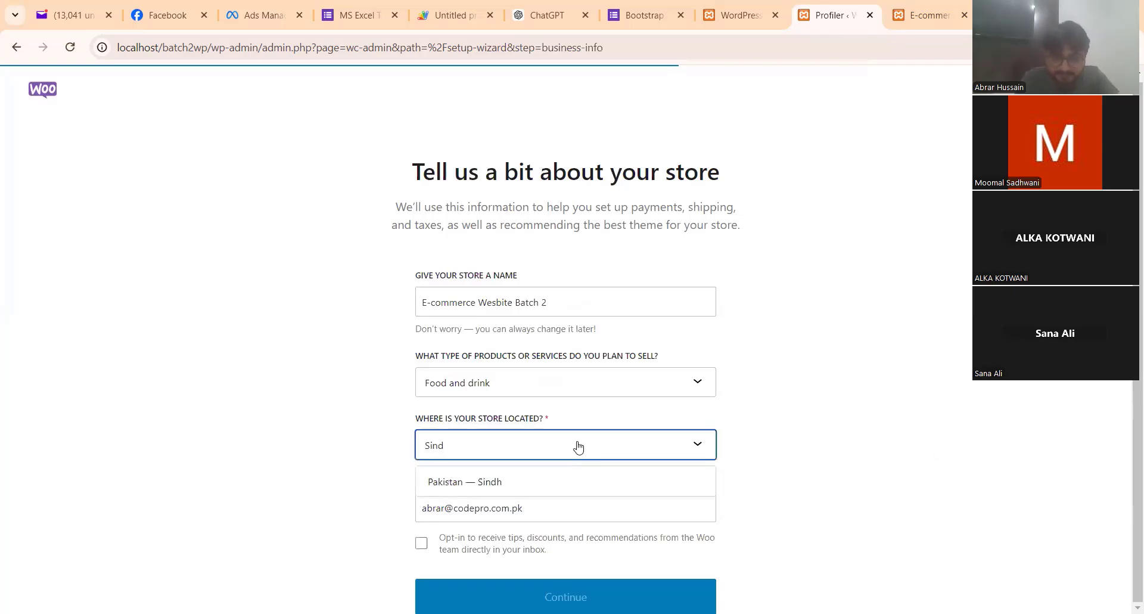
left_click(489, 483)
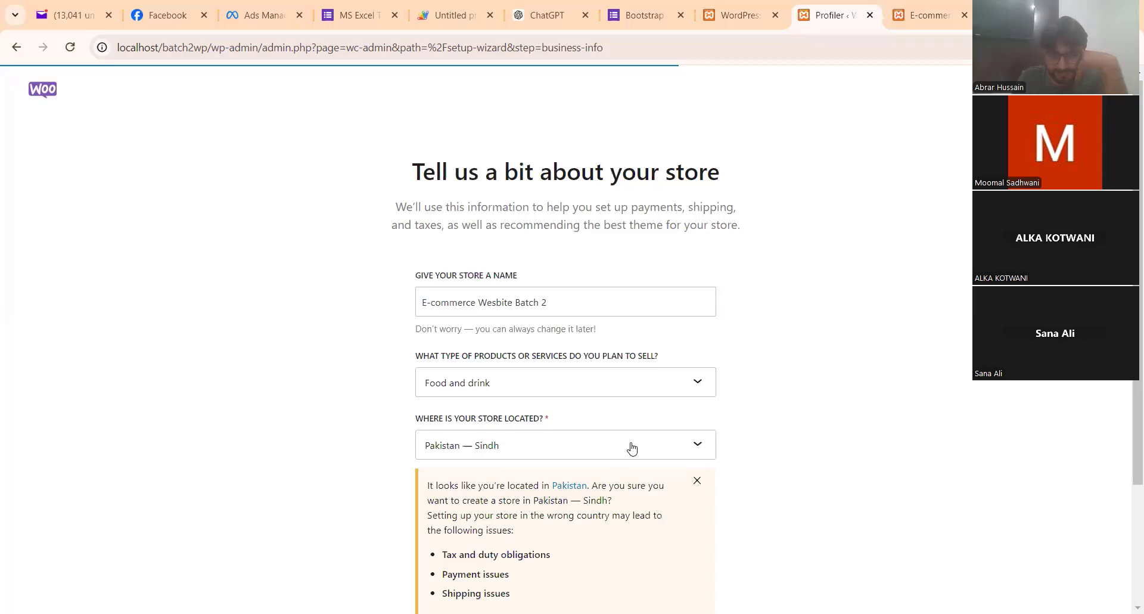
left_click(632, 448)
left_click(632, 448)
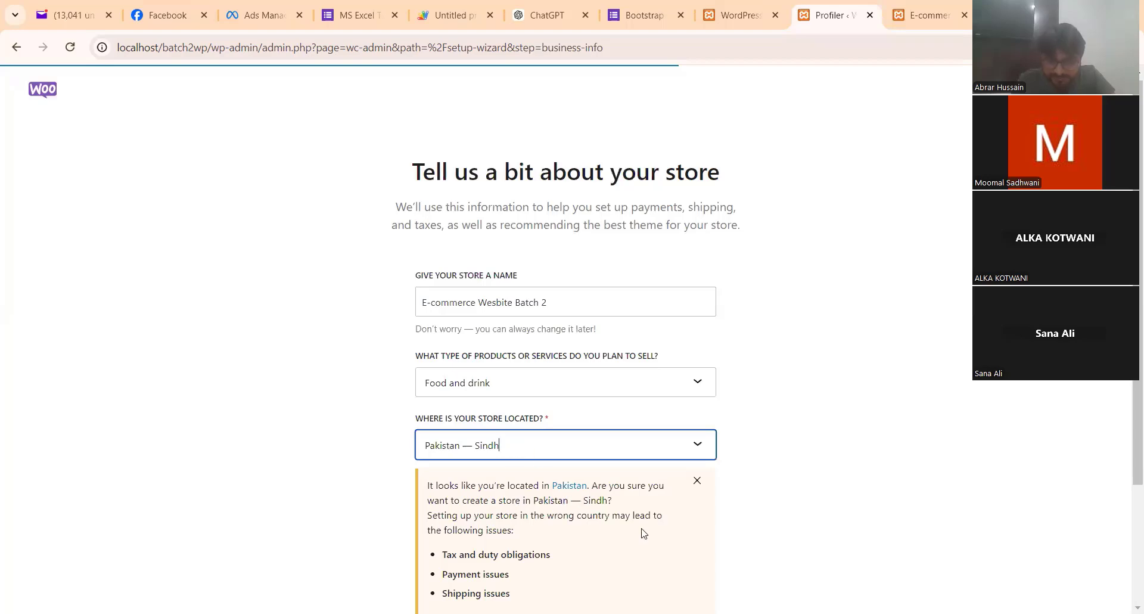
scroll(1128, 502, "down", 3)
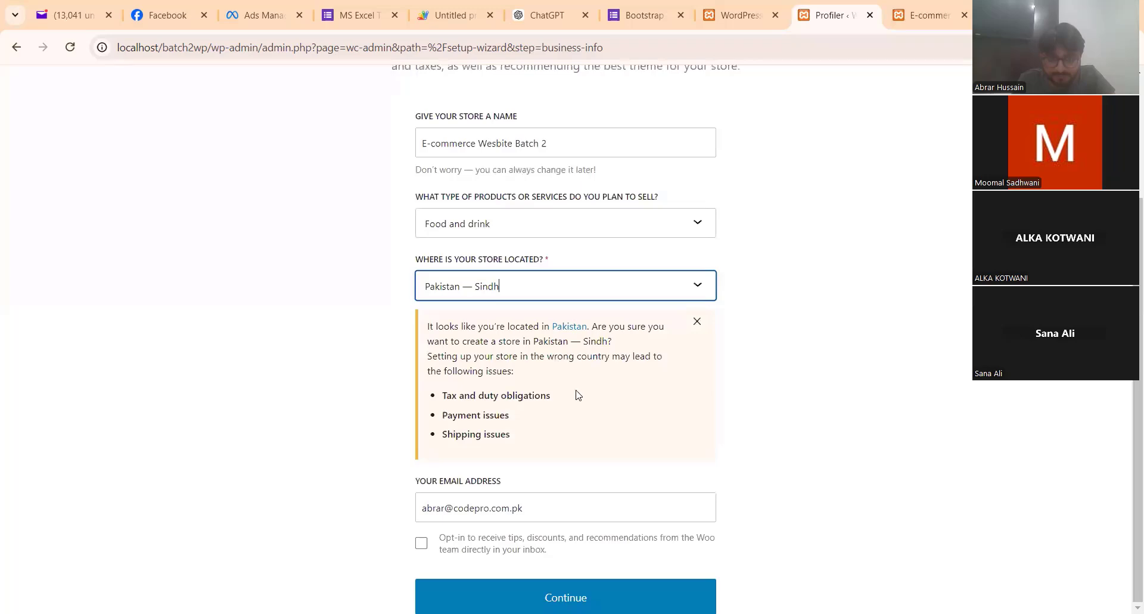
left_click(514, 289)
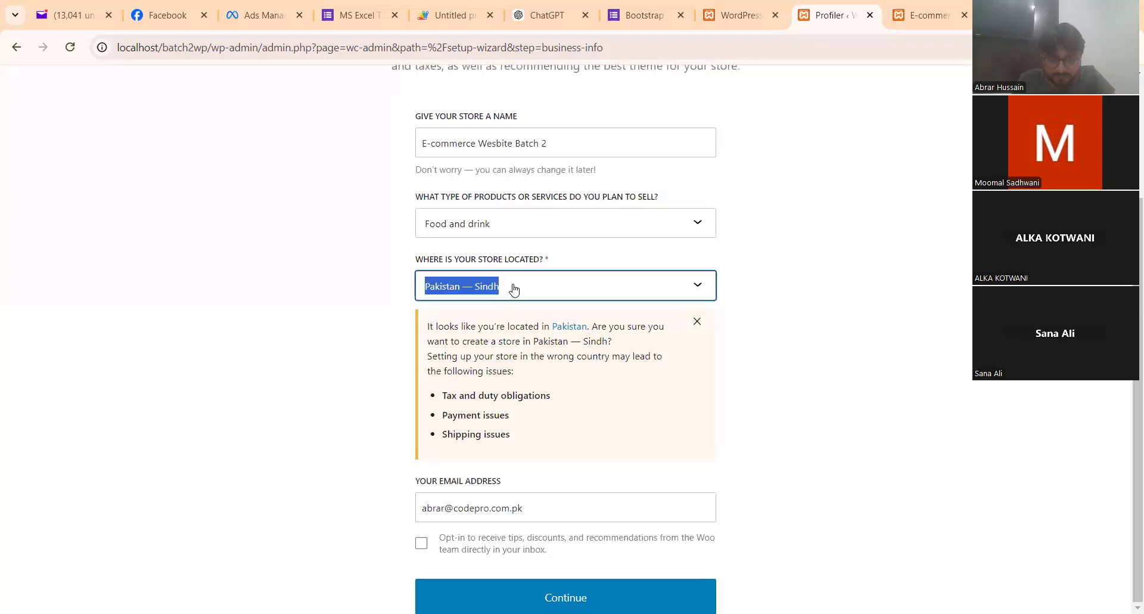
left_click(701, 325)
left_click(475, 289)
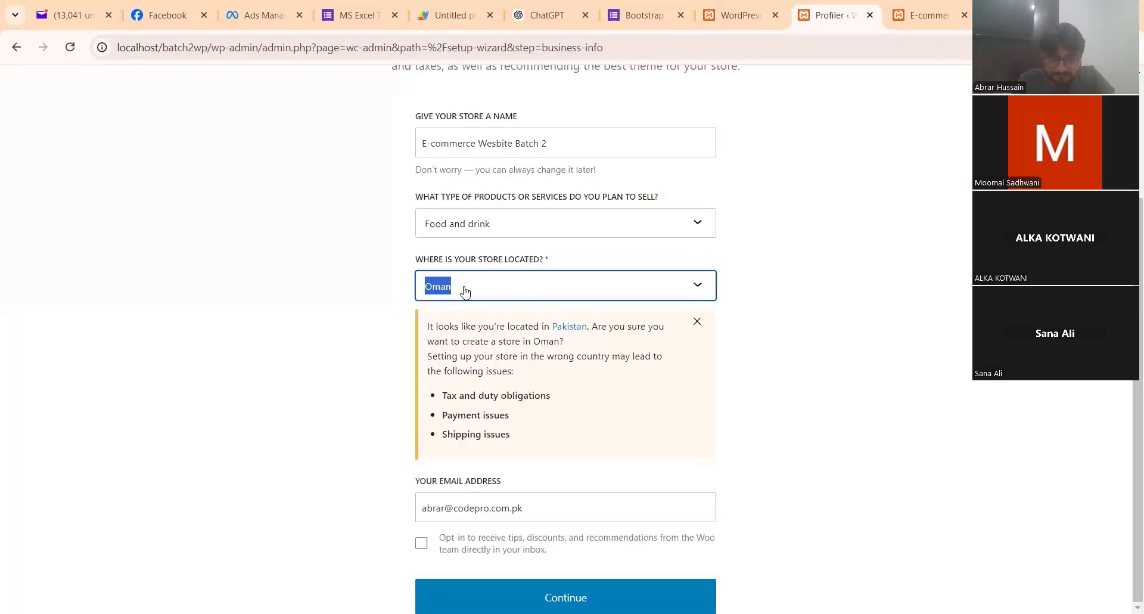
type("Sin")
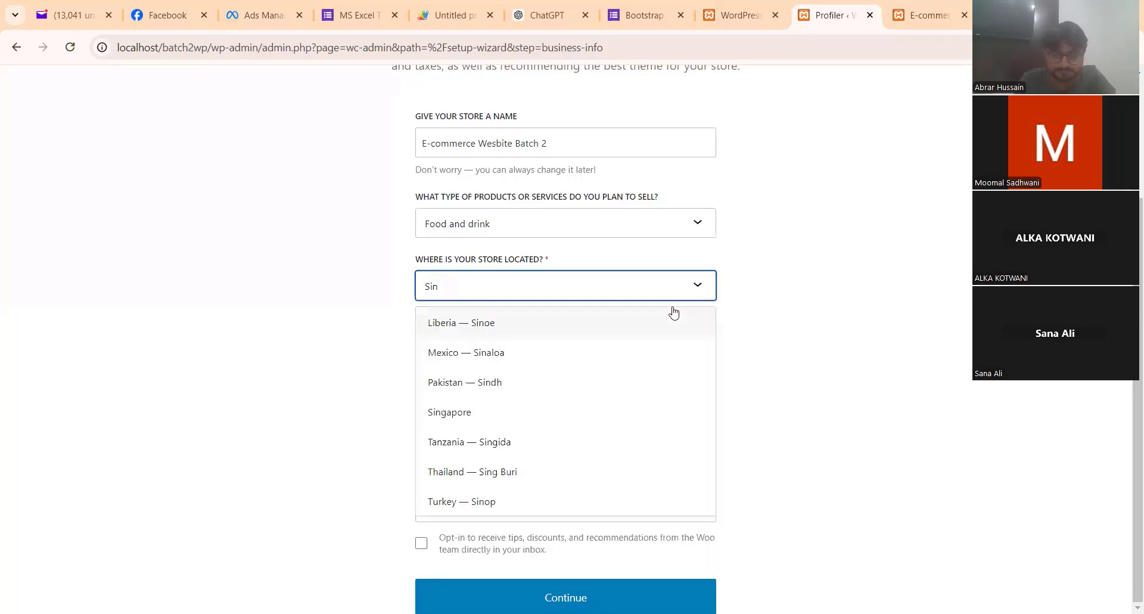
type("dh")
left_click(510, 322)
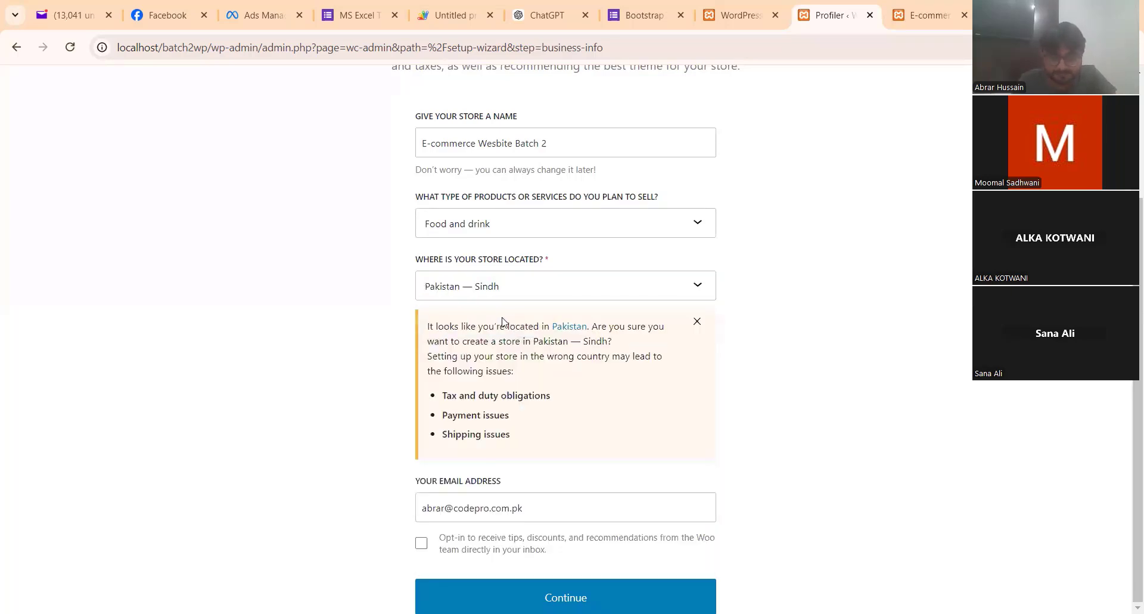
Step: Dismiss the location notice and submit the store details
left_click(696, 322)
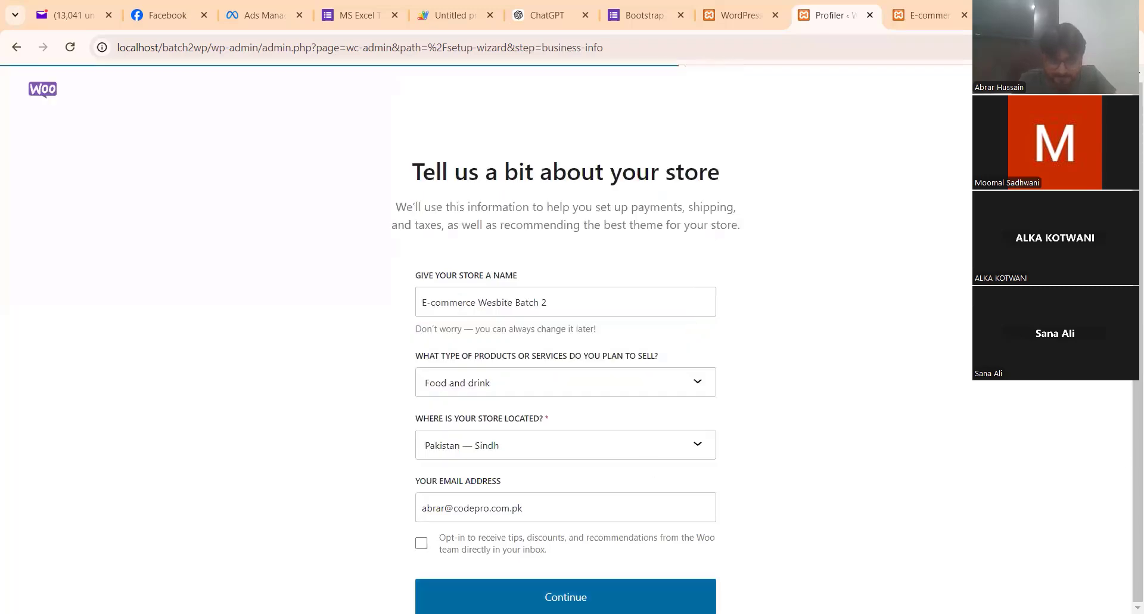
left_click(589, 597)
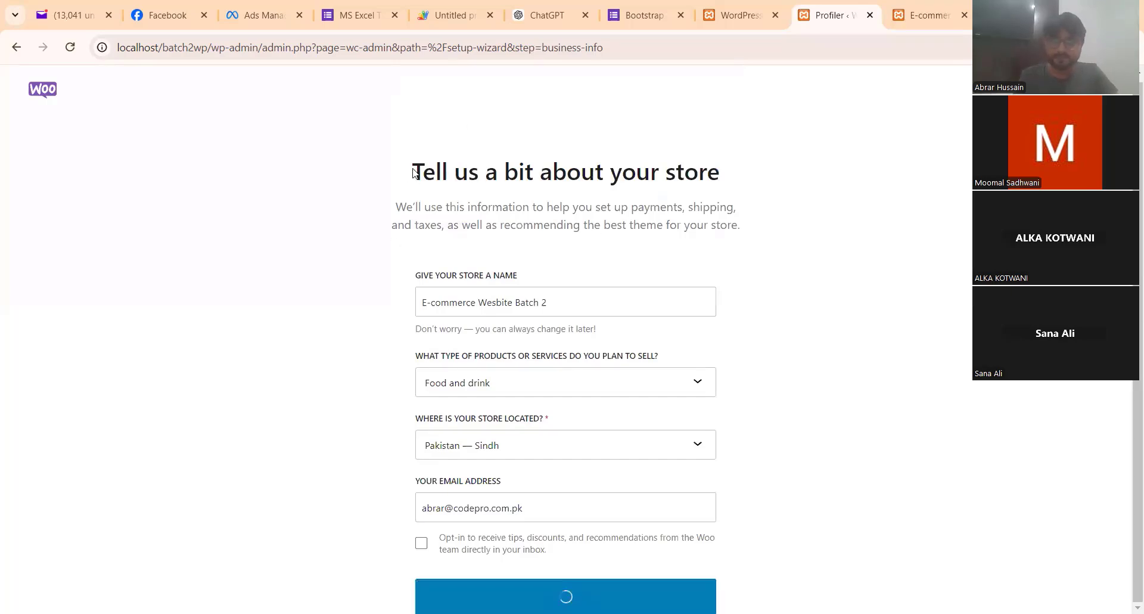
left_click_drag(413, 173, 735, 177)
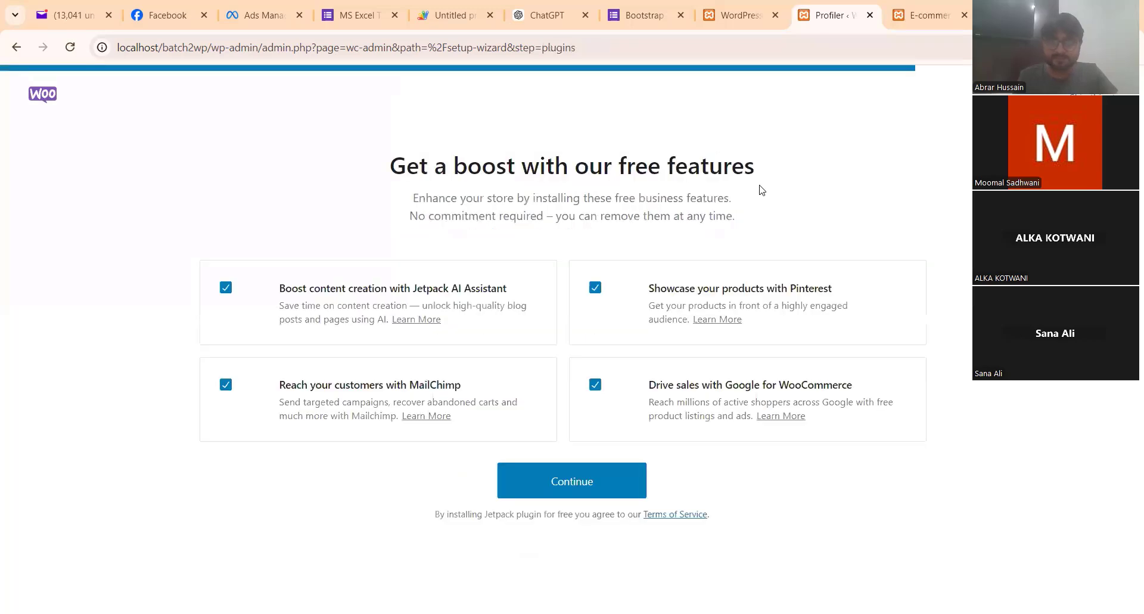
Step: Deselect the Jetpack AI Assistant, MailChimp, Pinterest and Google for WooCommerce features, and continue the setup without them
left_click(226, 290)
left_click(226, 394)
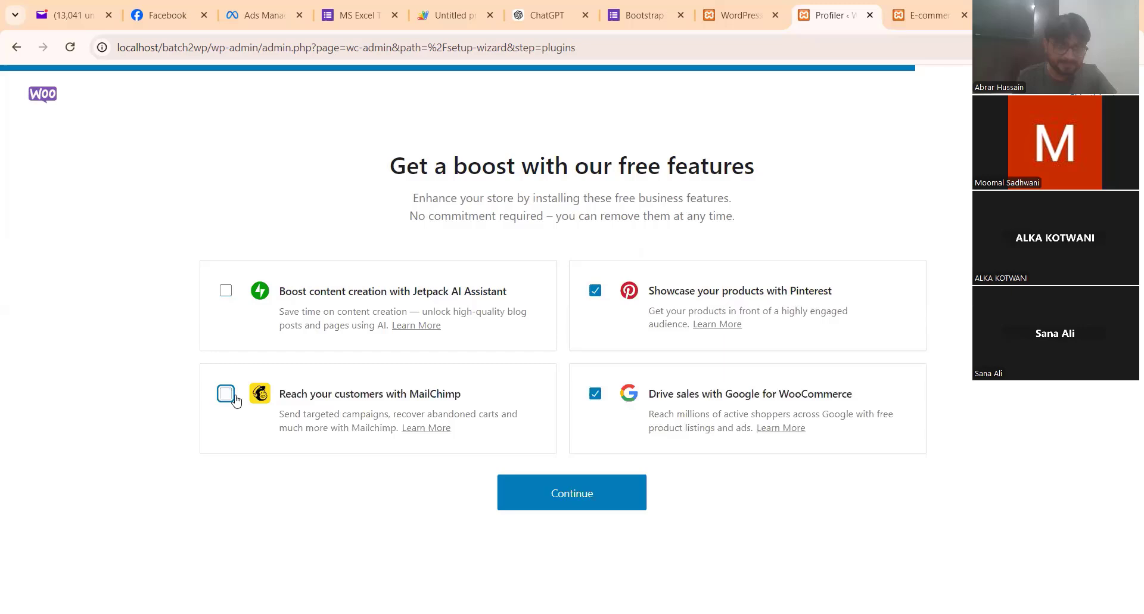
left_click(596, 291)
left_click(595, 394)
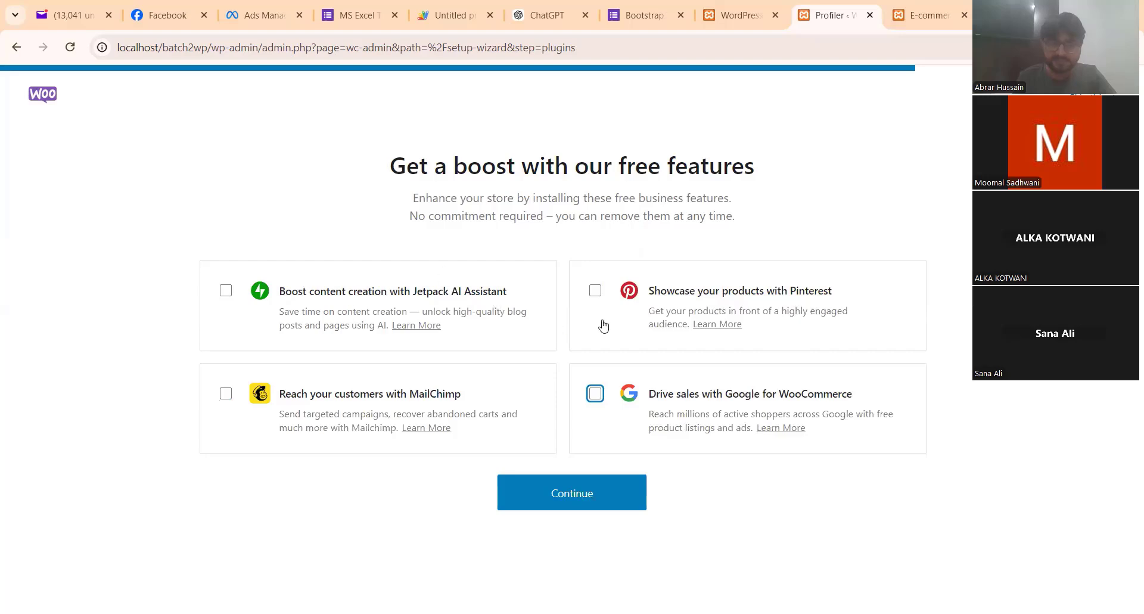
left_click(585, 495)
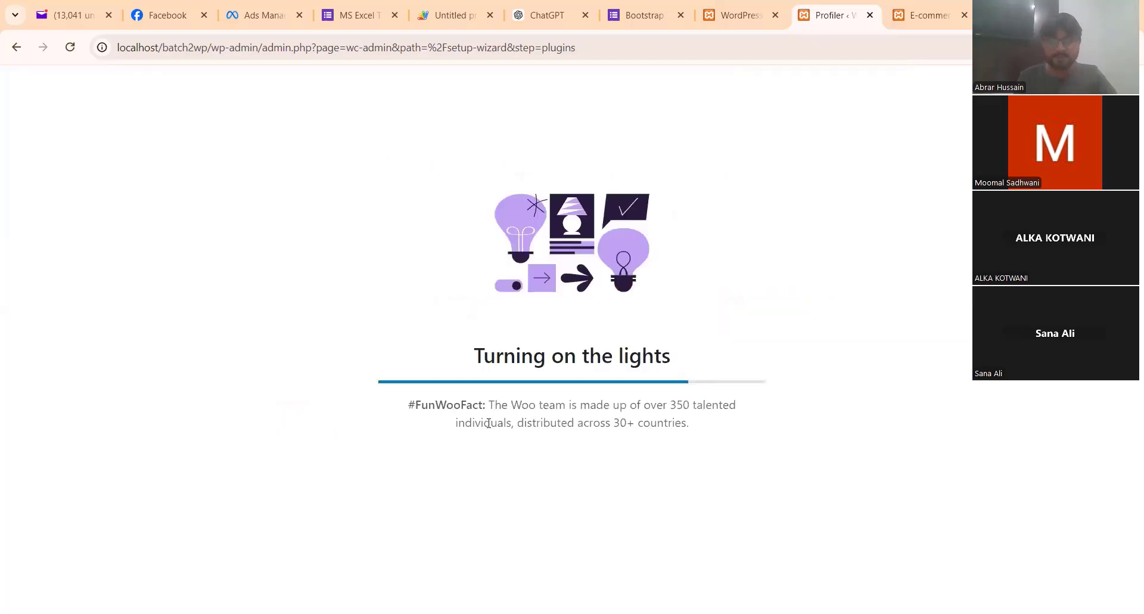
left_click_drag(409, 404, 769, 442)
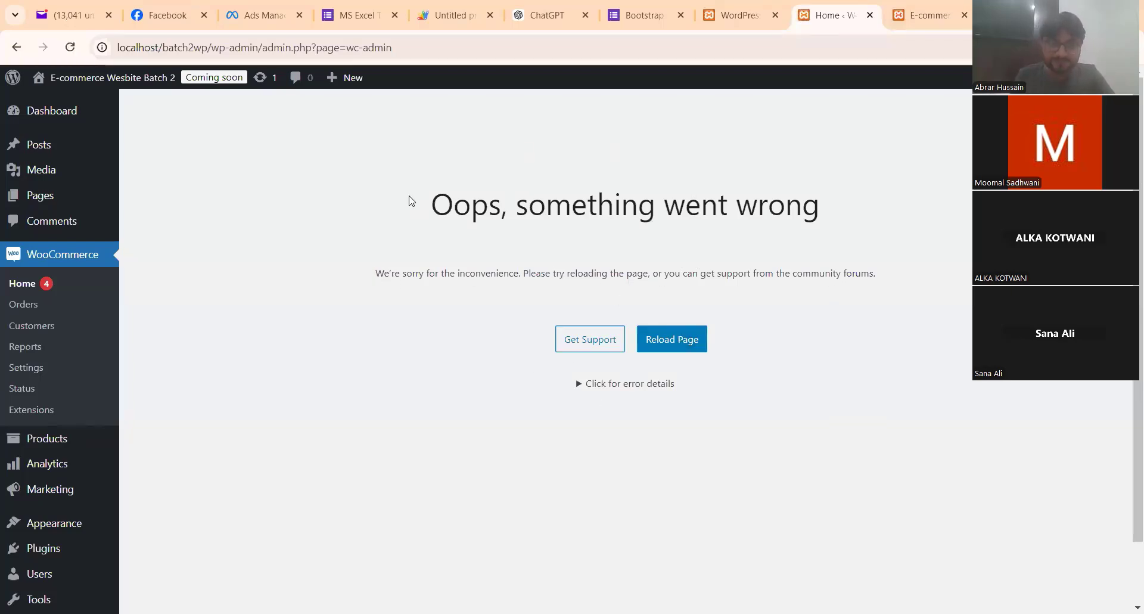
Step: Open the site's Pages list in a new browser tab and review the pages it contains
left_click_drag(408, 200, 845, 227)
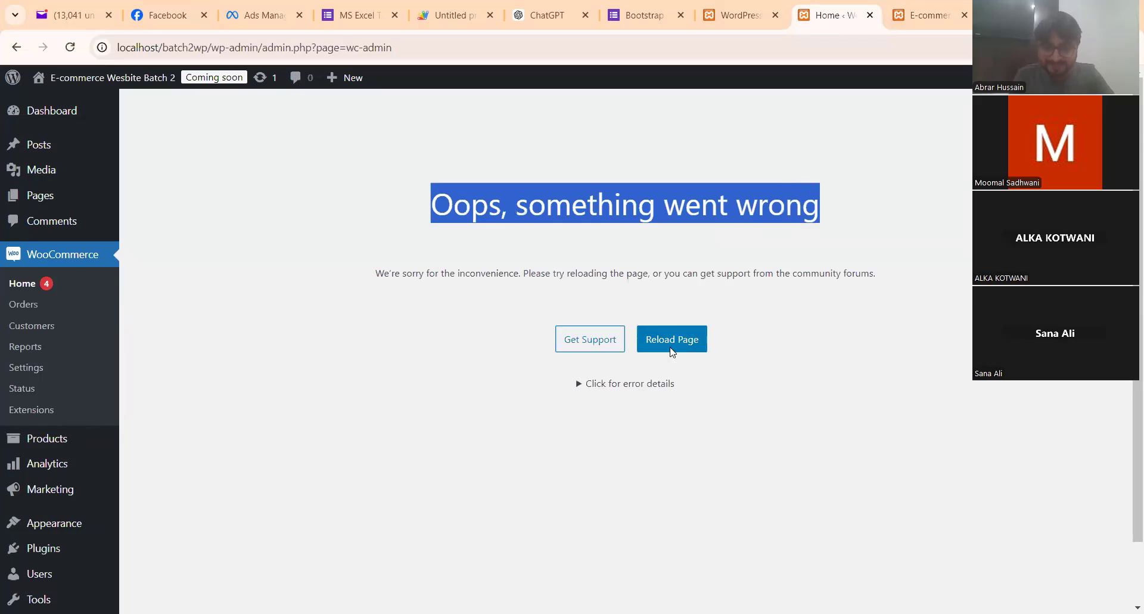
right_click(43, 201)
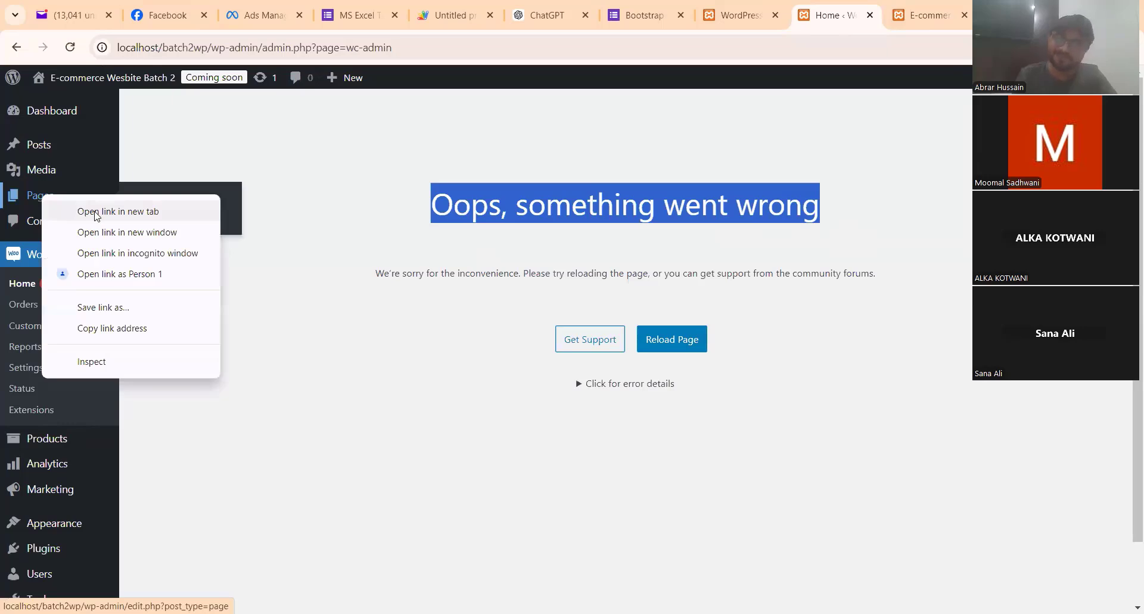
left_click(118, 212)
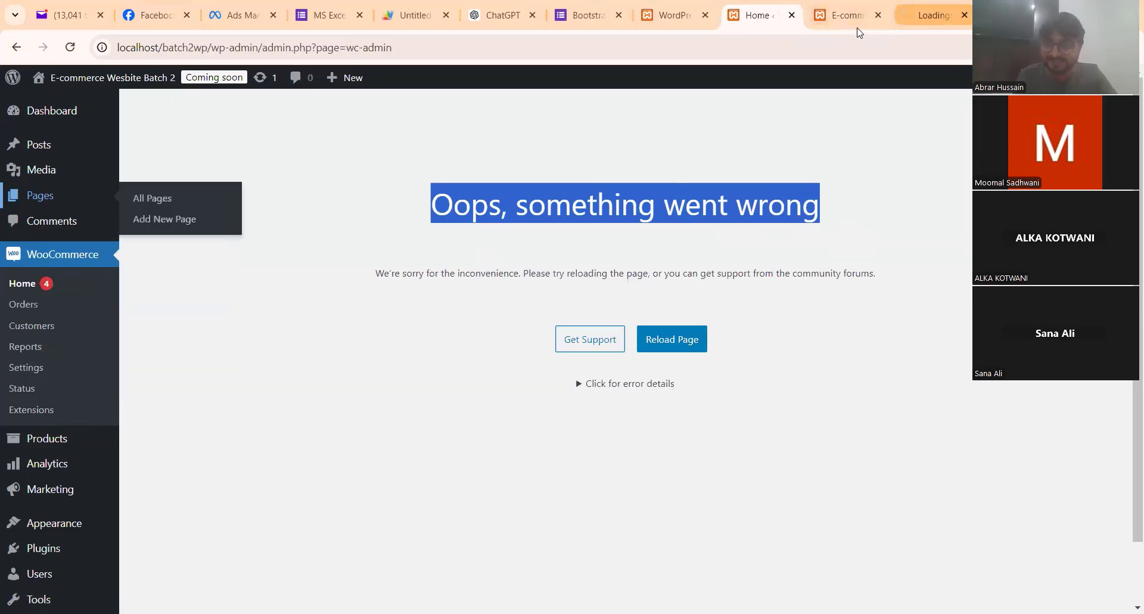
left_click(933, 15)
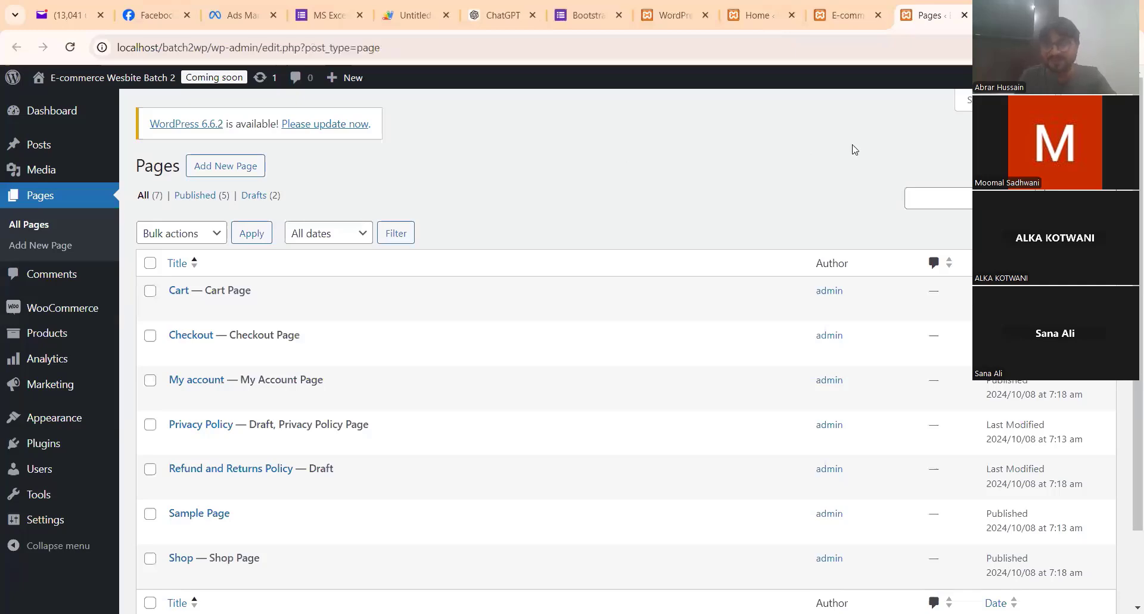
scroll(626, 352, "down", 2)
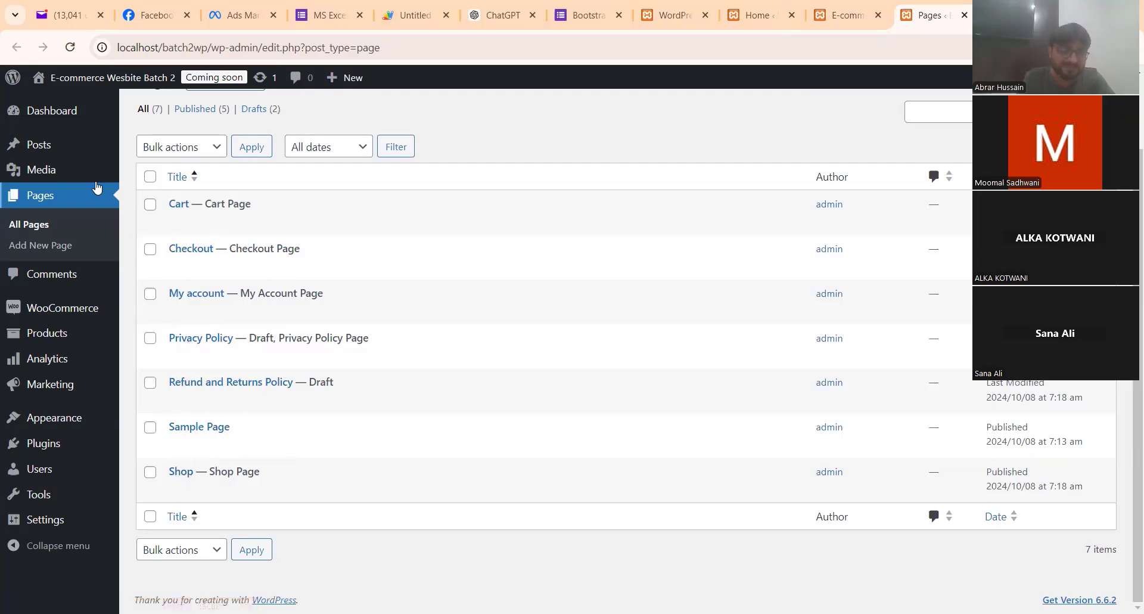
mouse_move(18, 309)
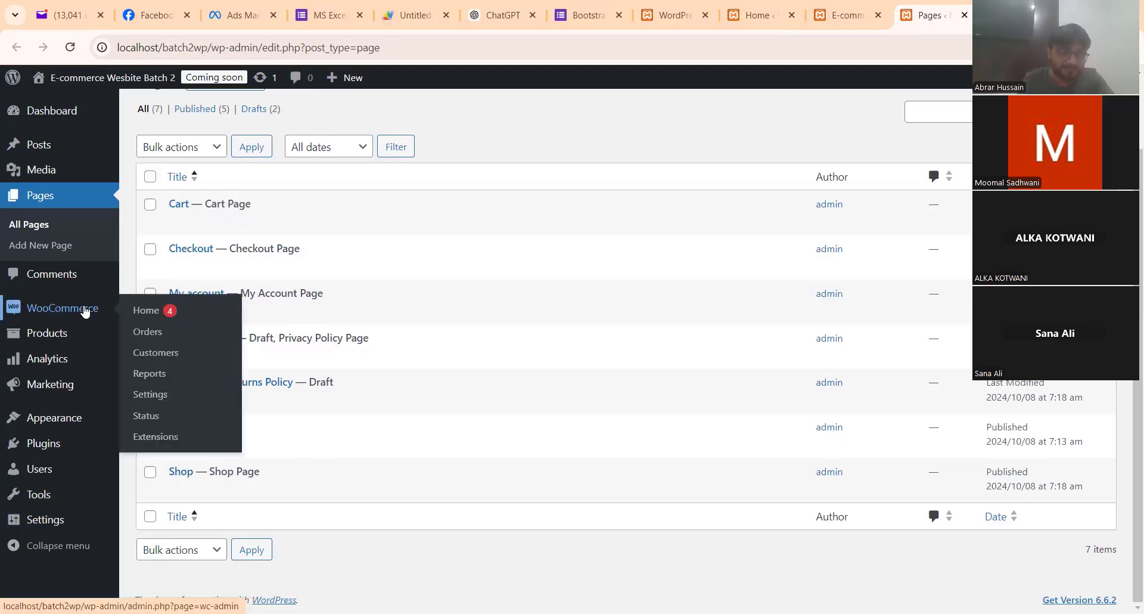
mouse_move(66, 367)
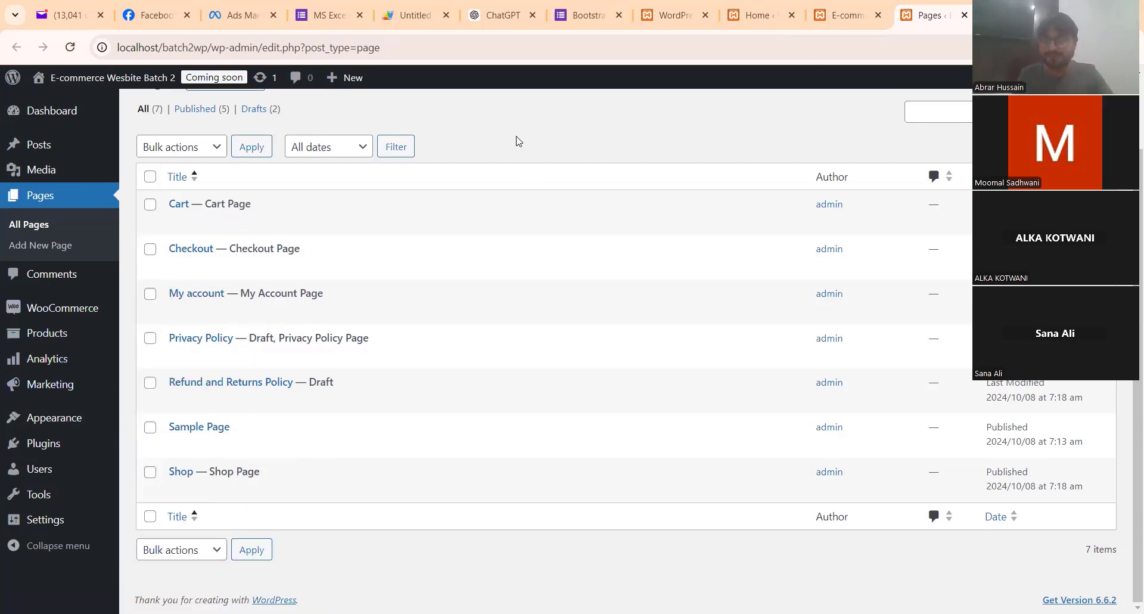
Step: Check the site's front page and the Pages list, and return to the WooCommerce Home page
left_click(800, 23)
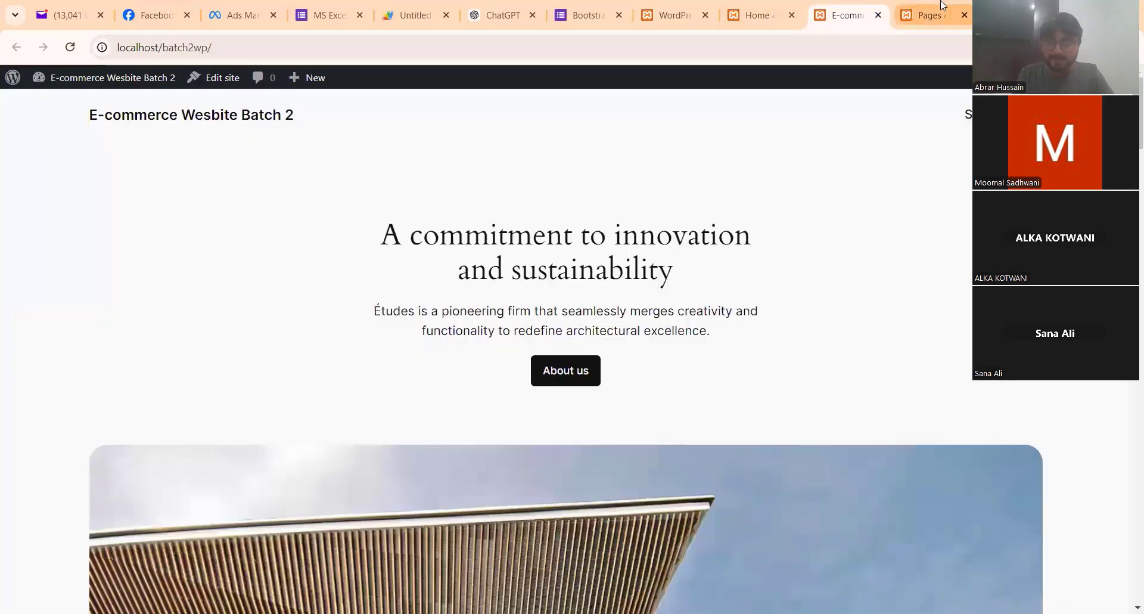
left_click(931, 16)
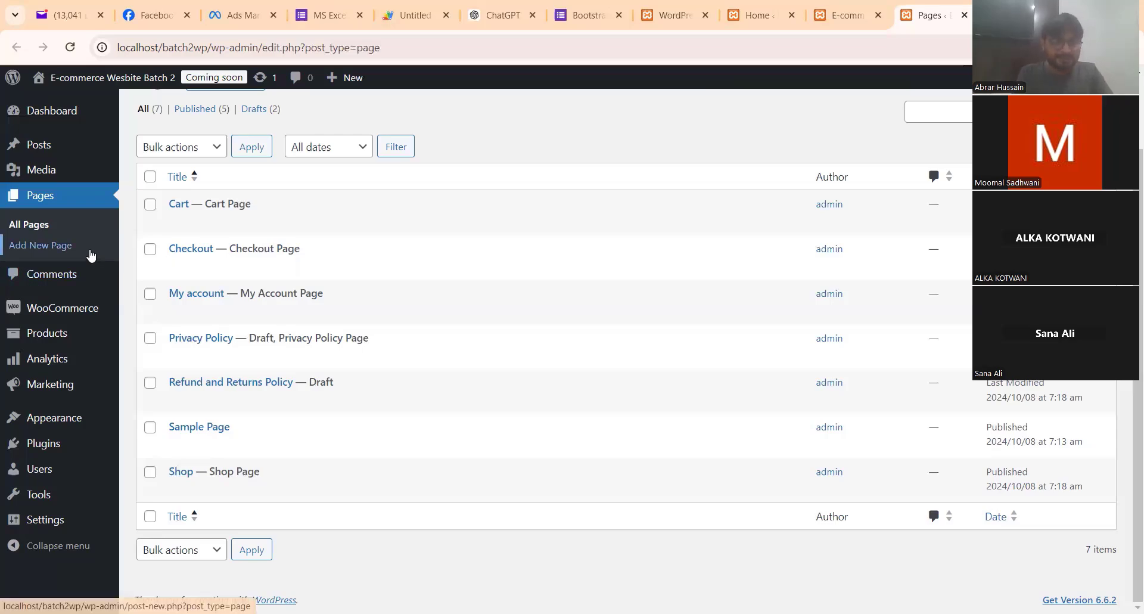
left_click(846, 14)
left_click(757, 15)
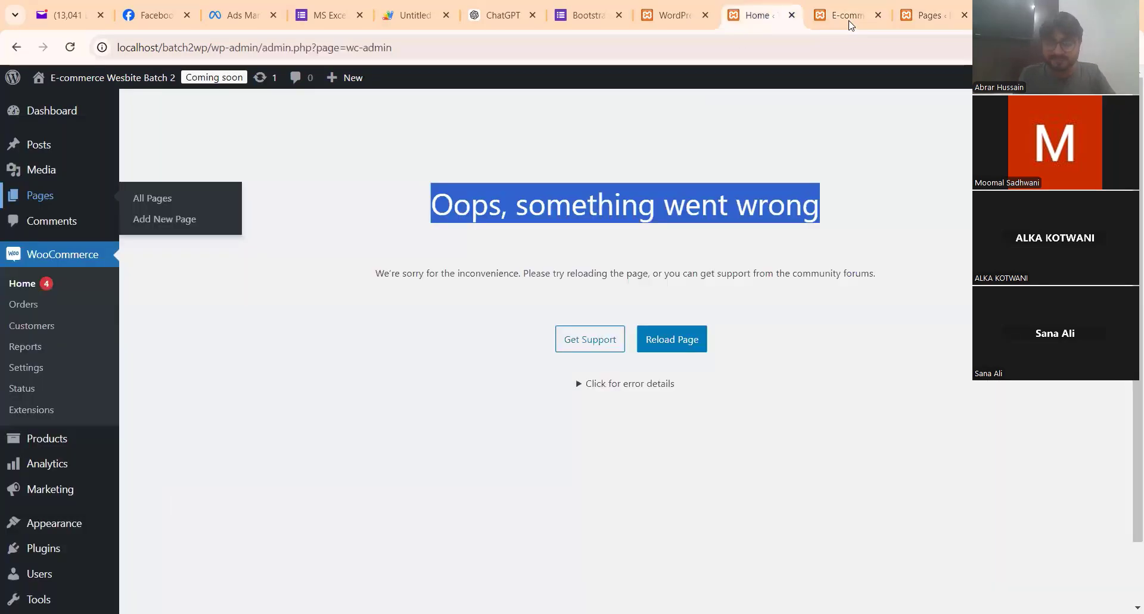
Step: Close the WooCommerce Home tab that shows the error and reload the site's front page
left_click(409, 232)
left_click_drag(432, 201, 894, 196)
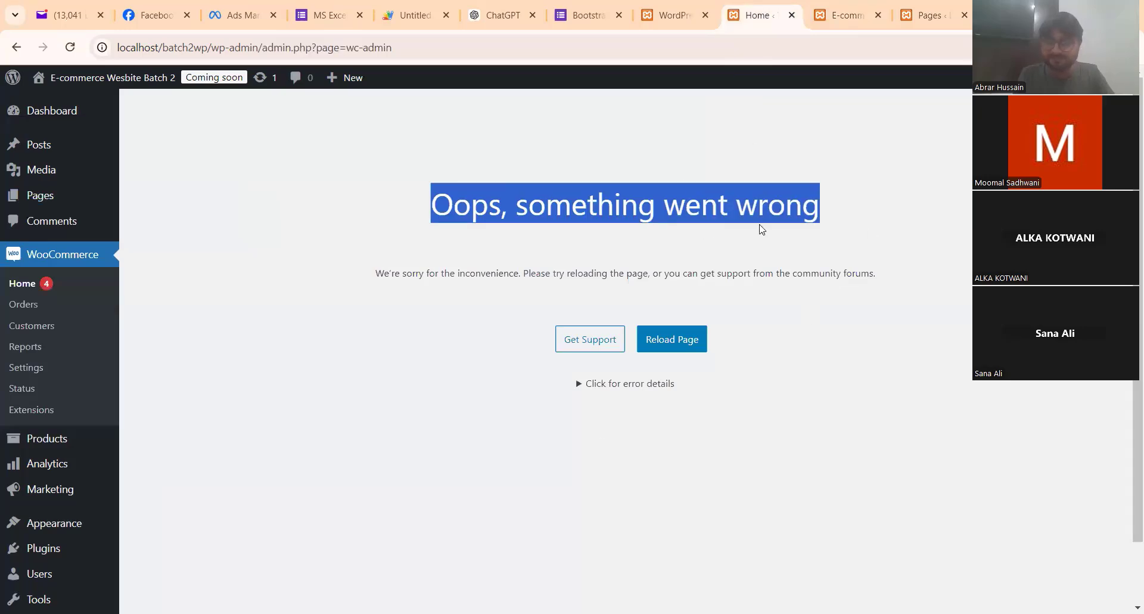
key("ctrl+w")
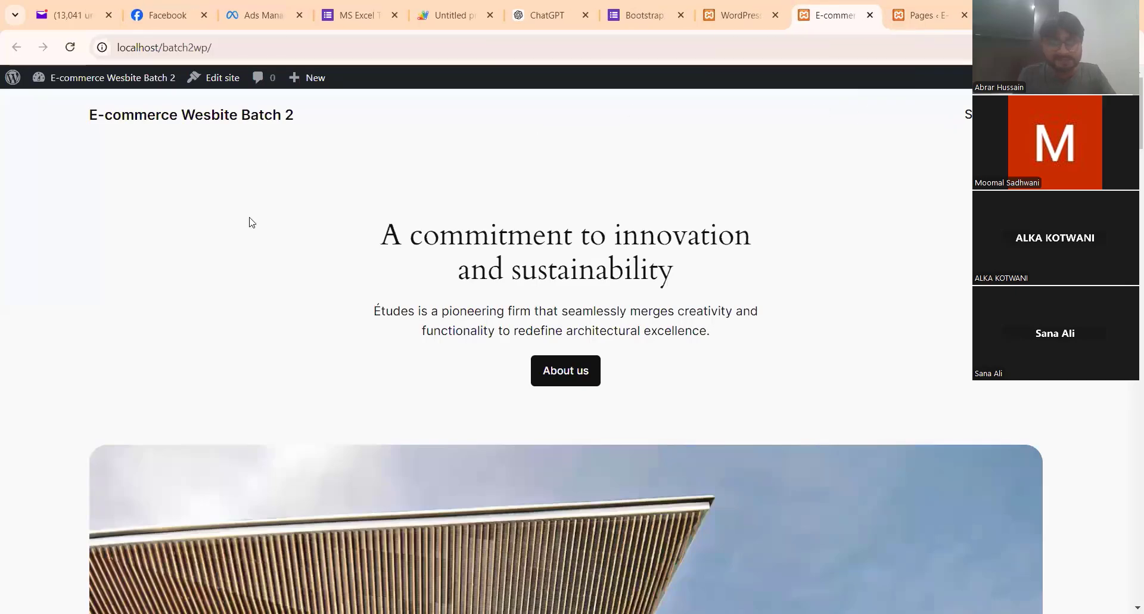
left_click_drag(70, 119, 384, 140)
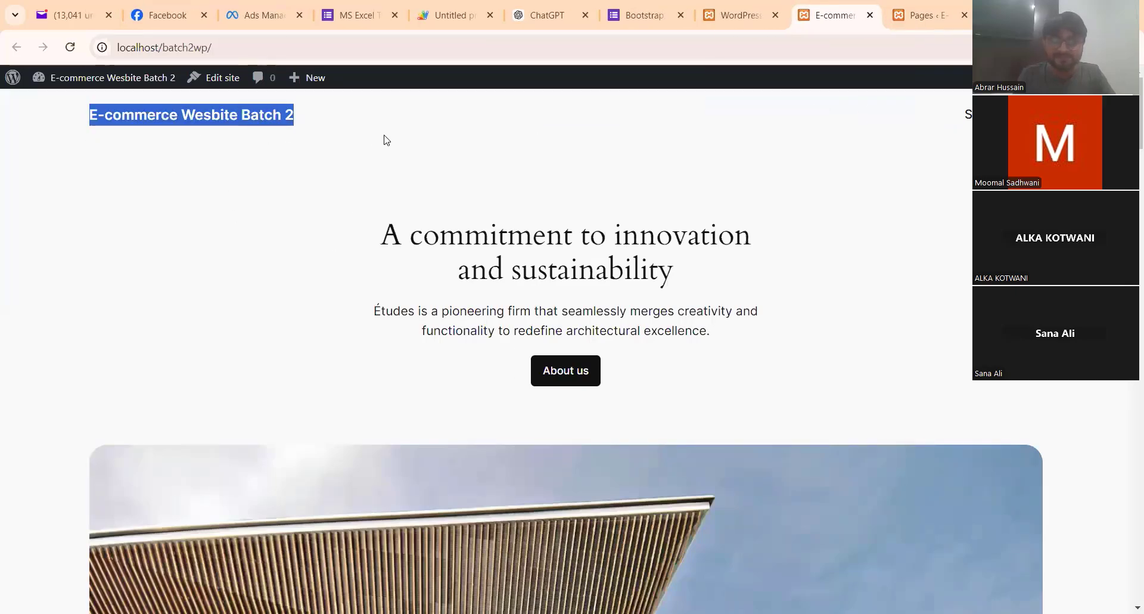
left_click(409, 153)
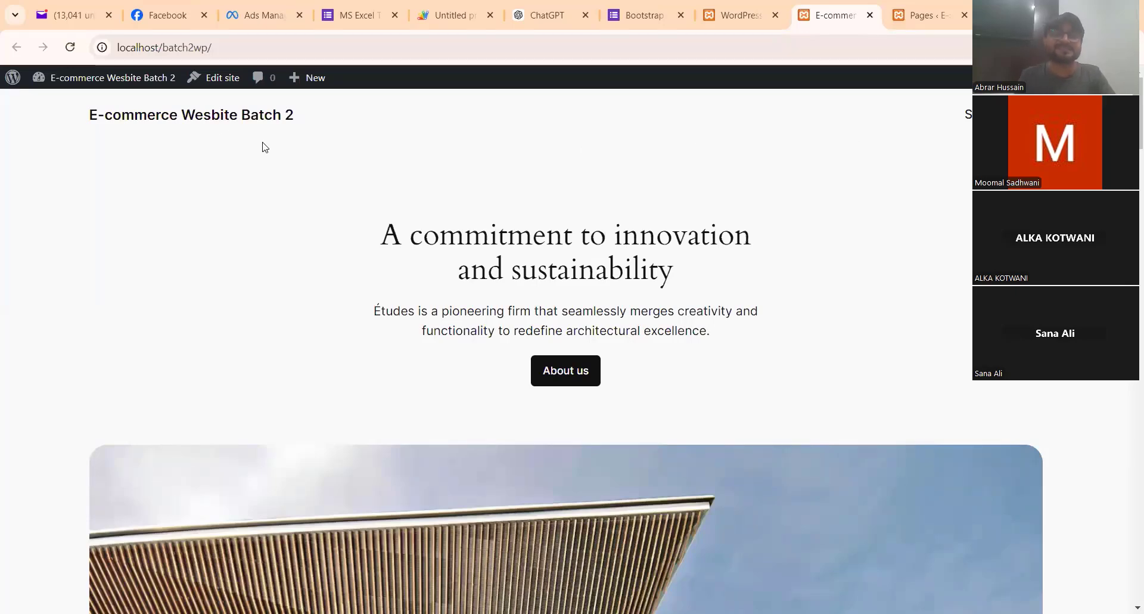
left_click(71, 50)
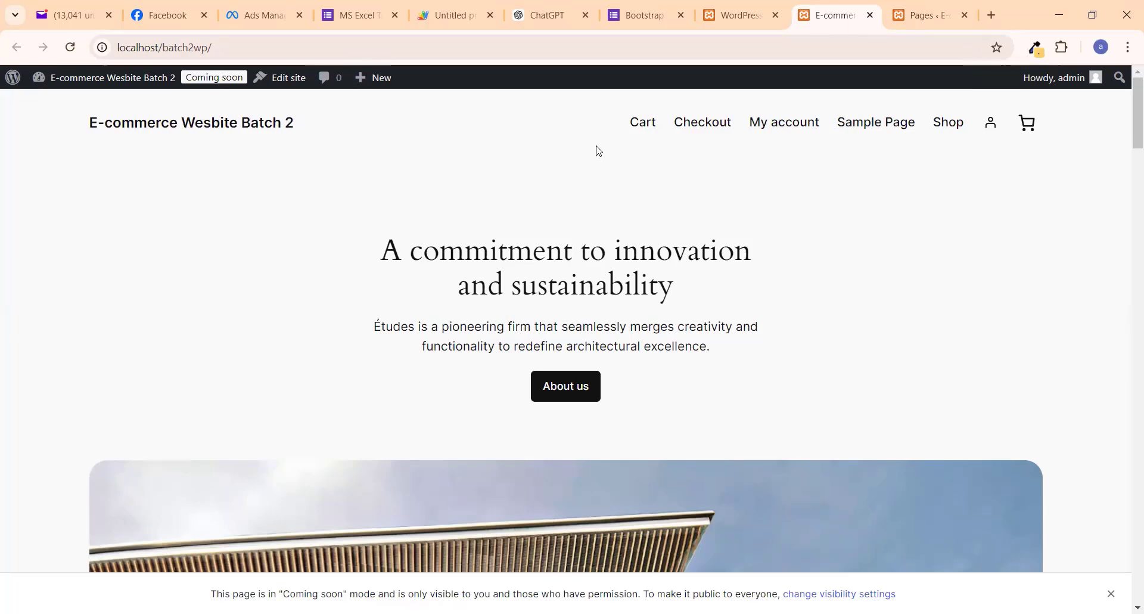
Step: Open the storefront's Shop page and the My account page, and look over the account sections
left_click(949, 124)
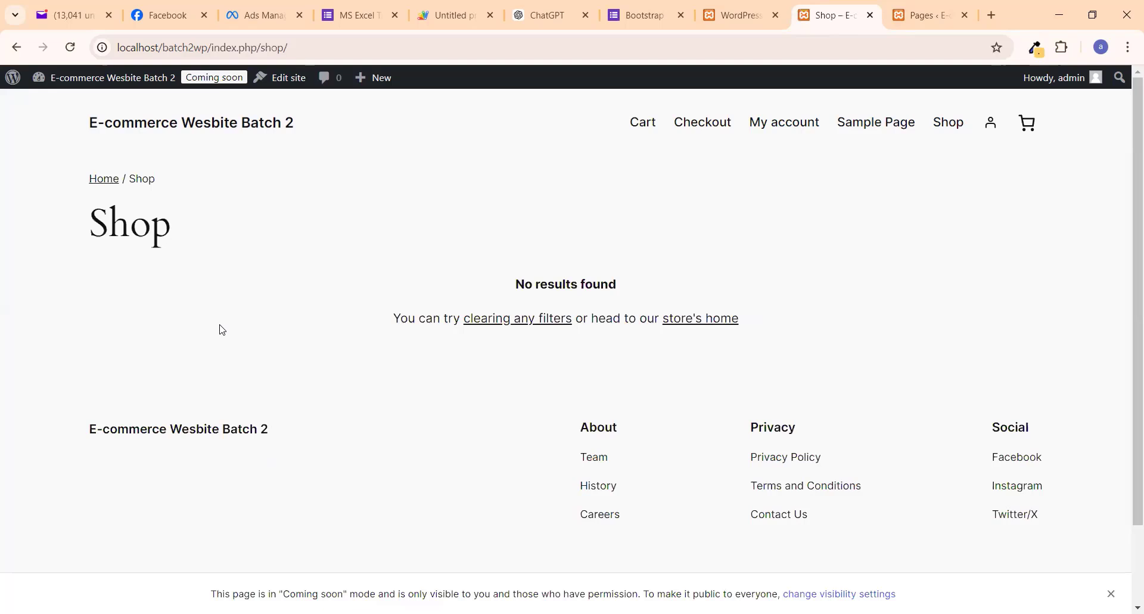
left_click(795, 123)
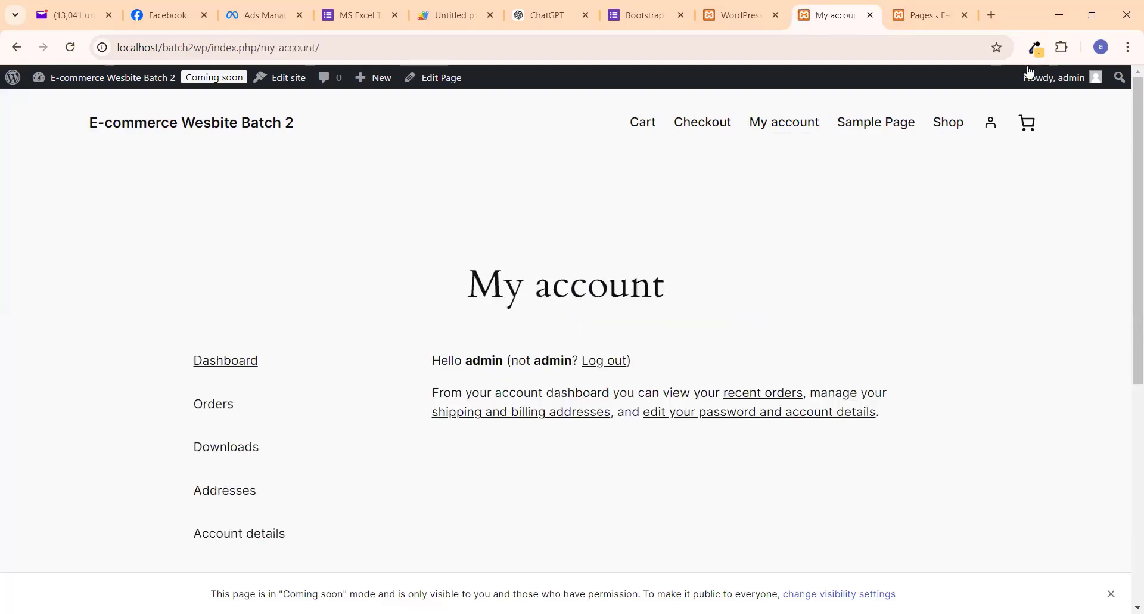
mouse_move(1046, 80)
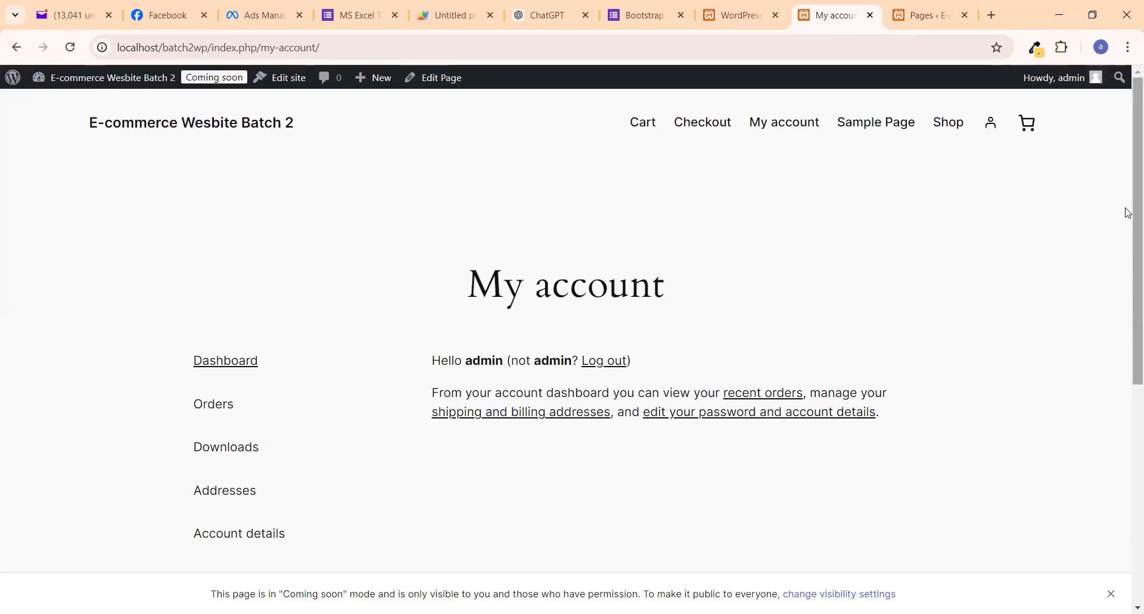
left_click_drag(1135, 229, 1129, 268)
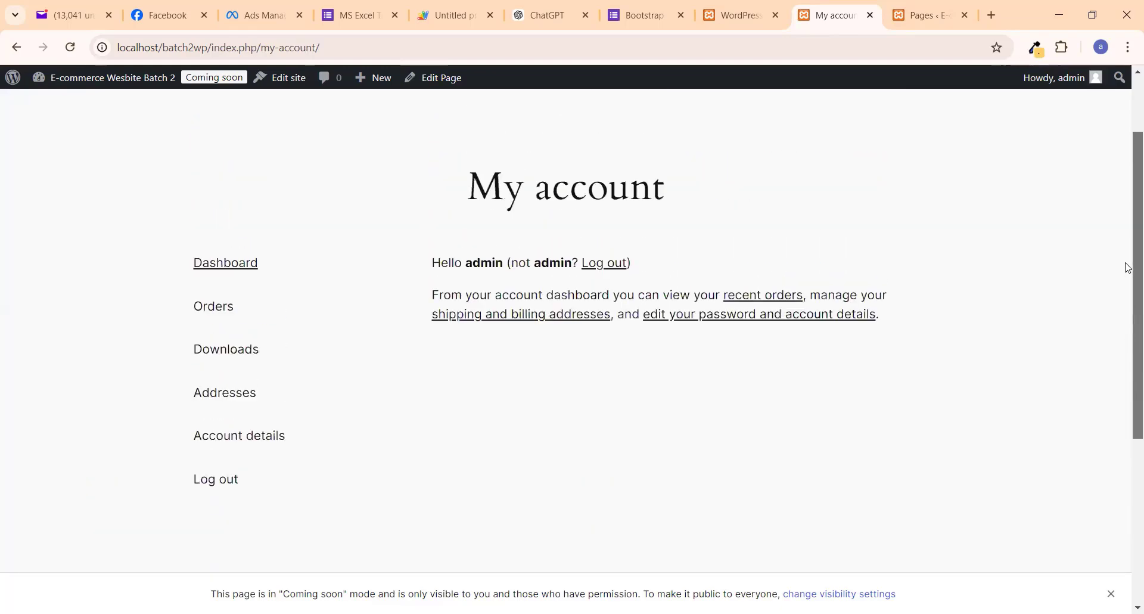
left_click_drag(453, 198, 708, 204)
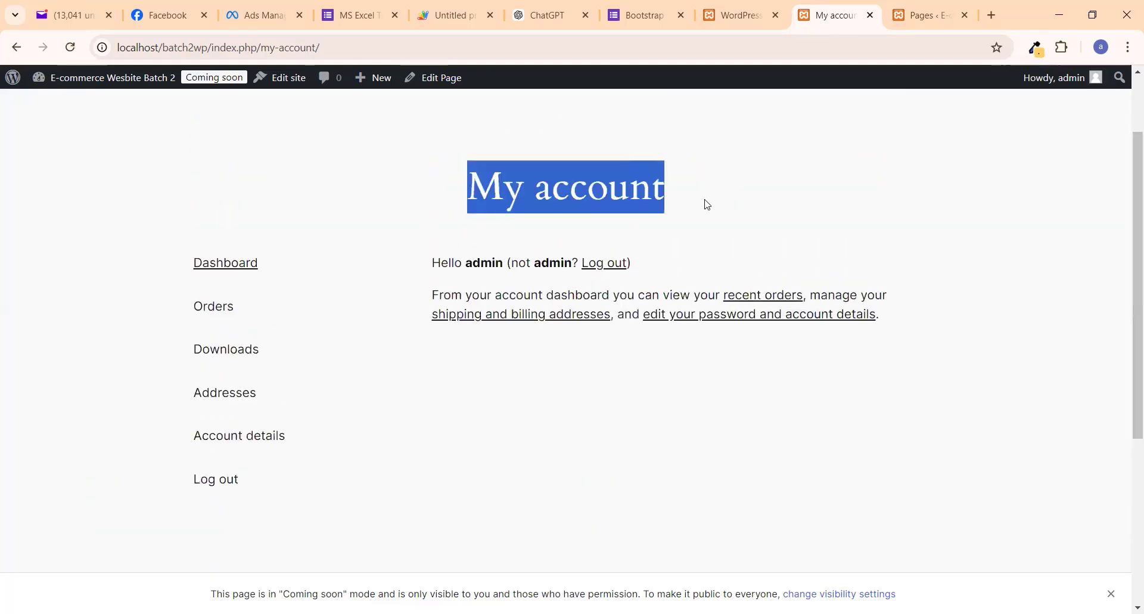
left_click(742, 209)
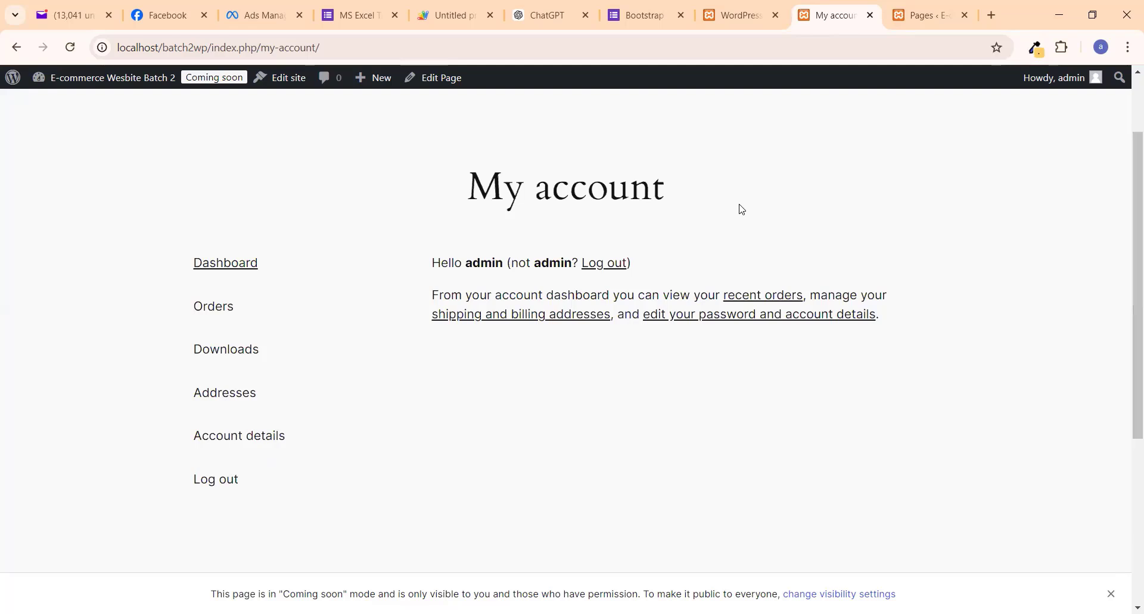
Step: Open the Orders section of the storefront's My account page and read its notice
left_click(213, 307)
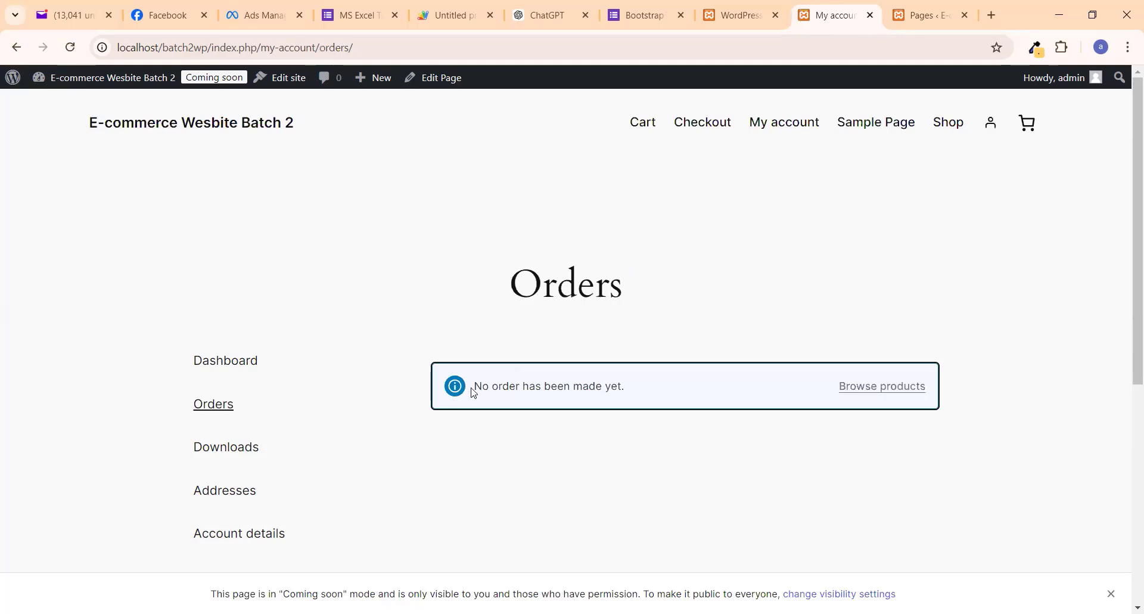
left_click_drag(472, 388, 685, 394)
left_click(692, 271)
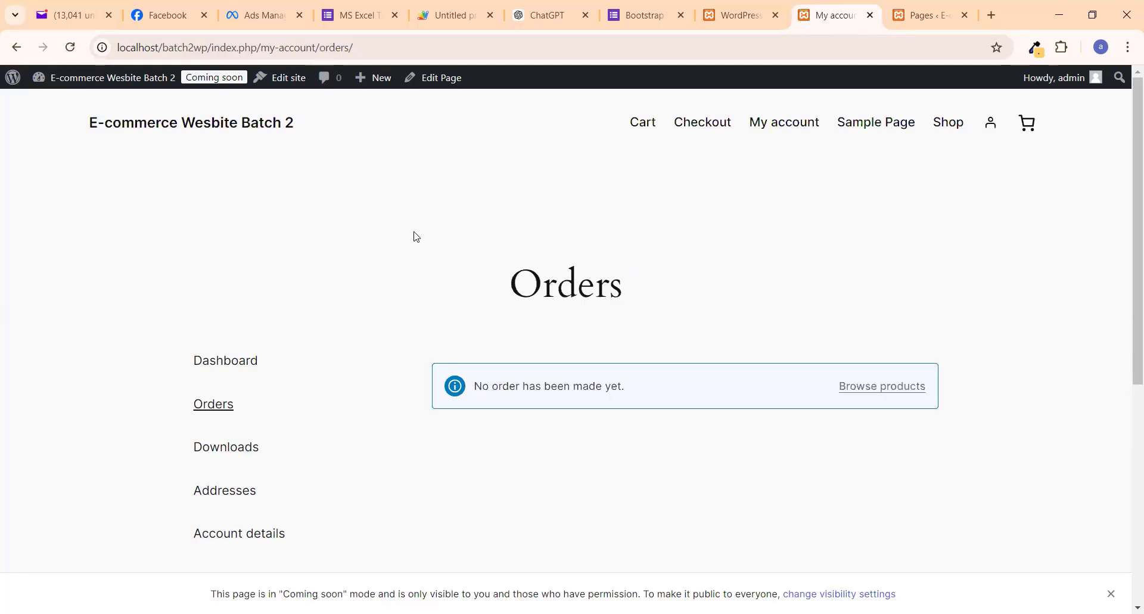
Step: Close the leftover WordPress setup tab and open the WooCommerce Orders page in the site admin
left_click(736, 28)
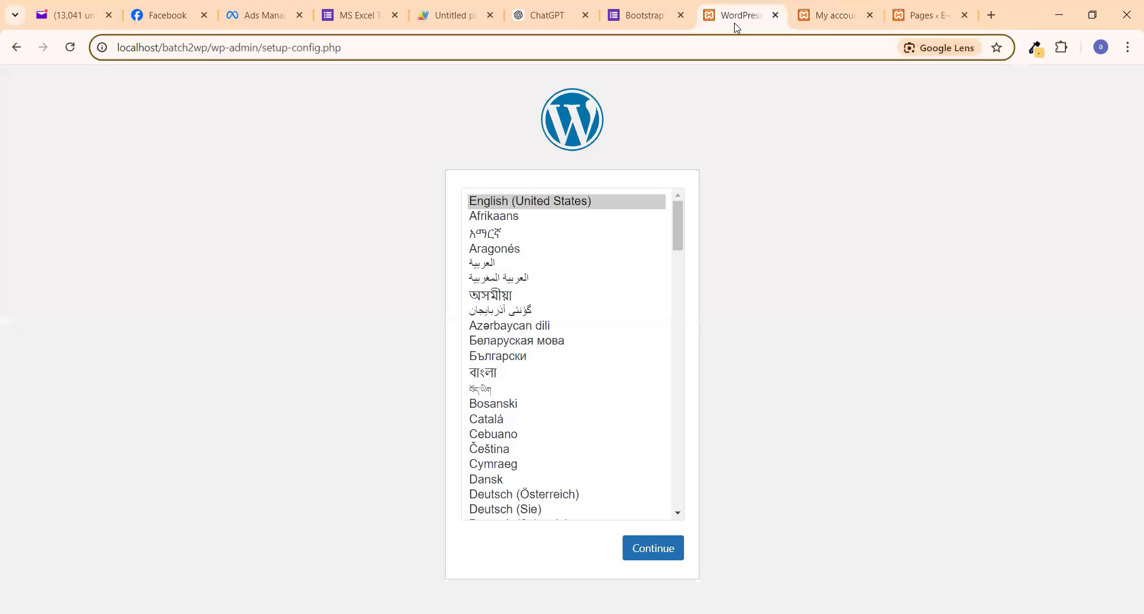
middle_click(760, 26)
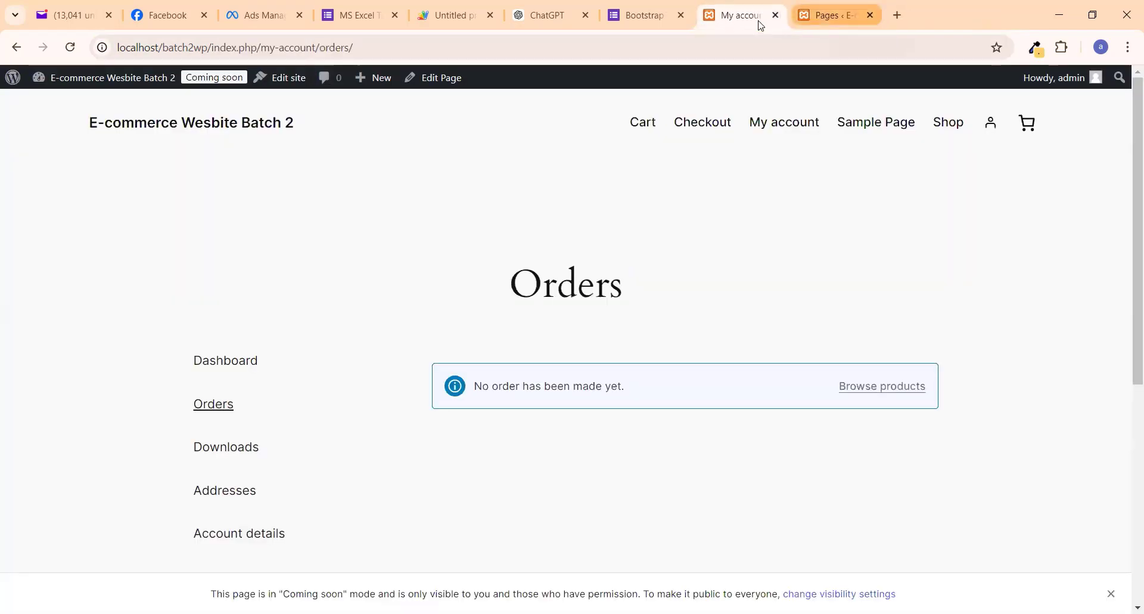
left_click(761, 26)
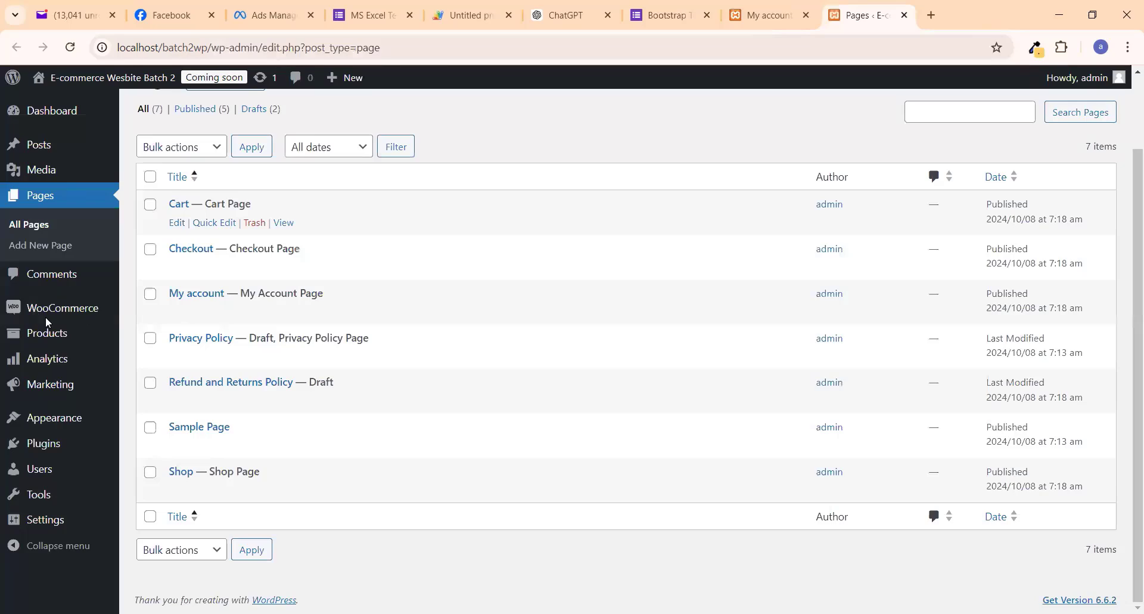
mouse_move(37, 316)
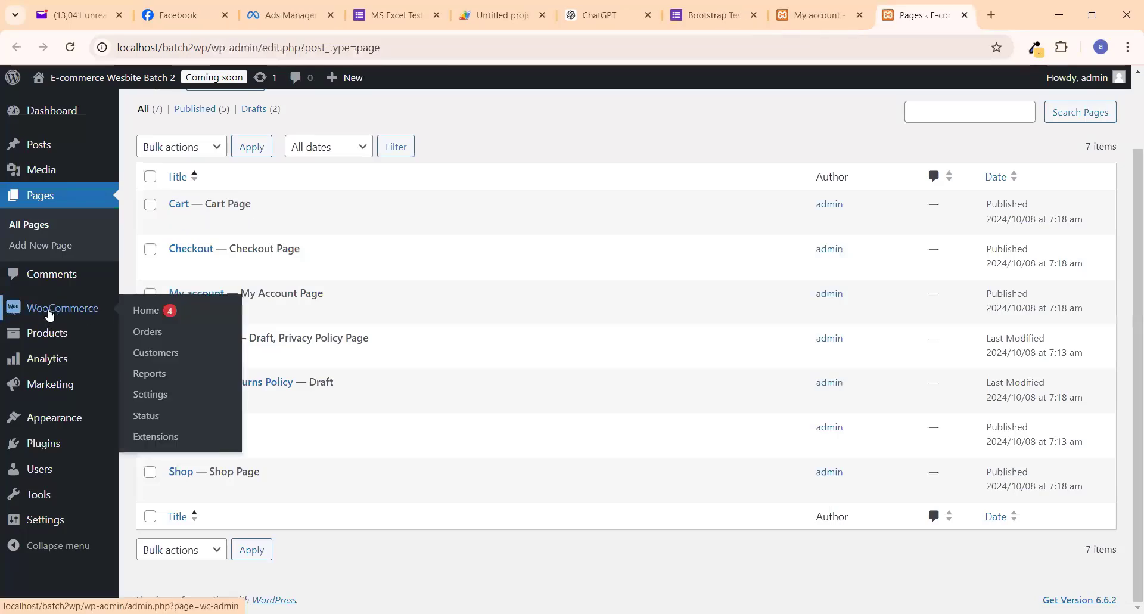
left_click(150, 332)
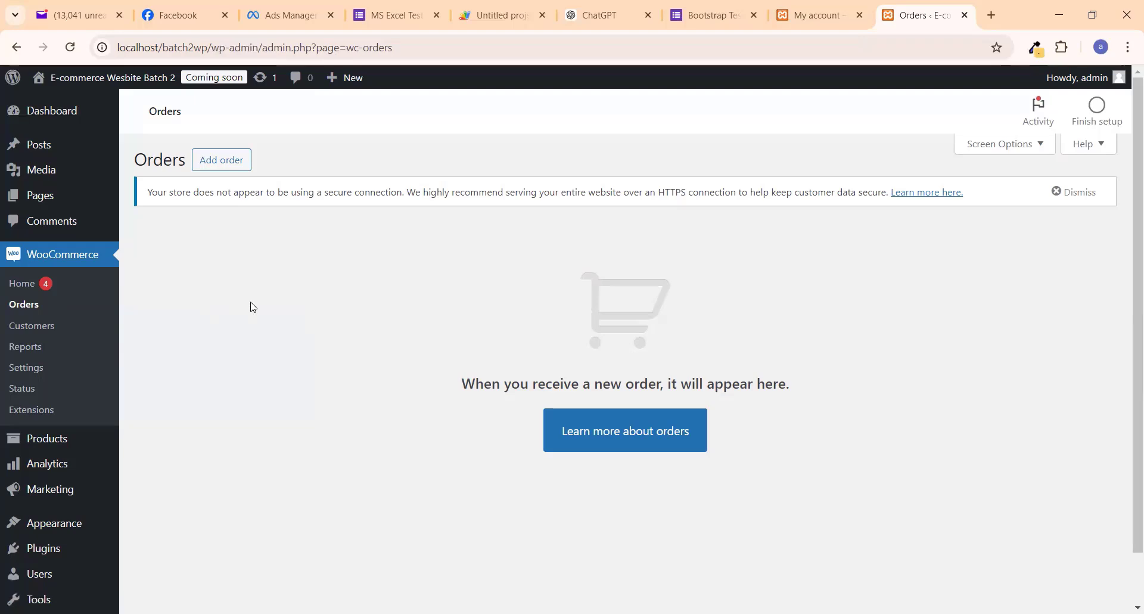
Step: Open the Shop page in the storefront tab and return to the WooCommerce Orders page
left_click(815, 15)
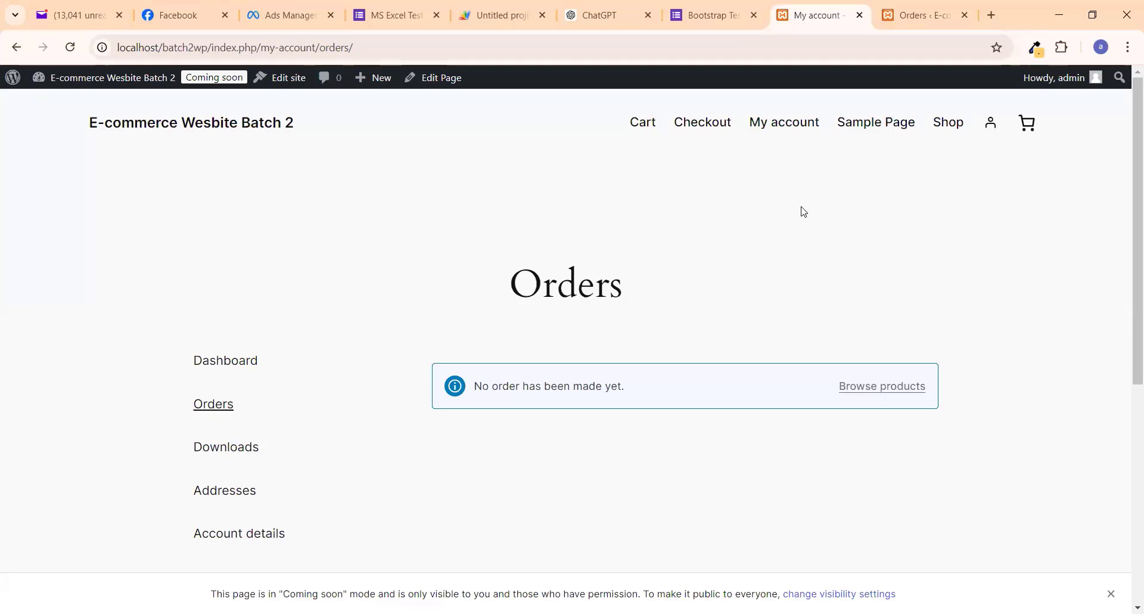
left_click(949, 123)
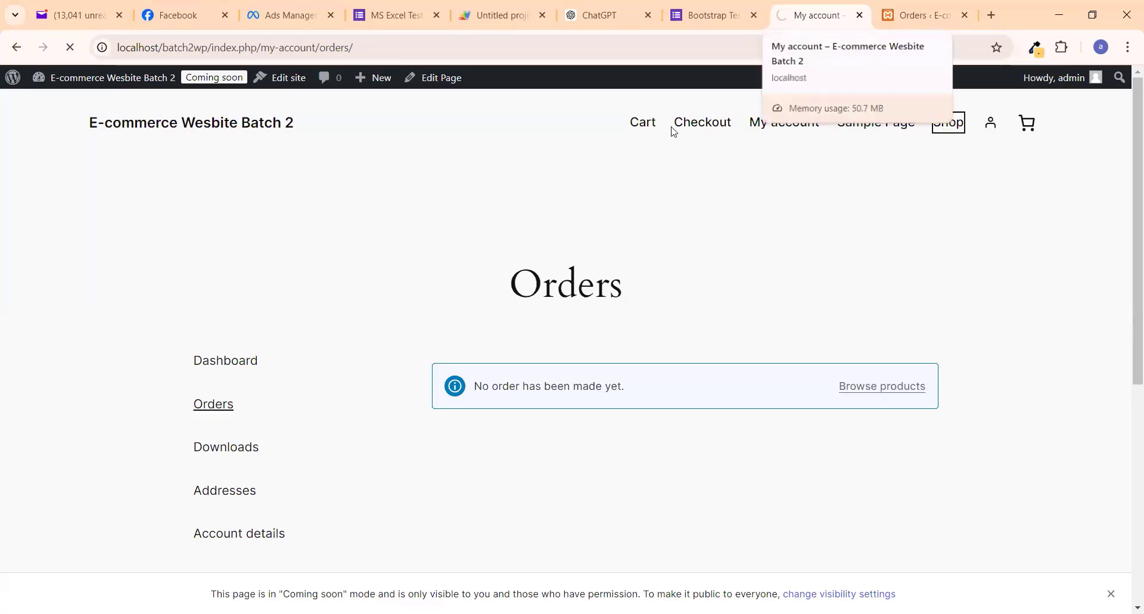
key("ctrl+Tab")
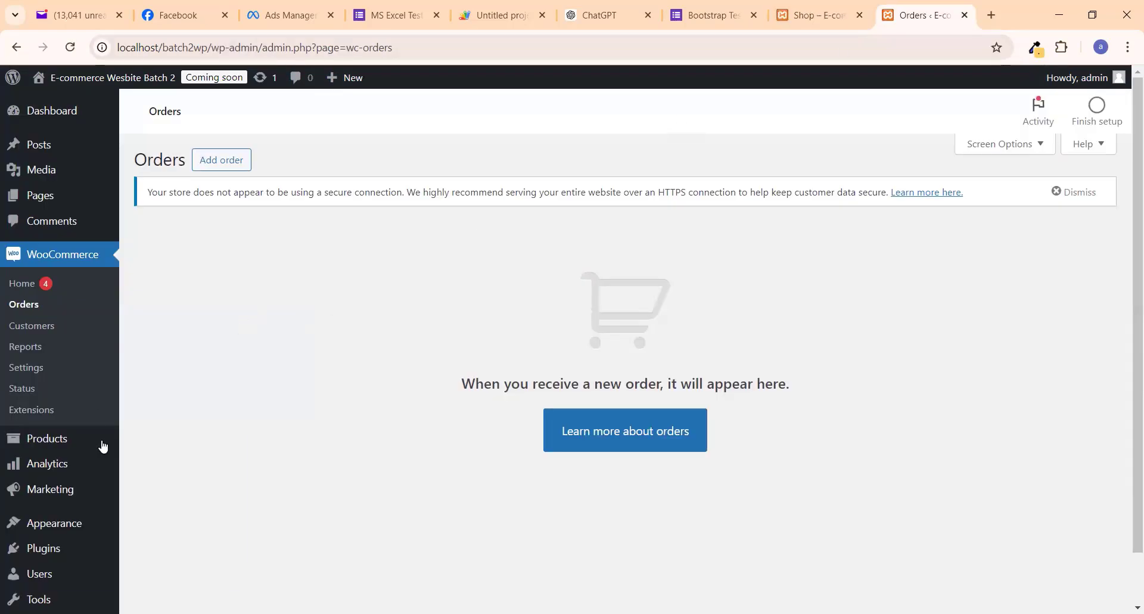
Step: Start a new WooCommerce product and name it "My First Product"
mouse_move(103, 442)
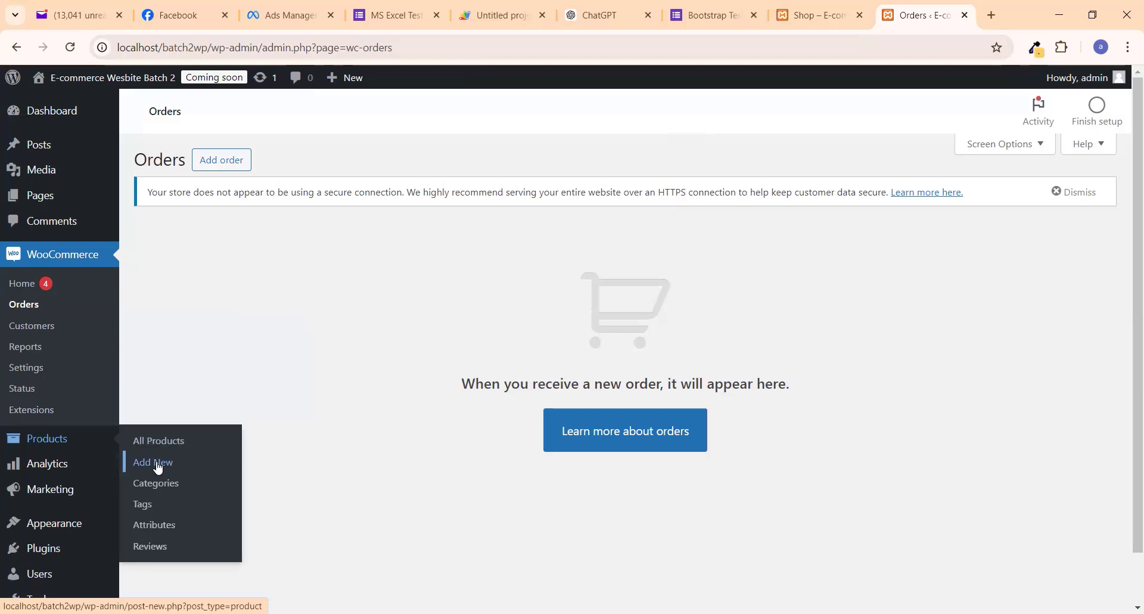
left_click(158, 467)
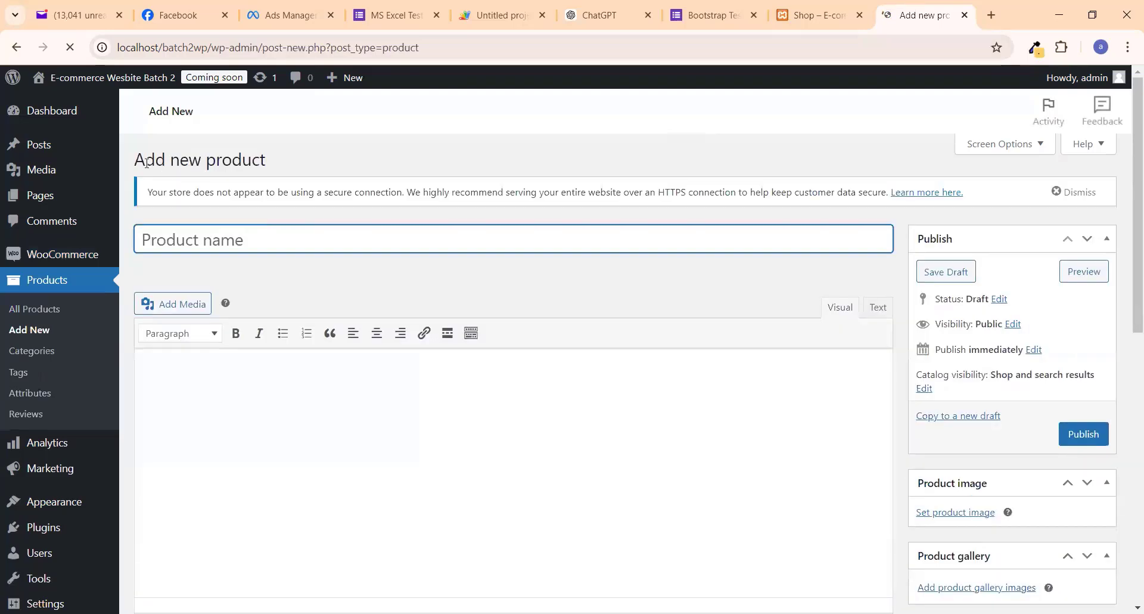
left_click_drag(135, 160, 326, 169)
left_click(327, 168)
left_click(269, 243)
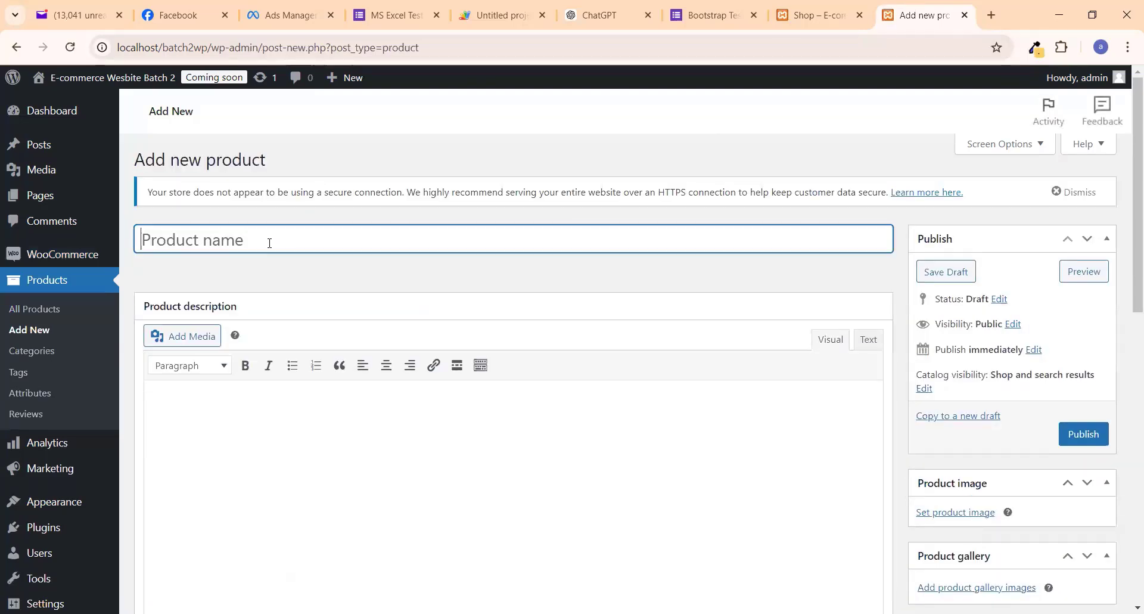
type("M")
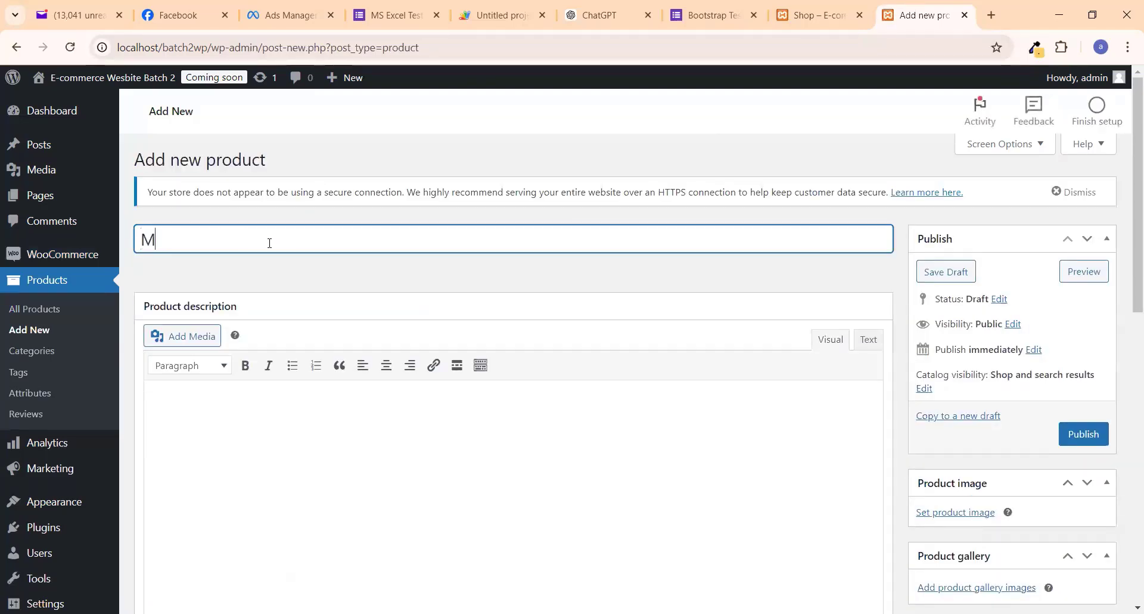
type("y First Product")
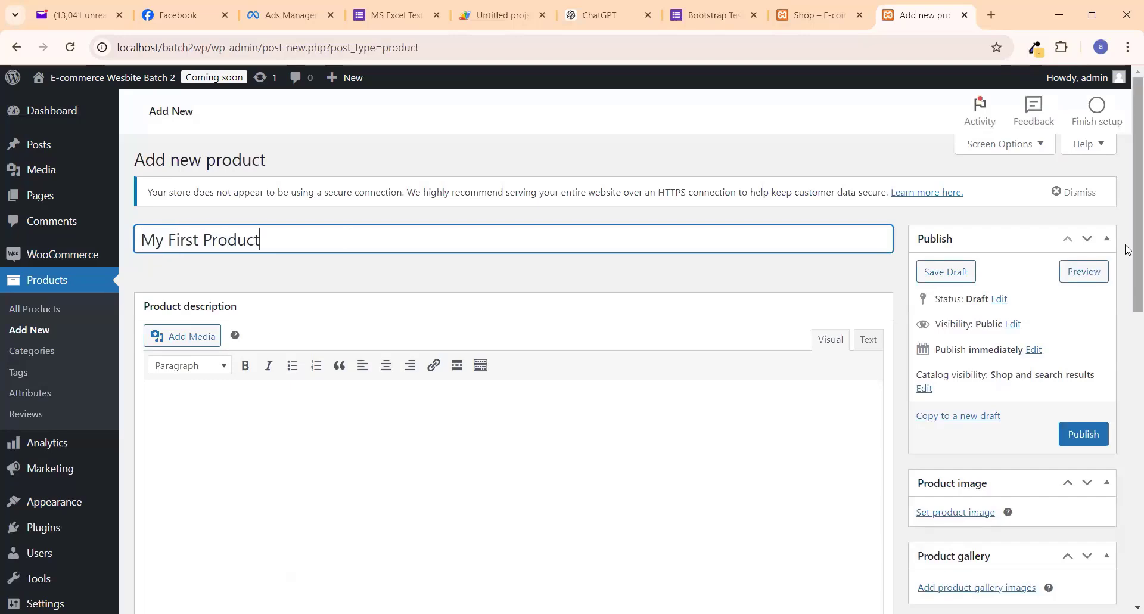
key("Tab")
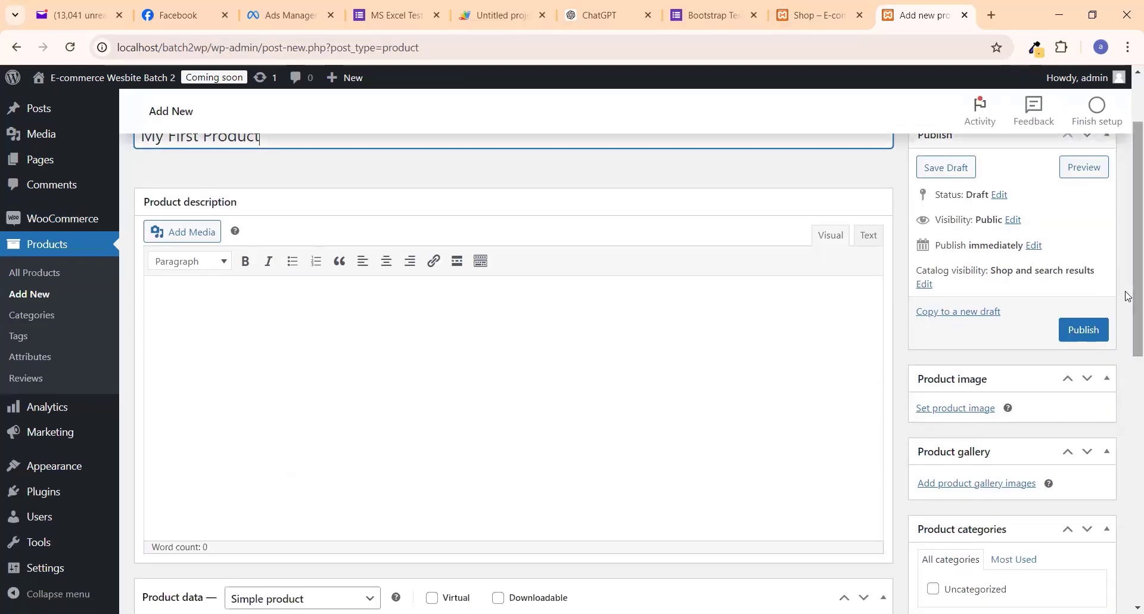
Step: Search the web for lorem ipsum text in a new browser tab and open lipsum.com
left_click(992, 15)
left_click(812, 50)
type("lore")
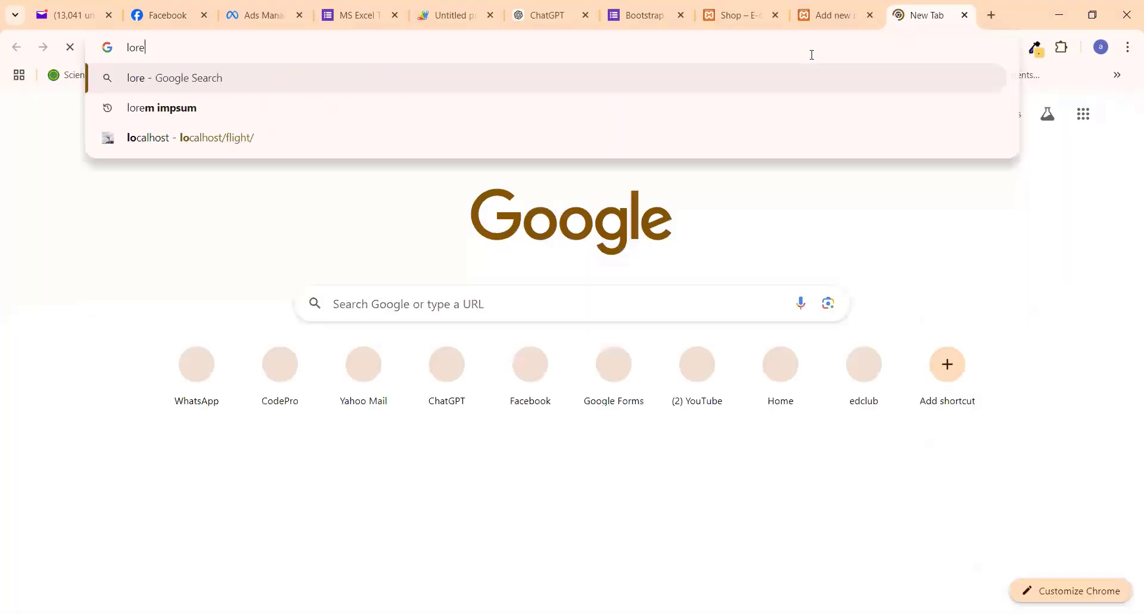
type("m ip")
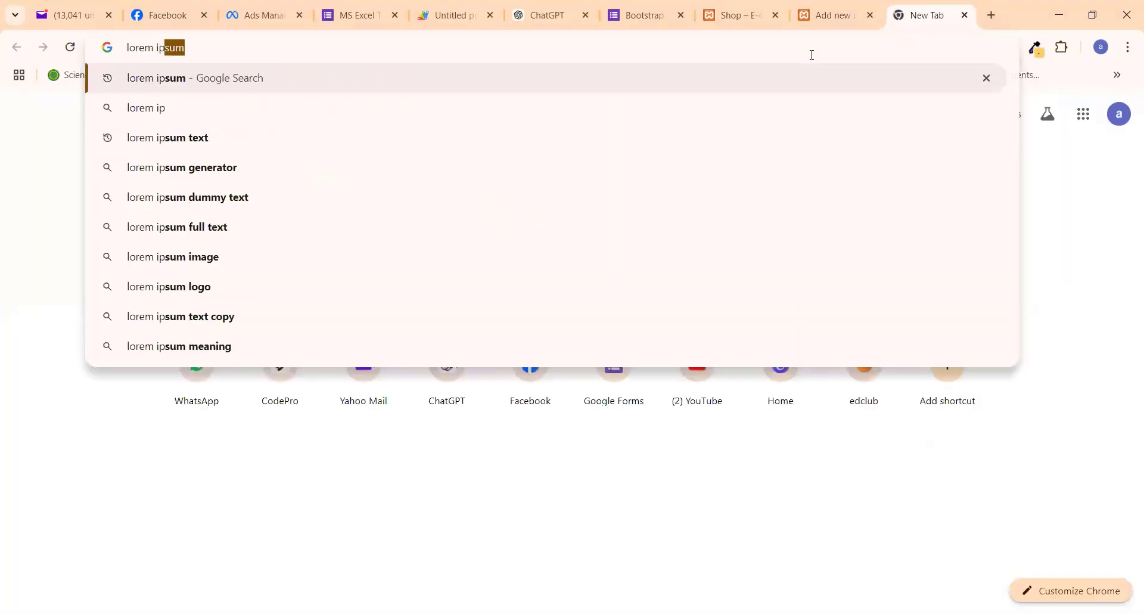
key("Down")
key("Down")
key("Return")
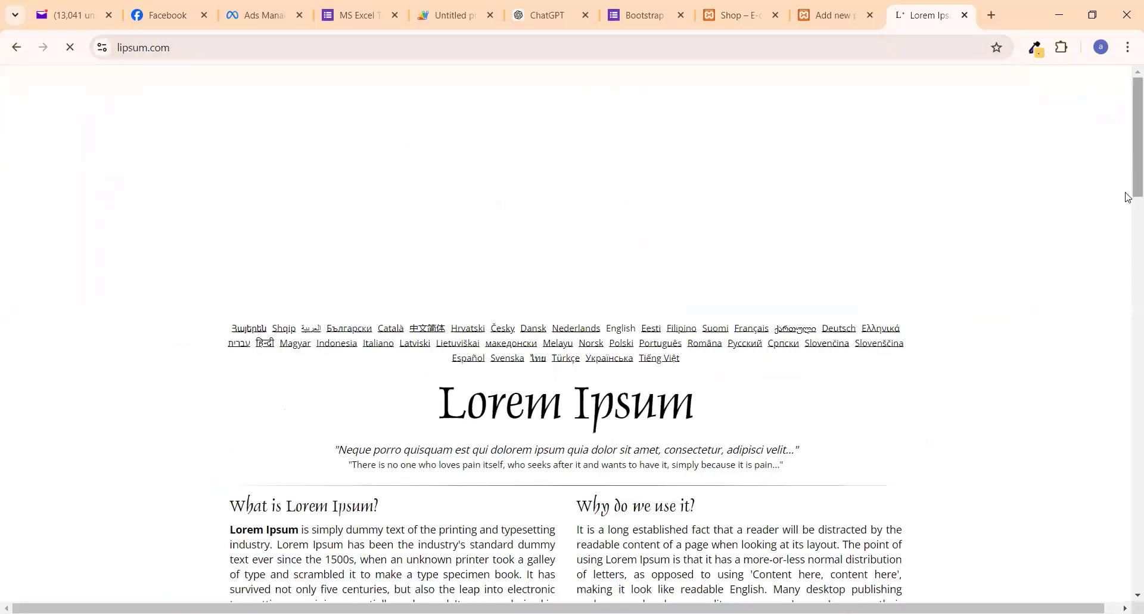
Step: Copy the "What is Lorem Ipsum?" heading and paragraph from lipsum.com and paste them as the product description
scroll(290, 265, "down", 5)
left_click_drag(230, 216, 551, 358)
key("ctrl+c")
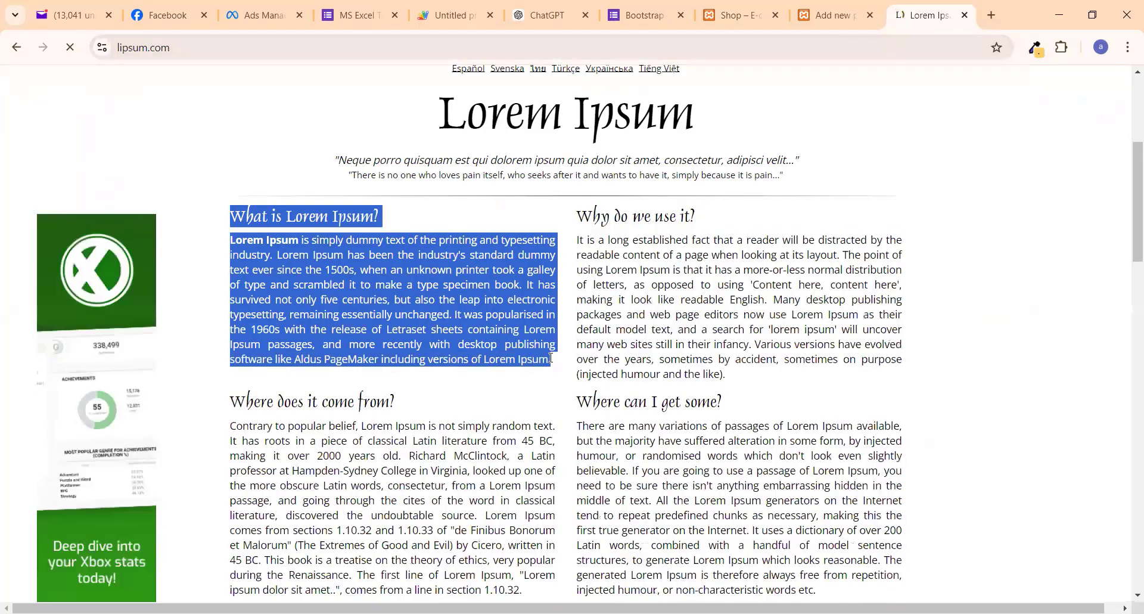
left_click(832, 14)
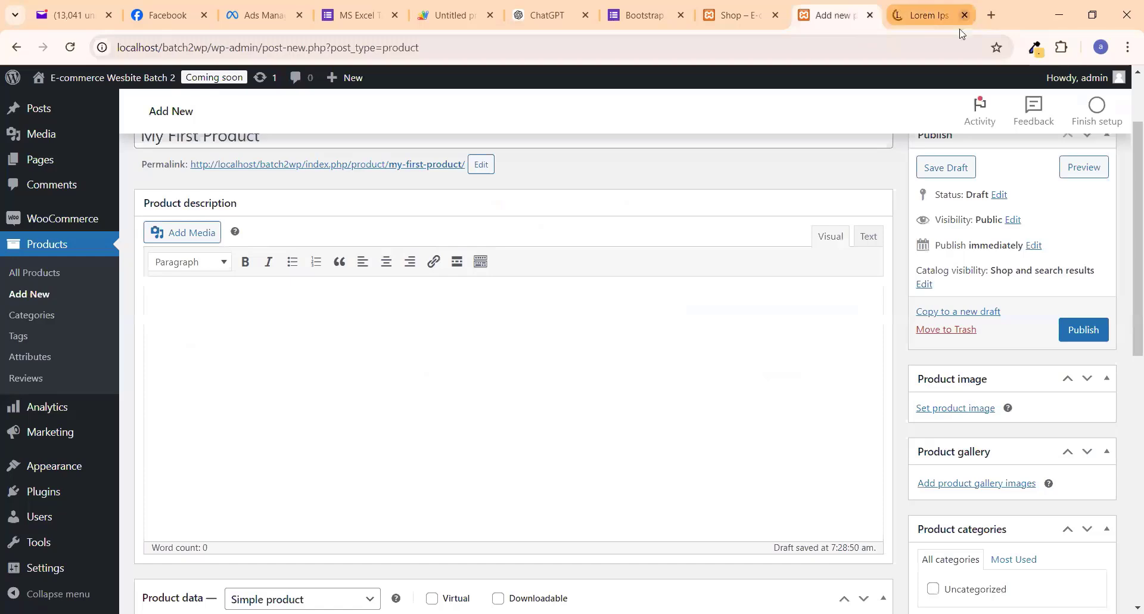
left_click(386, 315)
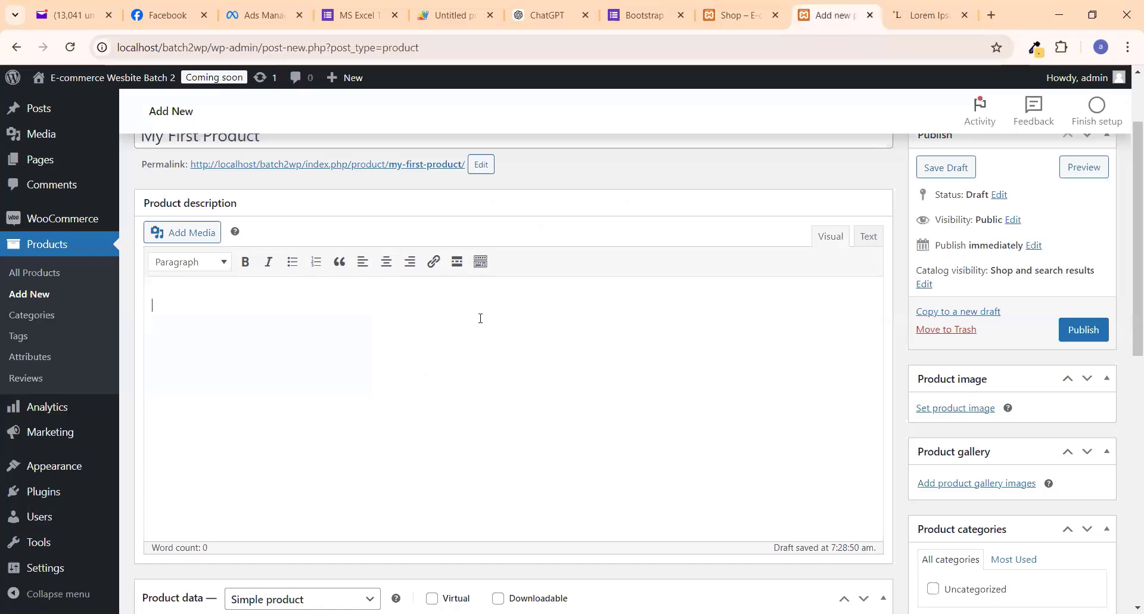
key("ctrl+v")
Step: Keep the product type as Simple product and set the regular price to 3000 and the sale price to 2500
left_click_drag(1130, 302, 1128, 456)
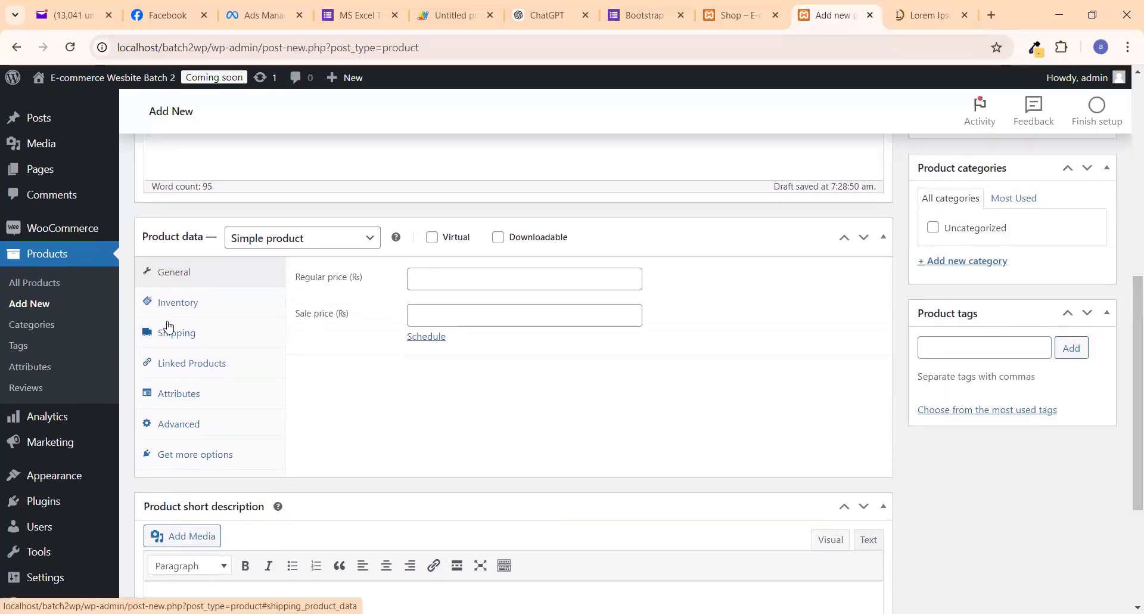
left_click(303, 244)
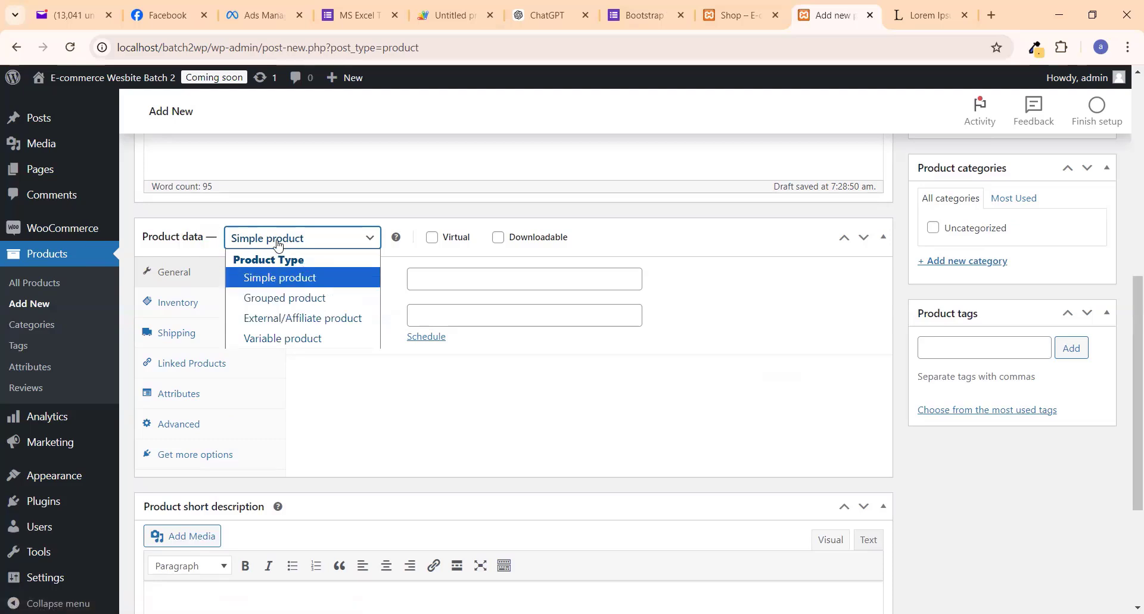
left_click(320, 279)
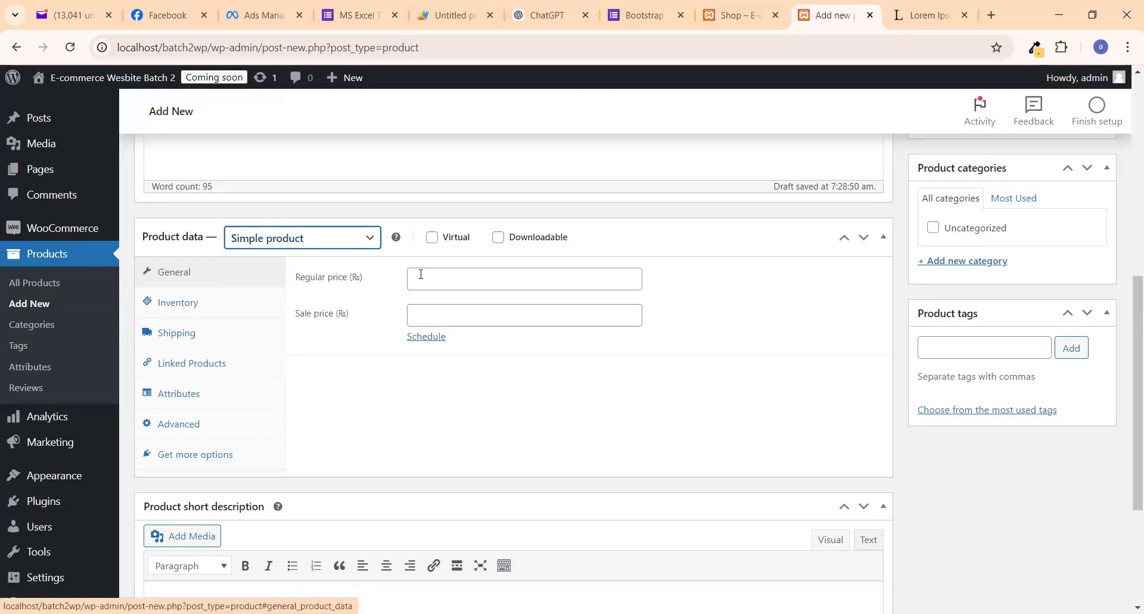
left_click(451, 277)
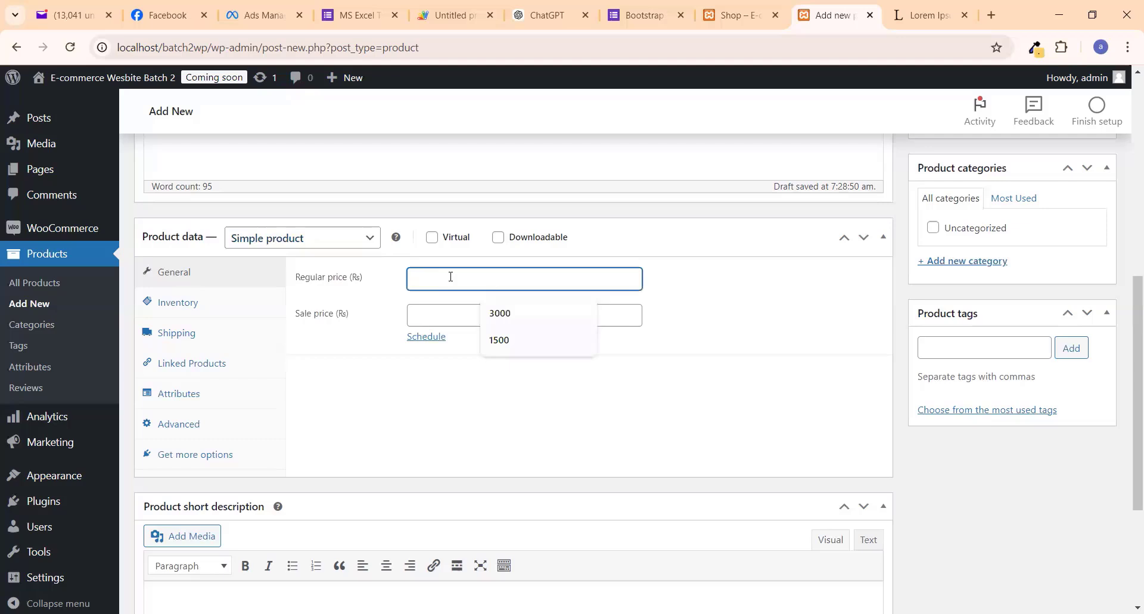
type("3000")
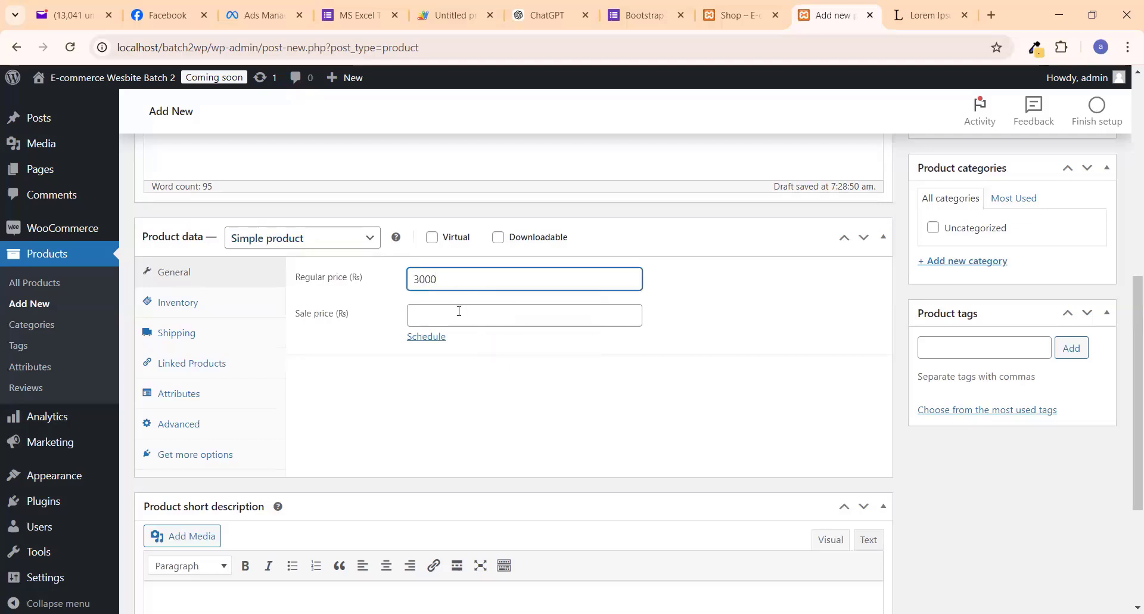
left_click(459, 311)
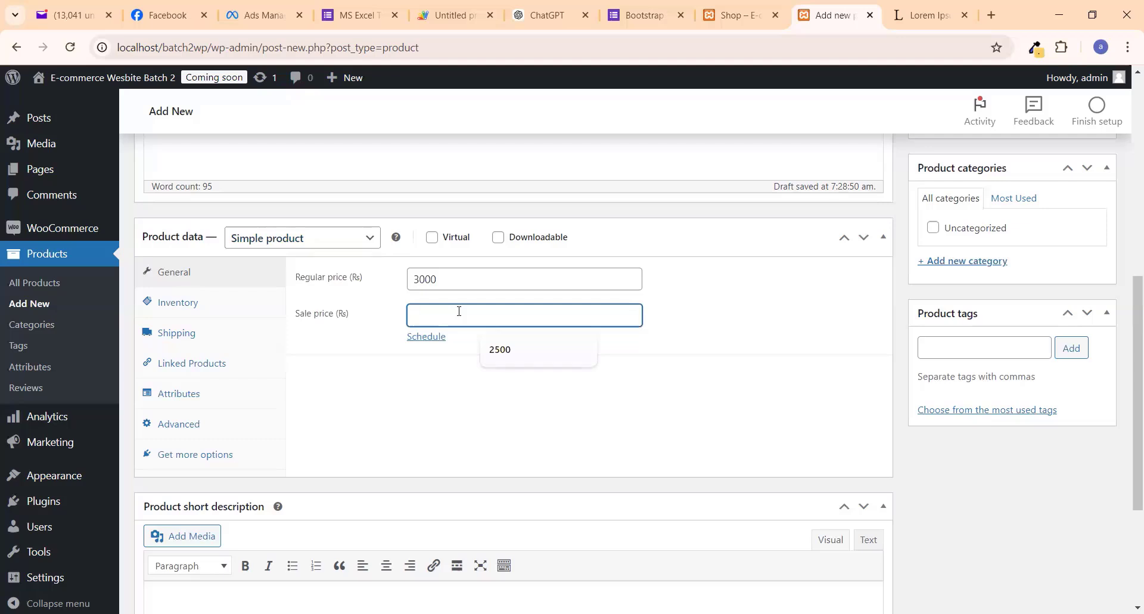
type("2500")
Step: Schedule the sale price to run from 2024-10-08 to 2024-10-12
left_click(430, 337)
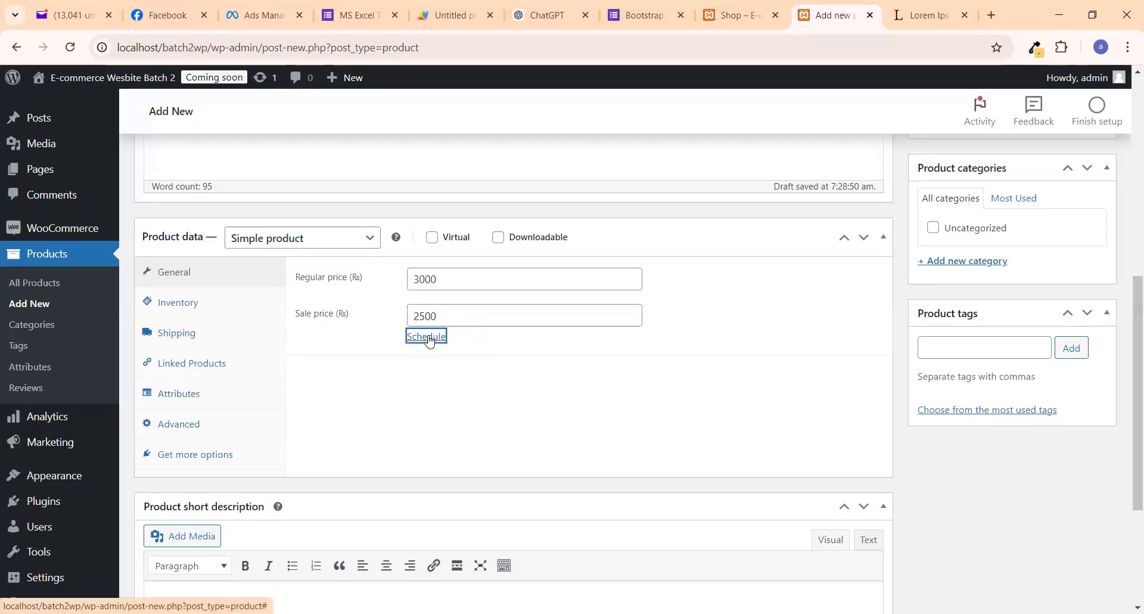
left_click(429, 352)
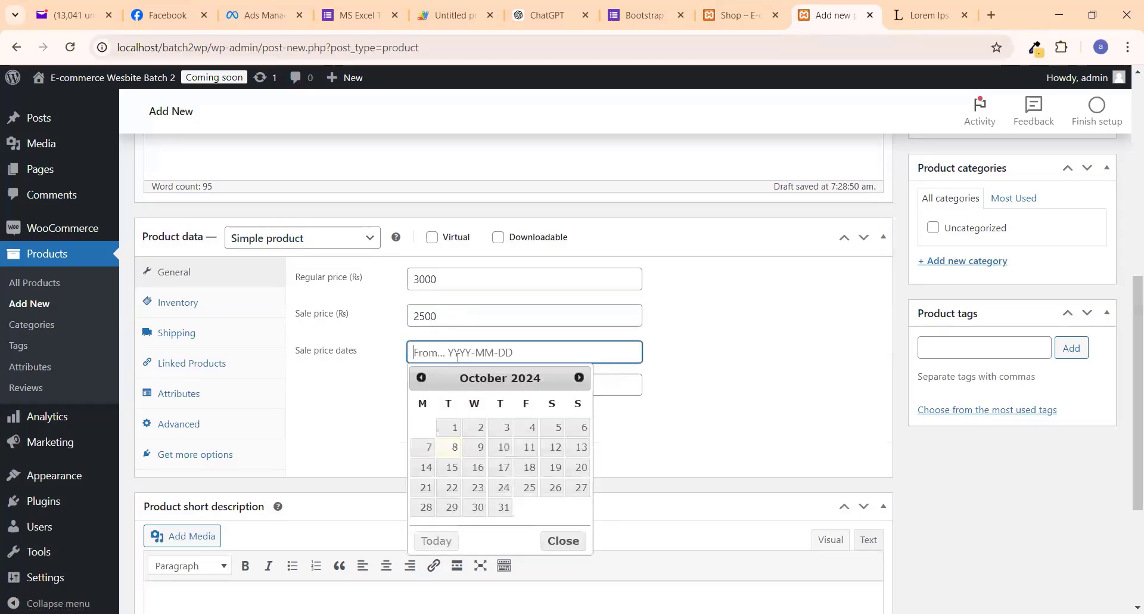
left_click(455, 451)
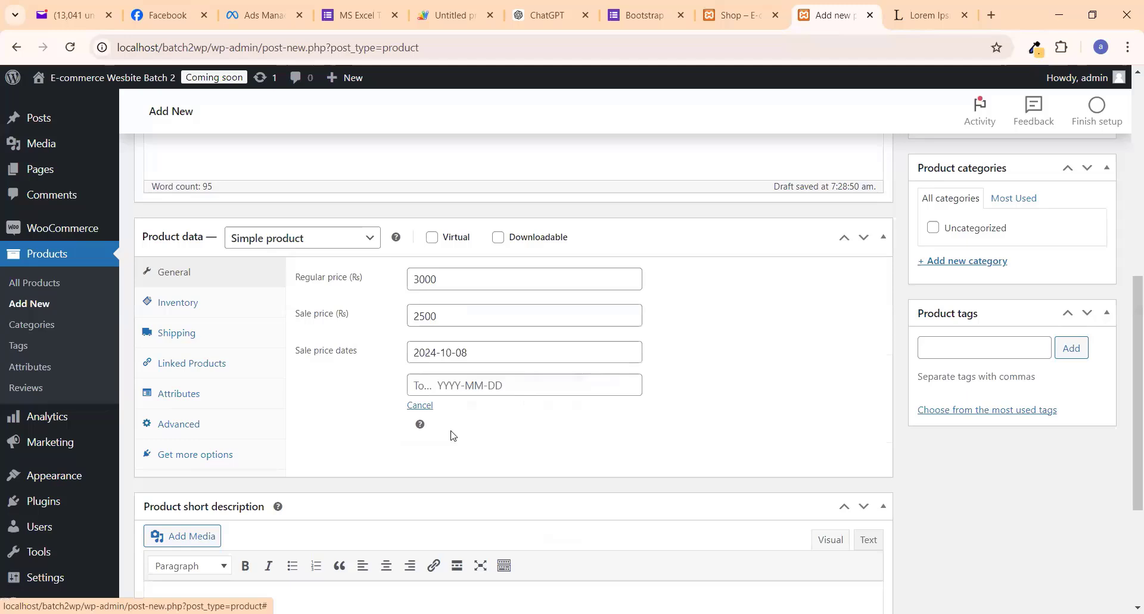
left_click(451, 384)
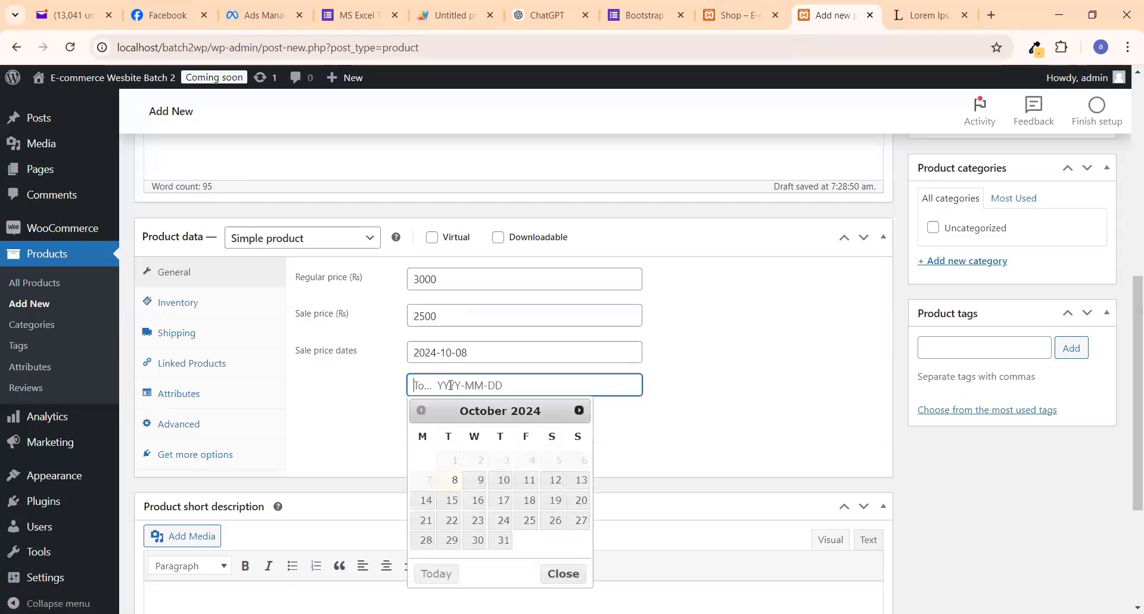
left_click(554, 481)
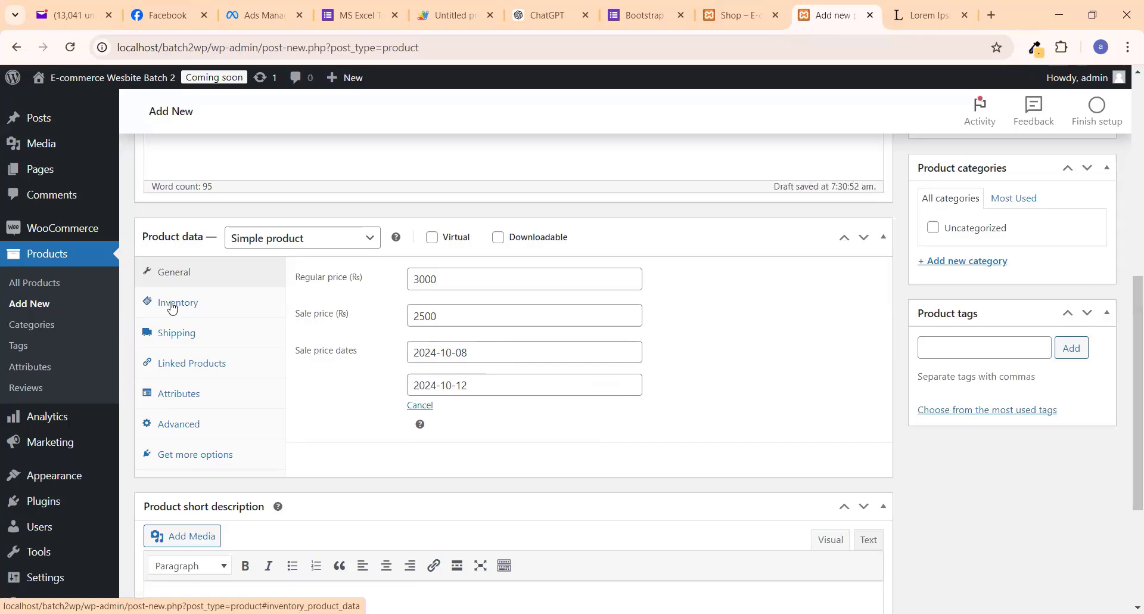
Step: Set the product's SKU to SKU-SHOES-MD-25 in the inventory settings
left_click(172, 307)
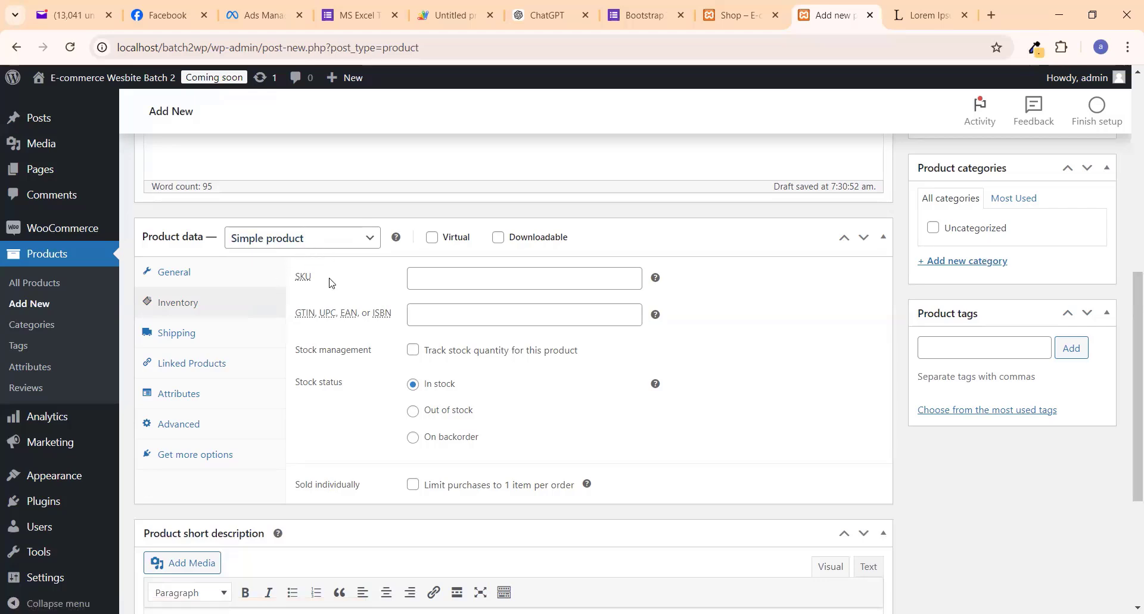
left_click(455, 278)
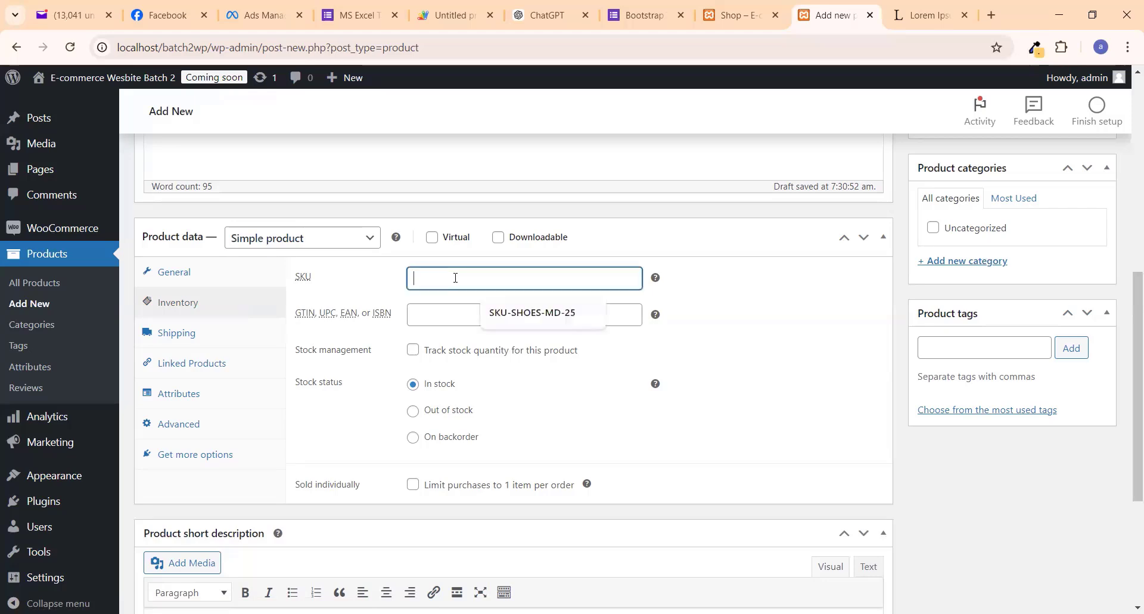
left_click(545, 314)
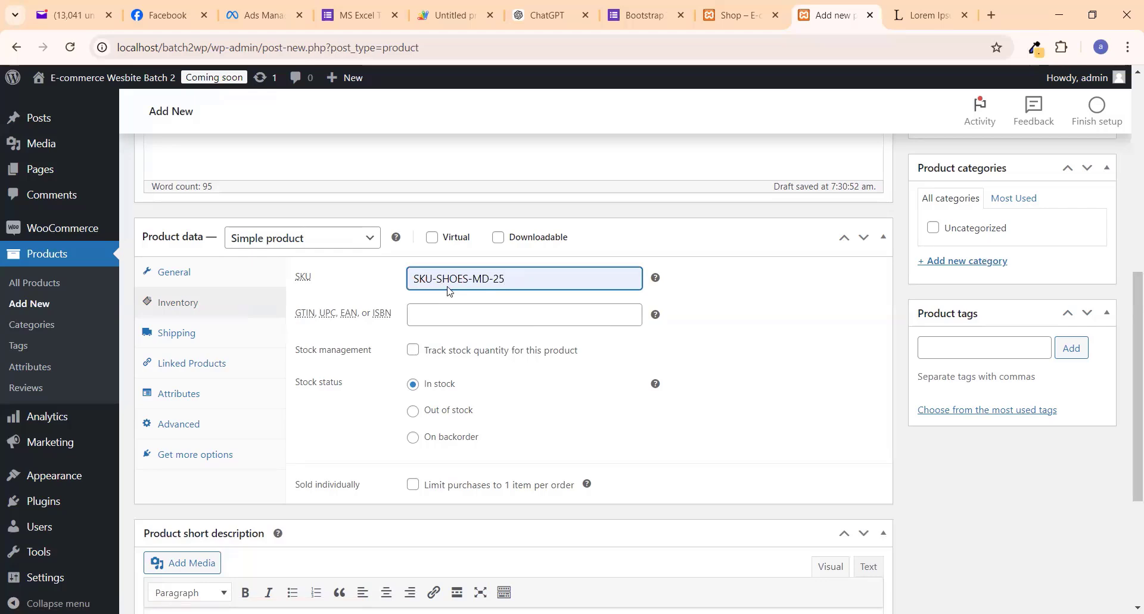
left_click(489, 296)
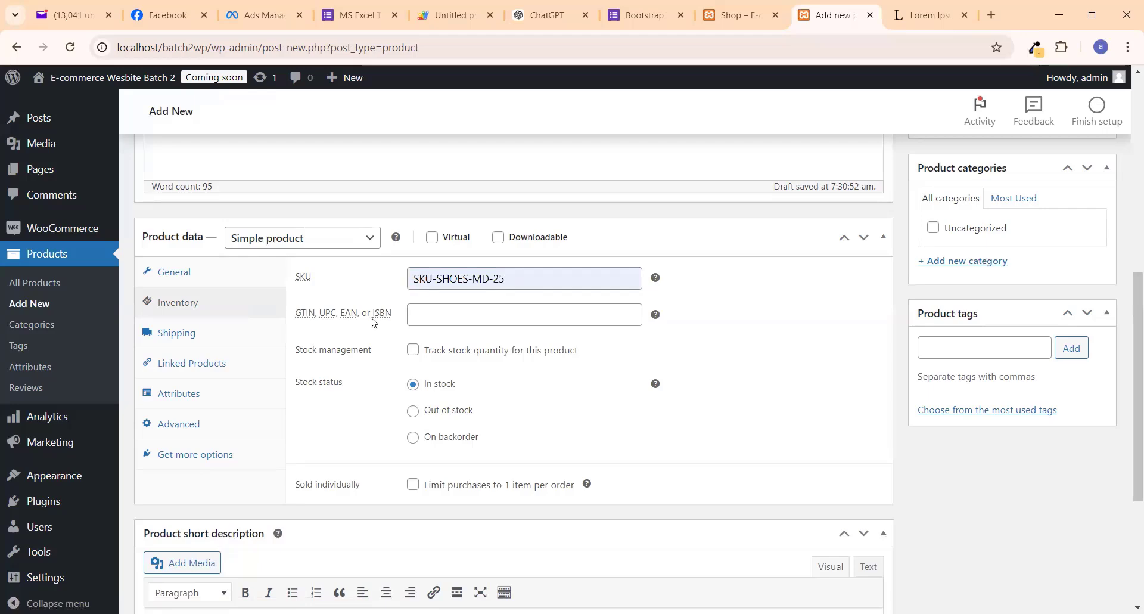
Step: Enable stock quantity tracking for the product and set the stock quantity to 100
left_click_drag(370, 319, 396, 320)
left_click(390, 357)
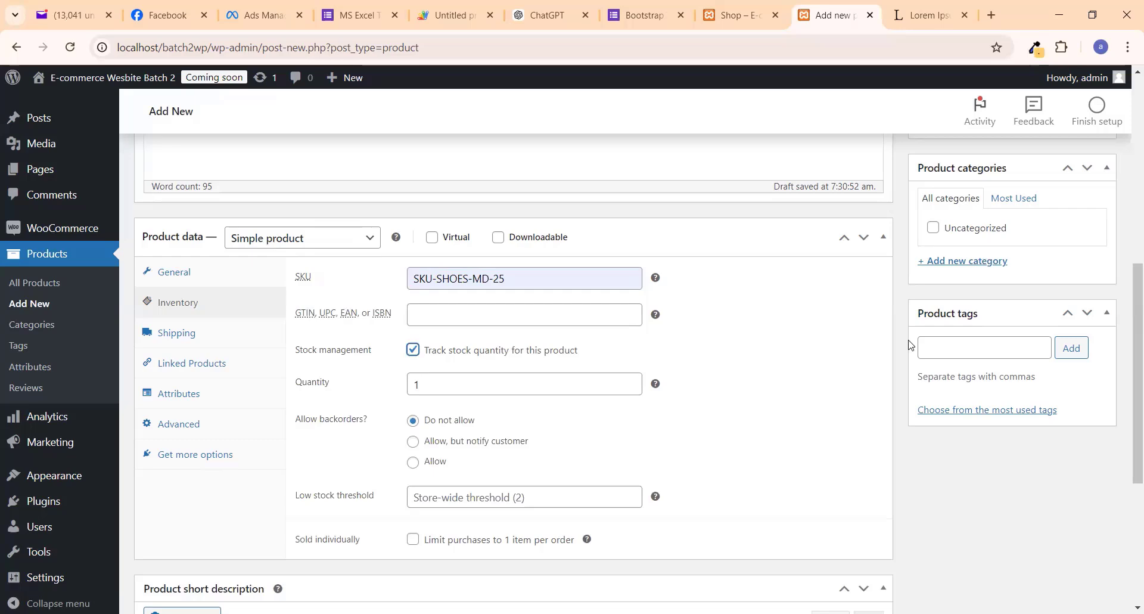
left_click_drag(374, 421, 290, 421)
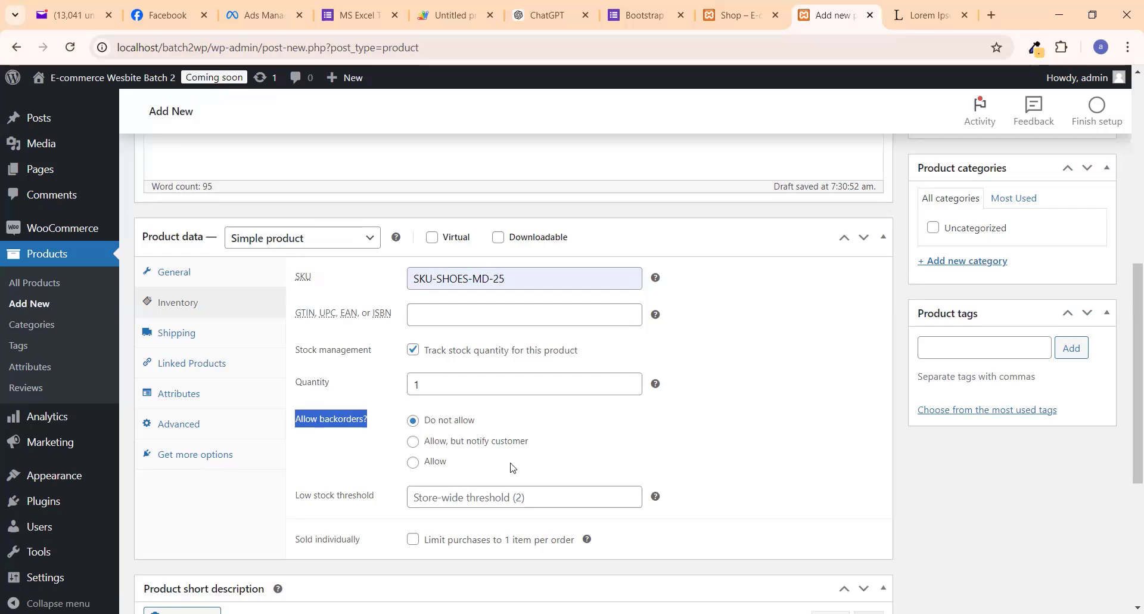
left_click_drag(1129, 387, 1127, 451)
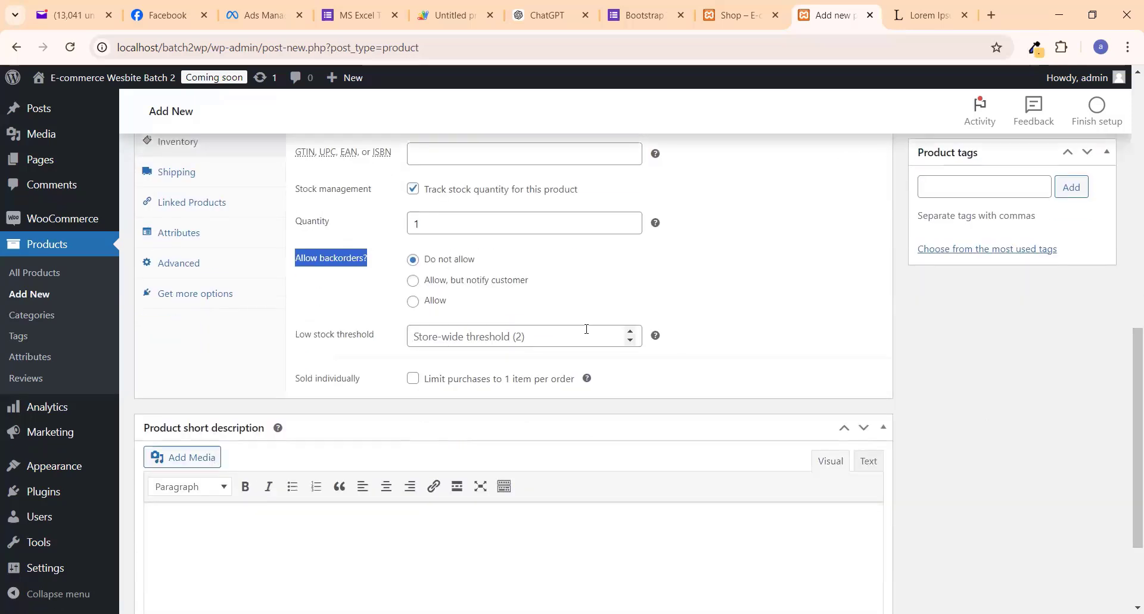
left_click_drag(387, 335, 297, 336)
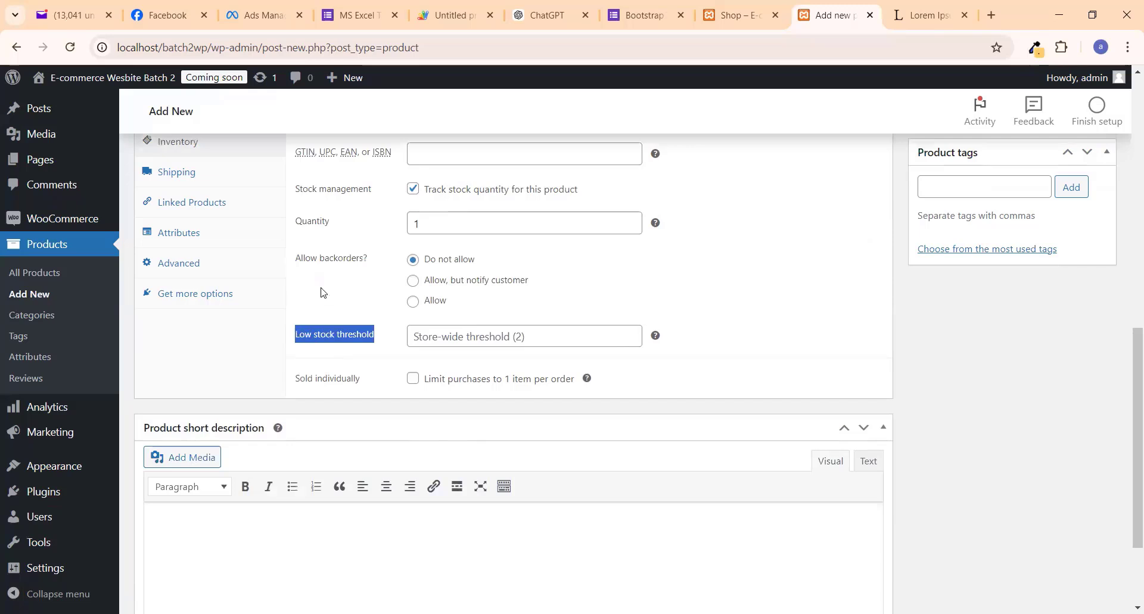
left_click(432, 227)
type("00")
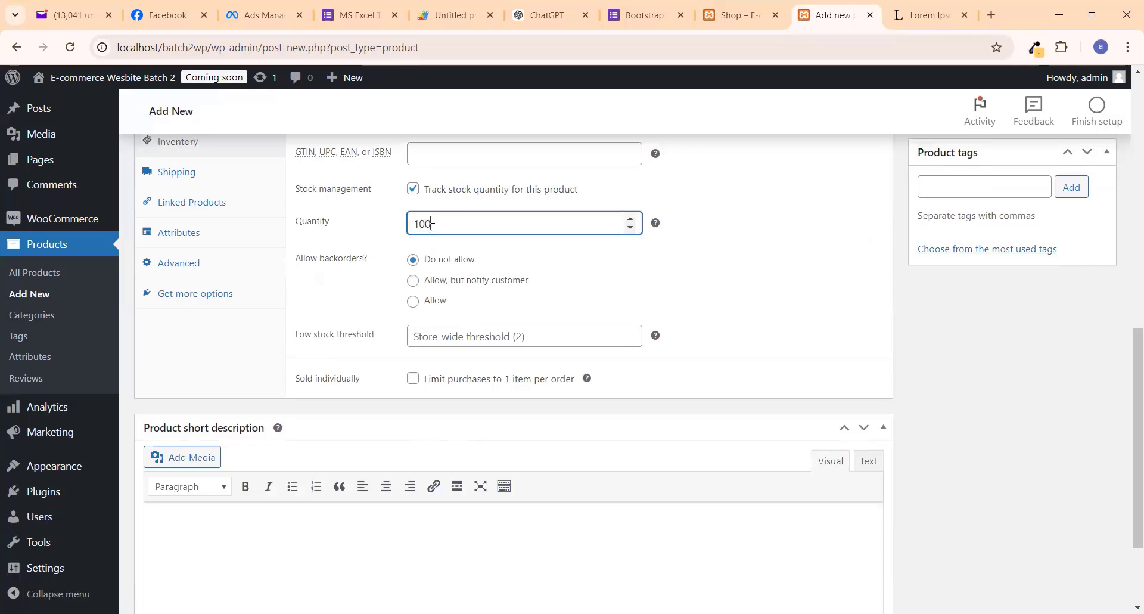
Step: Set the low stock threshold to 2 and limit purchases to 1 item per order
mouse_move(1134, 408)
left_mouse_down()
mouse_move(1125, 205)
mouse_move(1125, 394)
left_mouse_up()
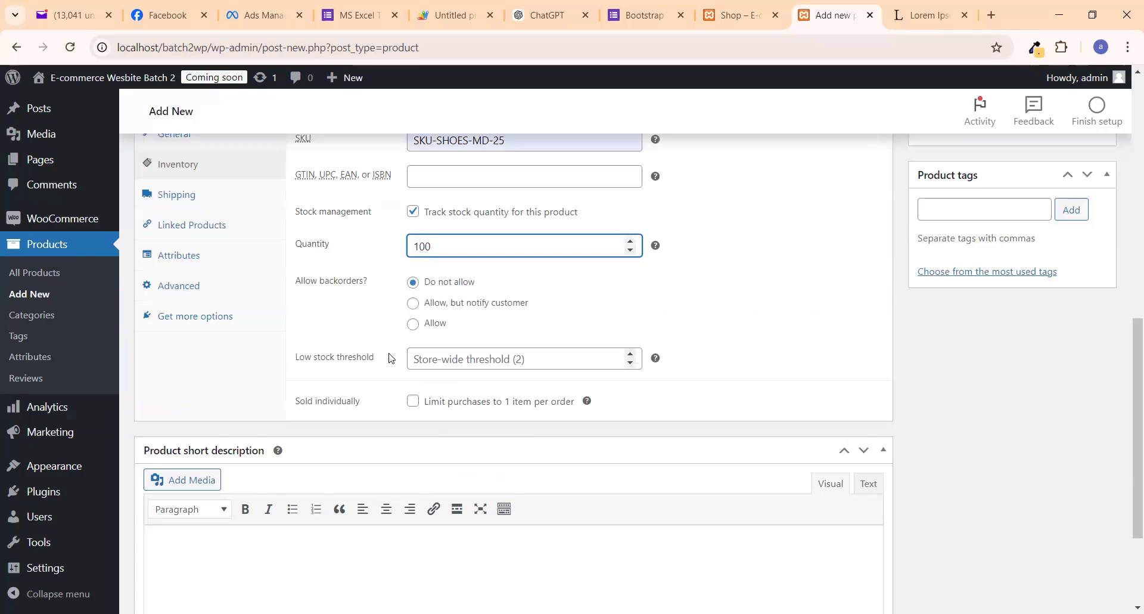
left_click(438, 360)
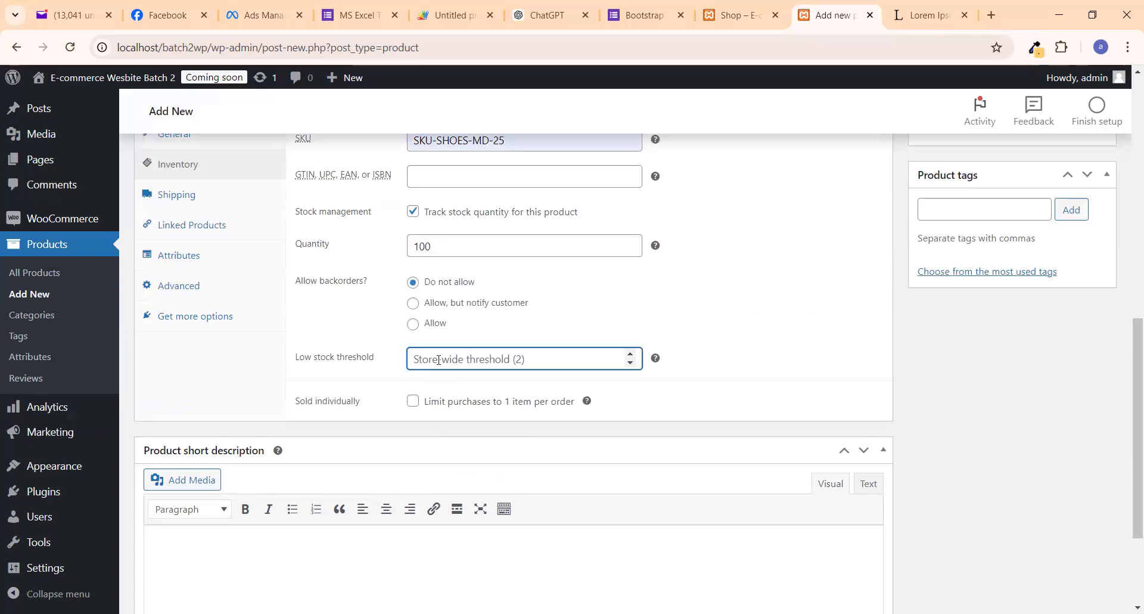
type("2")
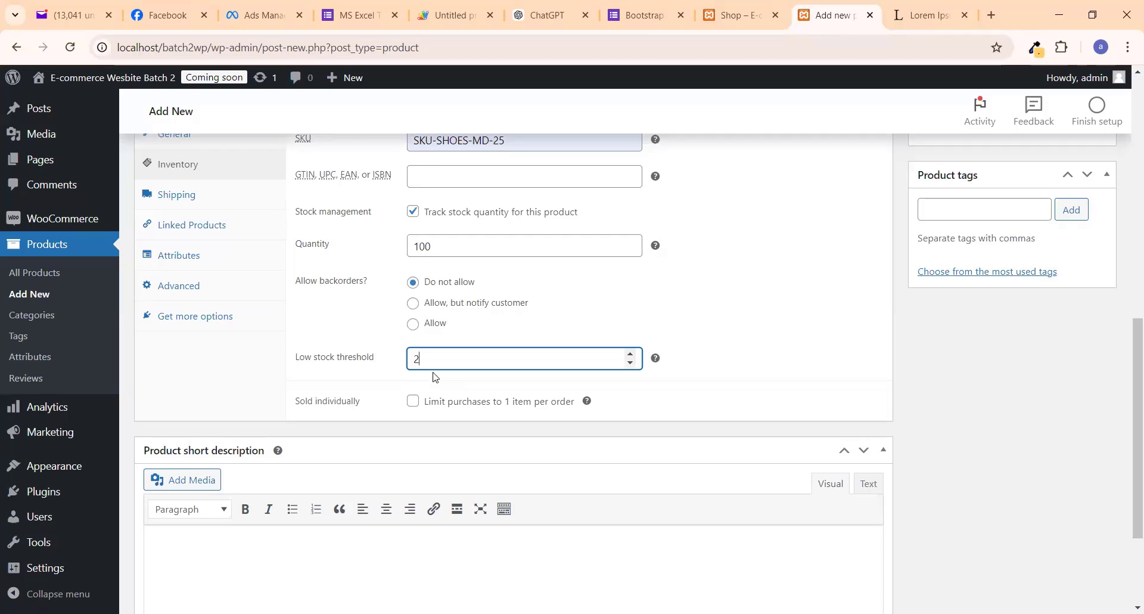
left_click(414, 404)
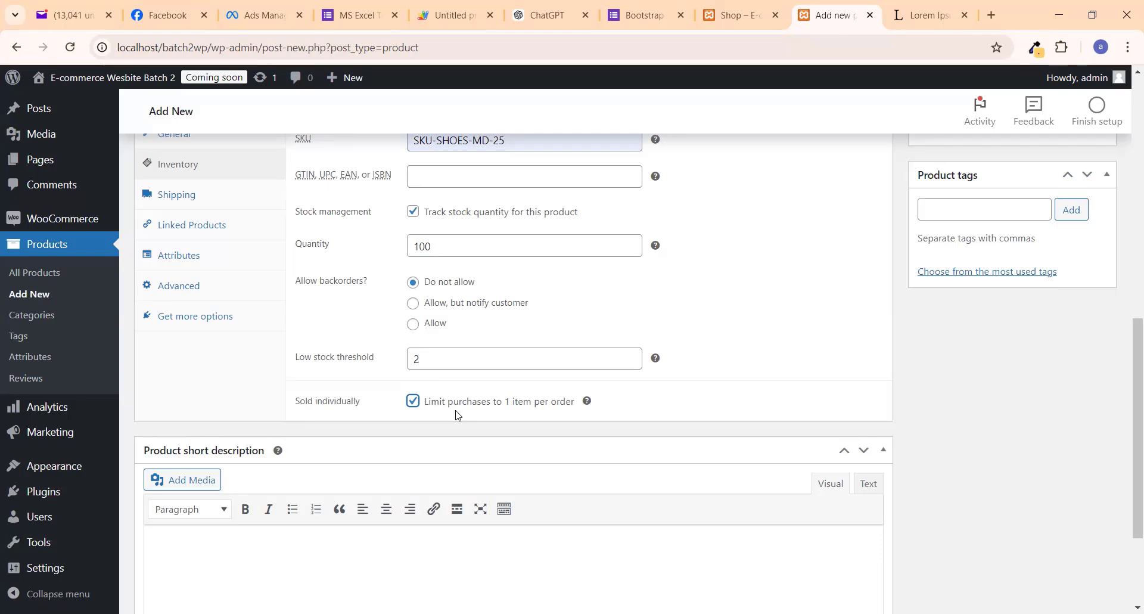
Step: Review the product's shipping settings, including the available shipping classes, and its linked products settings
left_click(183, 196)
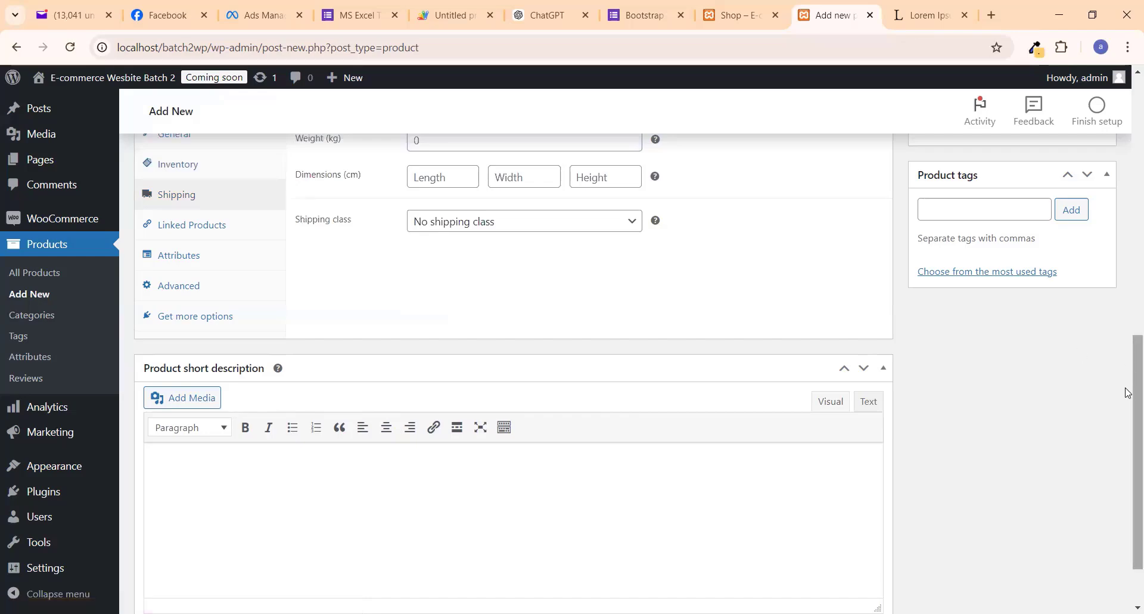
scroll(1128, 358, "up", 3)
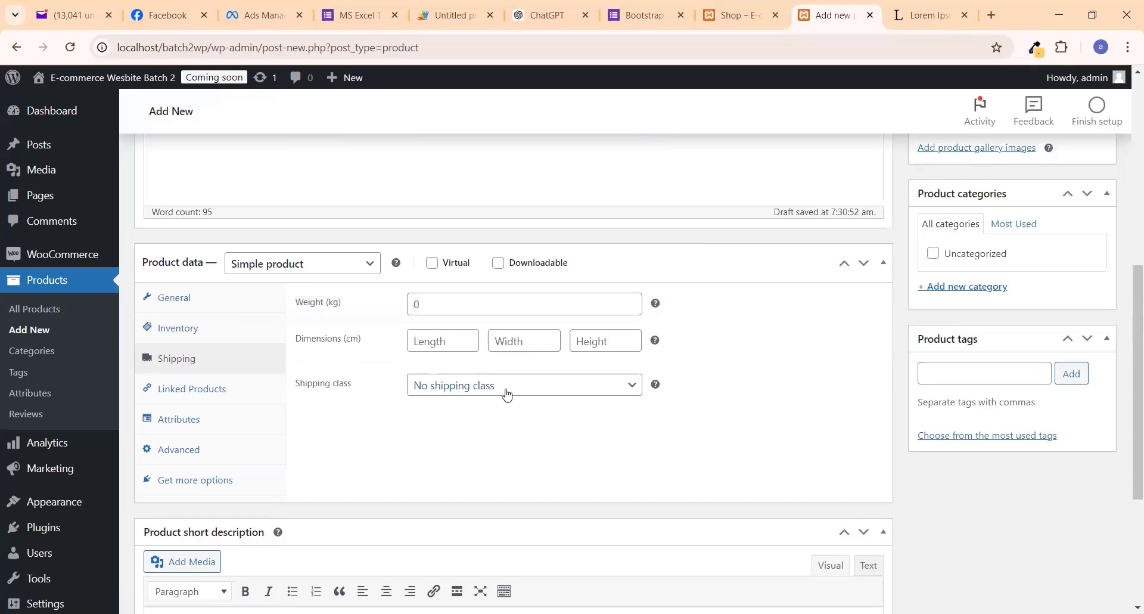
left_click(559, 388)
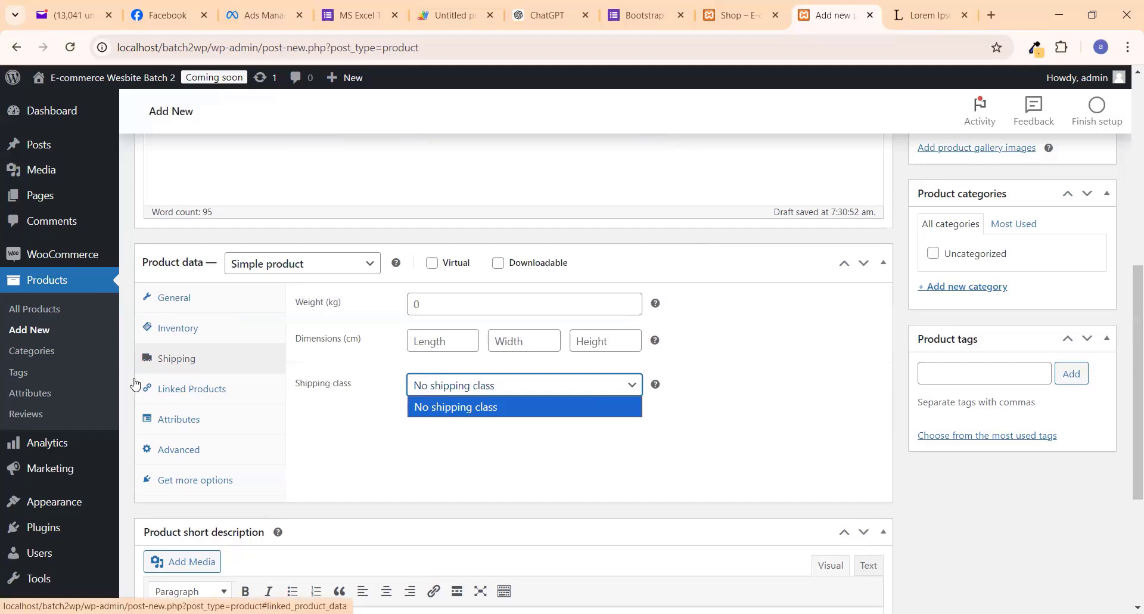
left_click(194, 389)
left_click(194, 388)
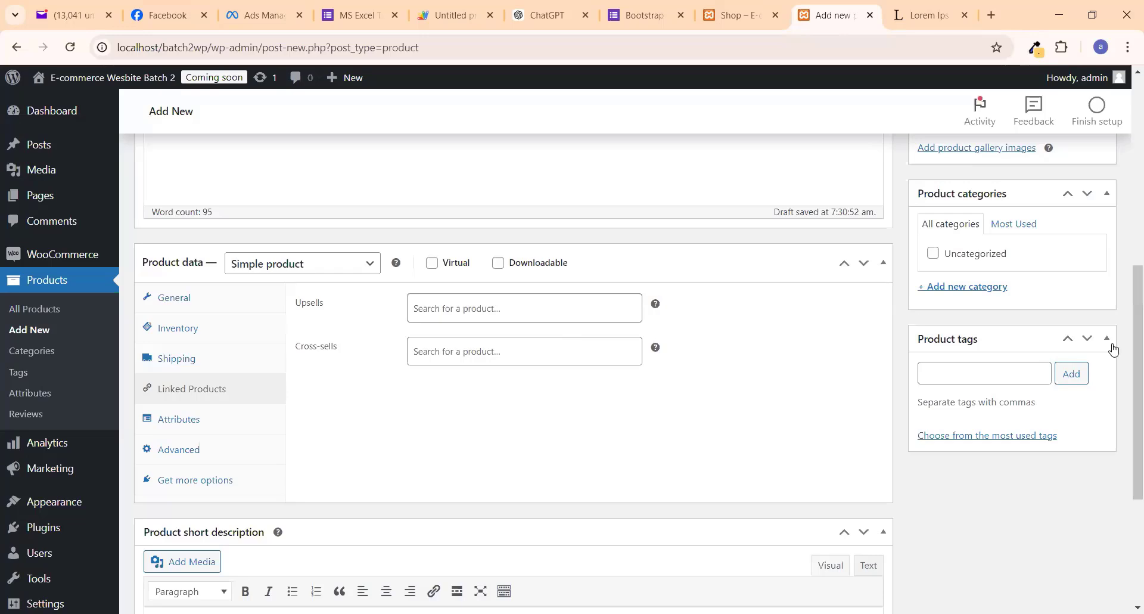
Step: Upload codepromenu-removebg-preview.png from the Downloads folder as the image file for the product image
left_click_drag(1130, 332, 1127, 227)
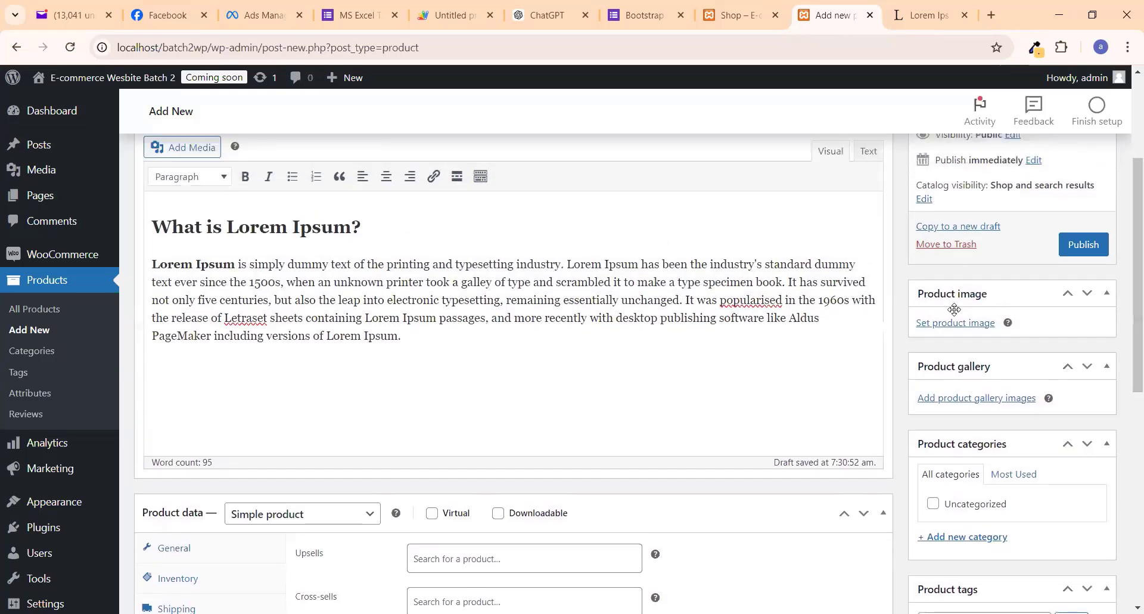
left_click(928, 325)
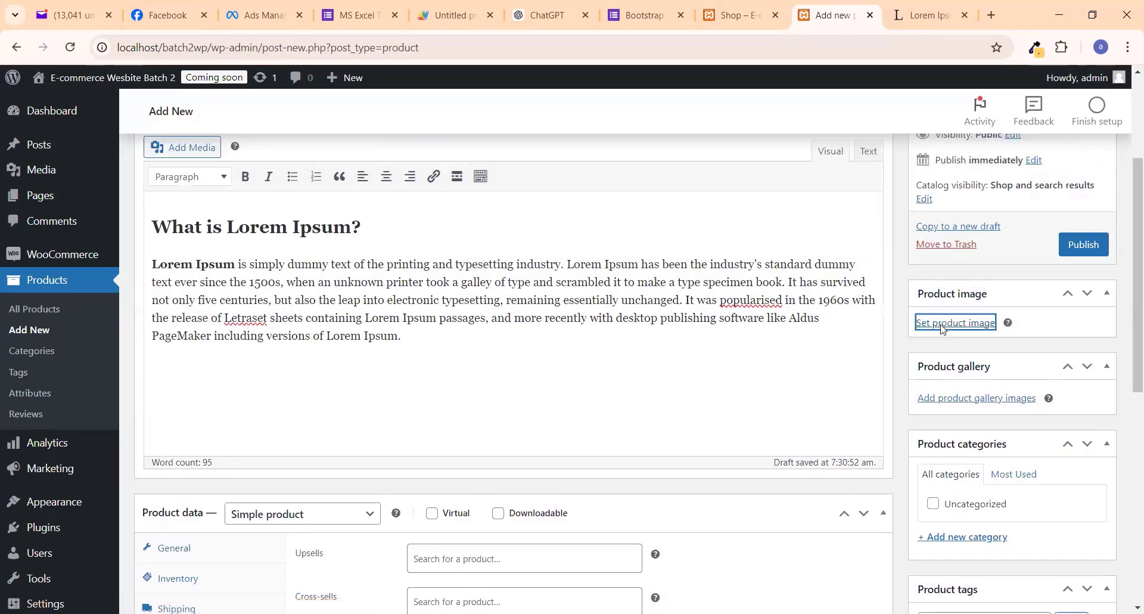
left_click(552, 354)
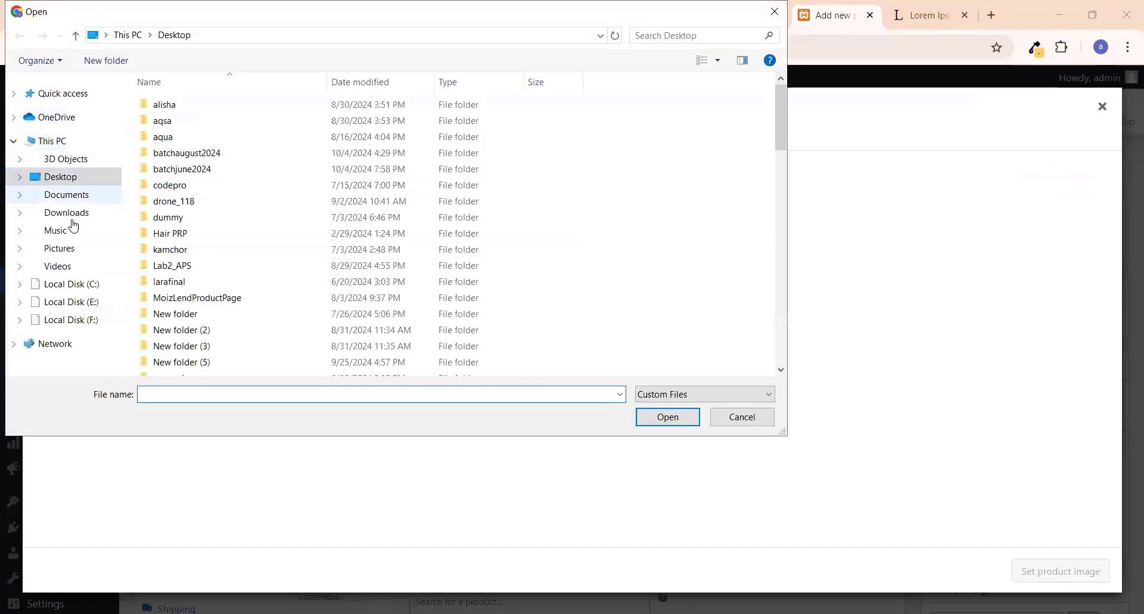
left_click(75, 211)
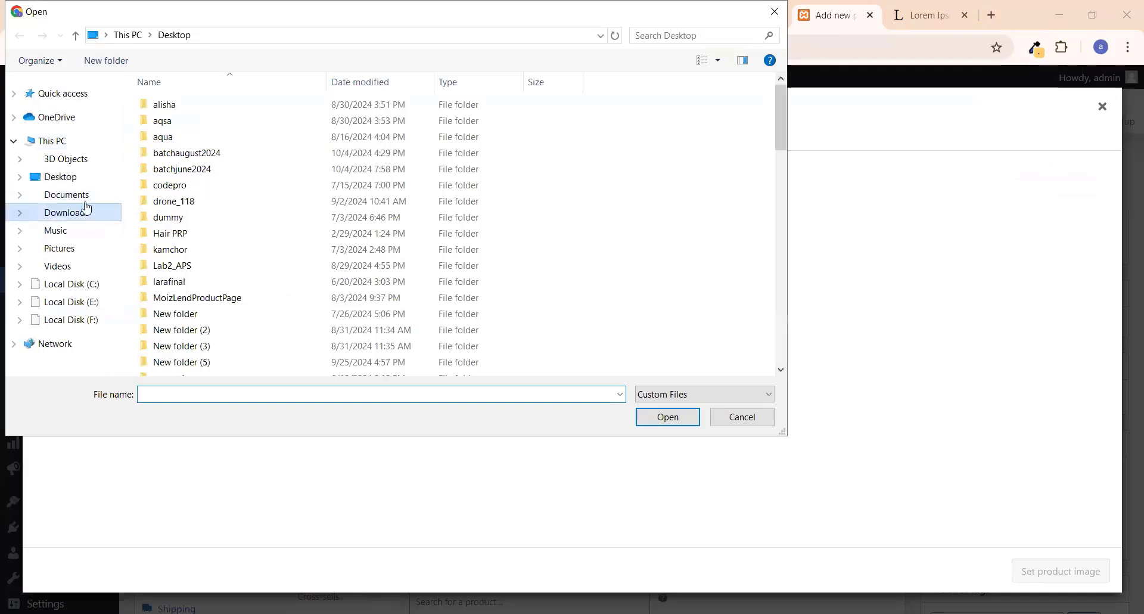
left_click(309, 398)
type("CodeProLogo_Full.png")
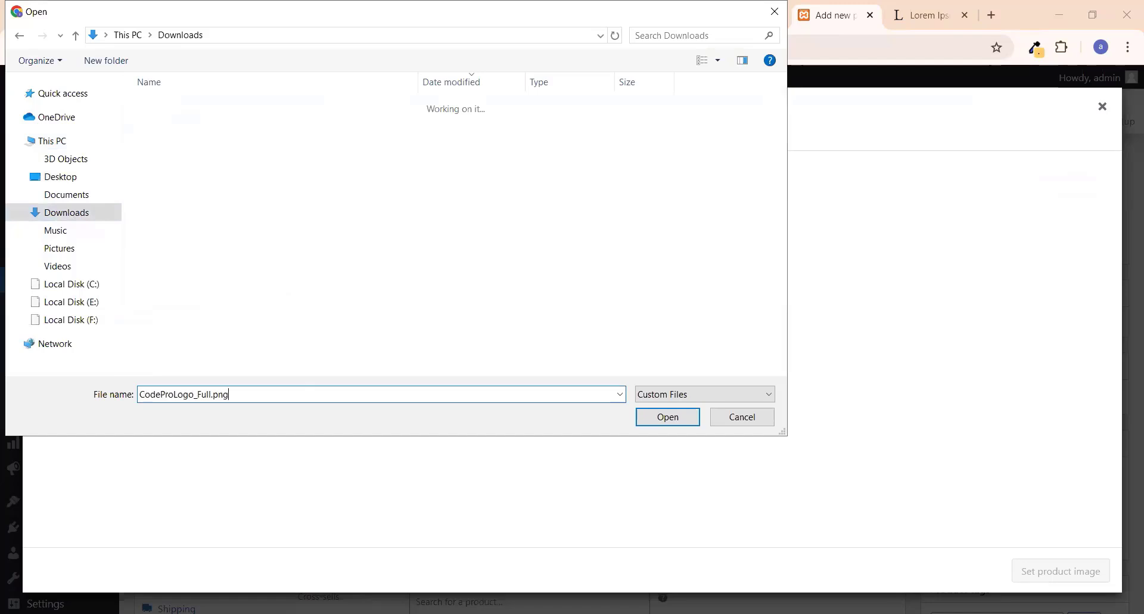
key("Down")
key("Up")
key("Up")
key("Down")
key("Down")
key("Down")
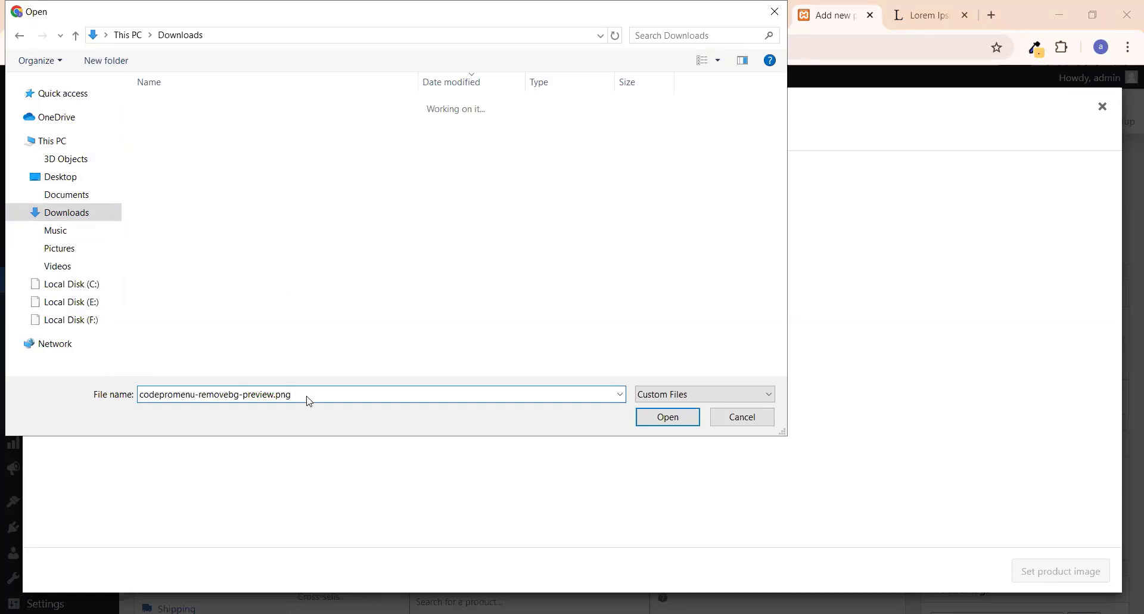
key("Return")
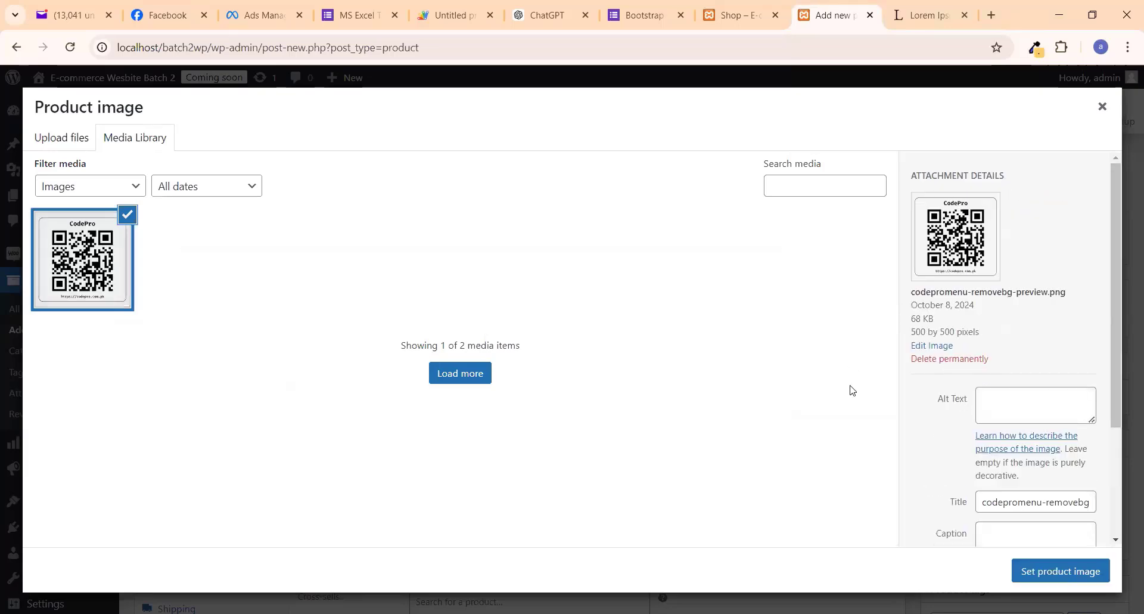
Step: Set the uploaded codepromenu-removebg-preview.png as the product image and add a new product category named Menus
left_click(1062, 574)
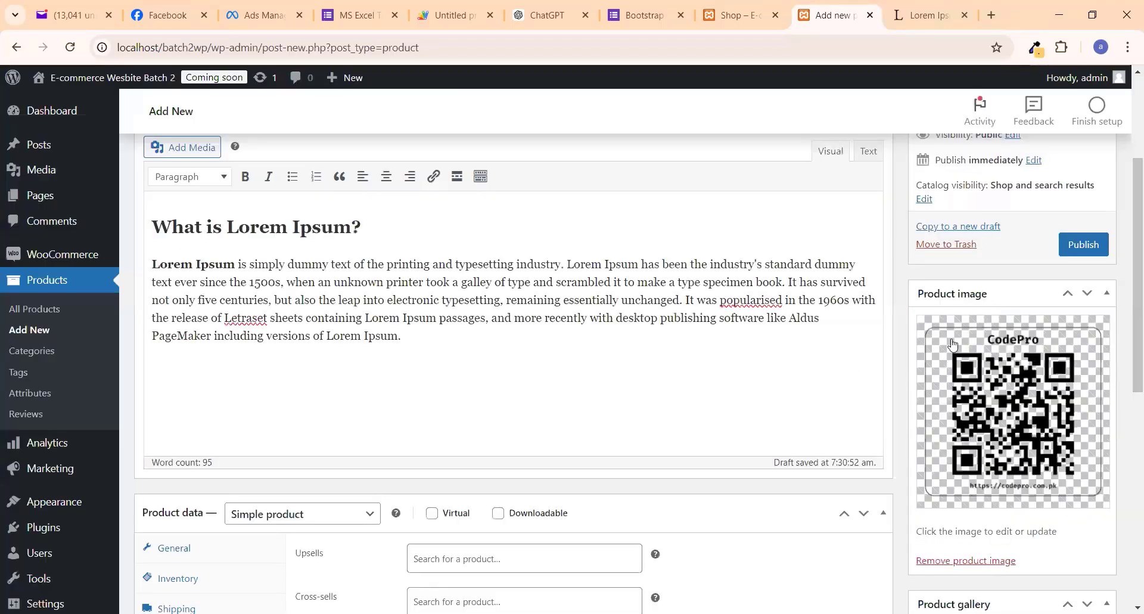
scroll(1128, 297, "down", 6)
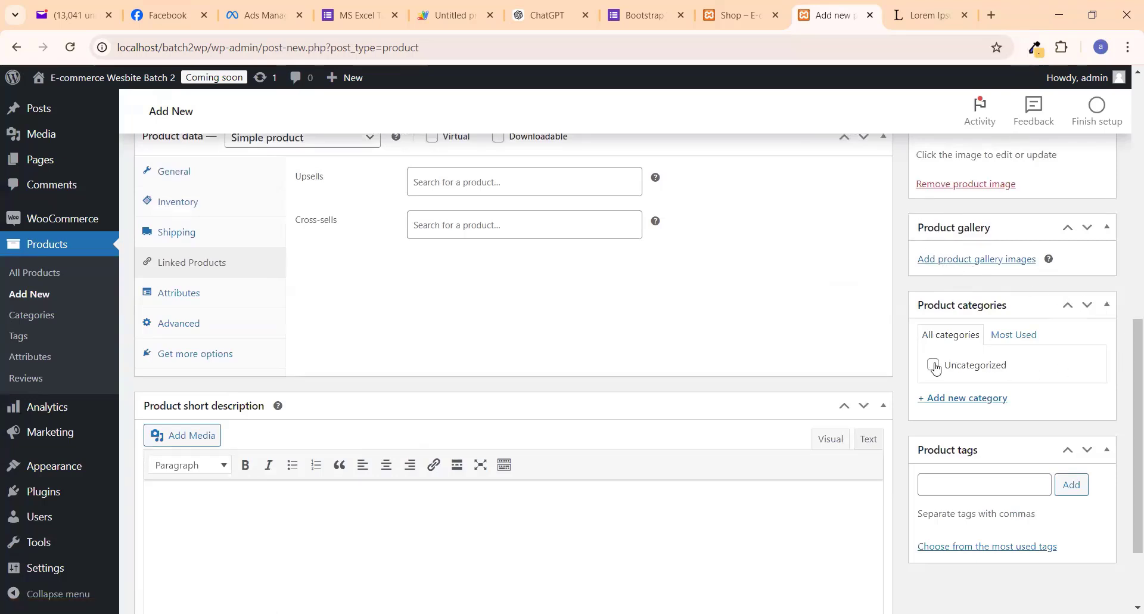
left_click(954, 398)
left_click(962, 430)
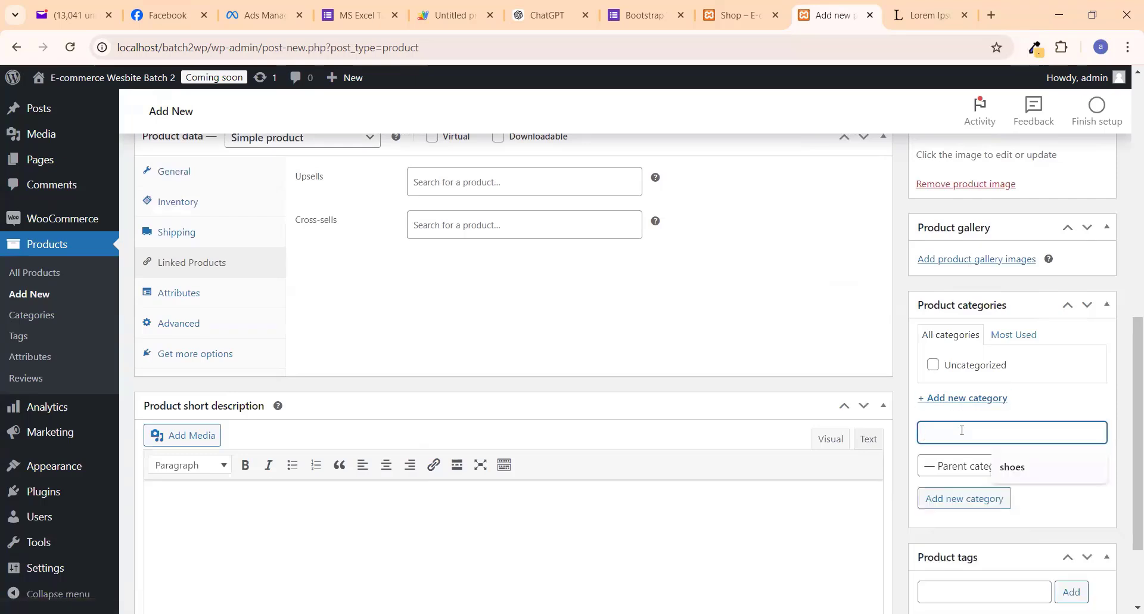
type("Menus")
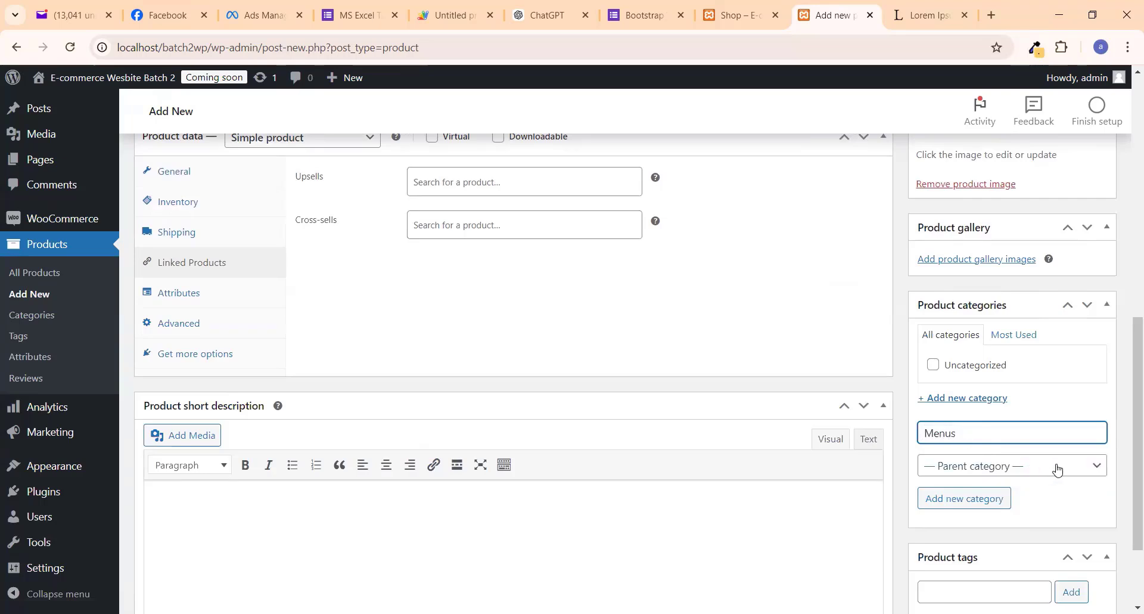
left_click(966, 500)
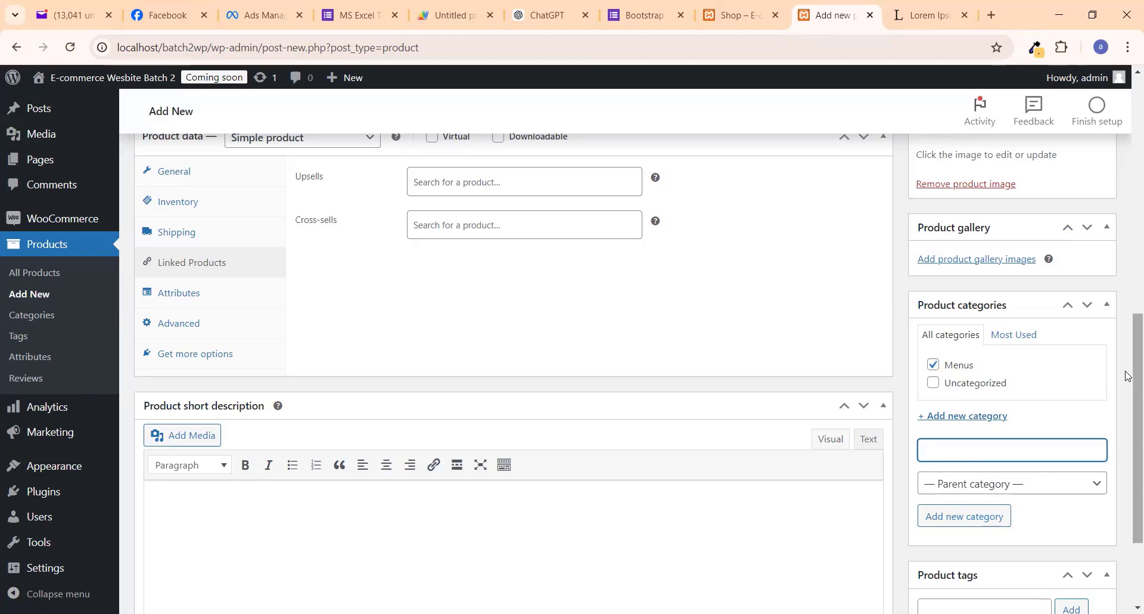
Step: Add a new product category named Hotel Menu with Menus as its parent category
left_click_drag(1127, 375, 1126, 417)
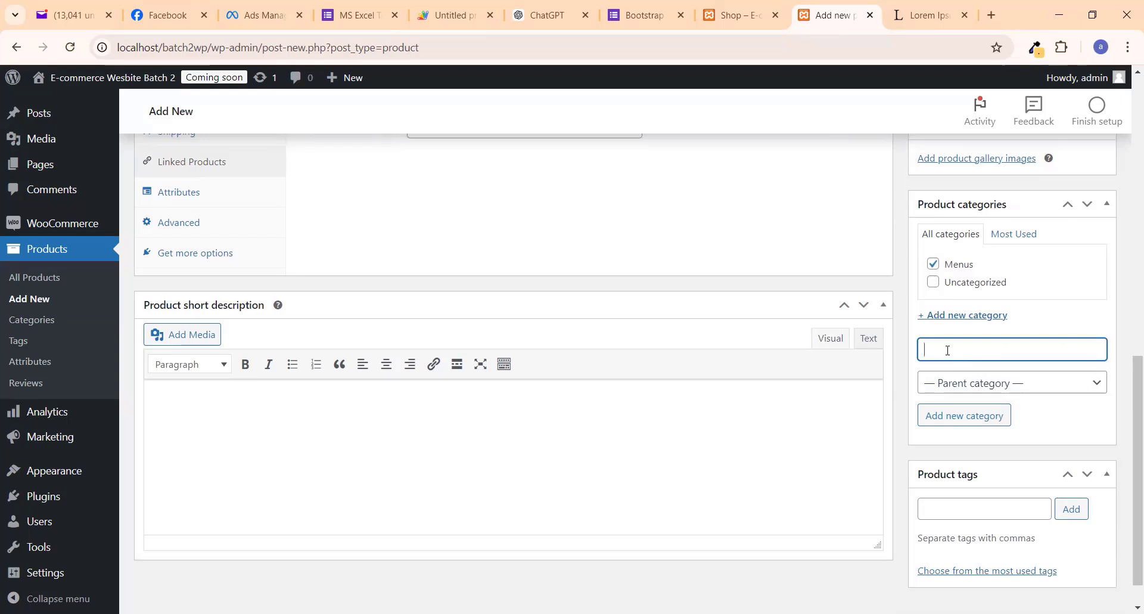
type("Hot")
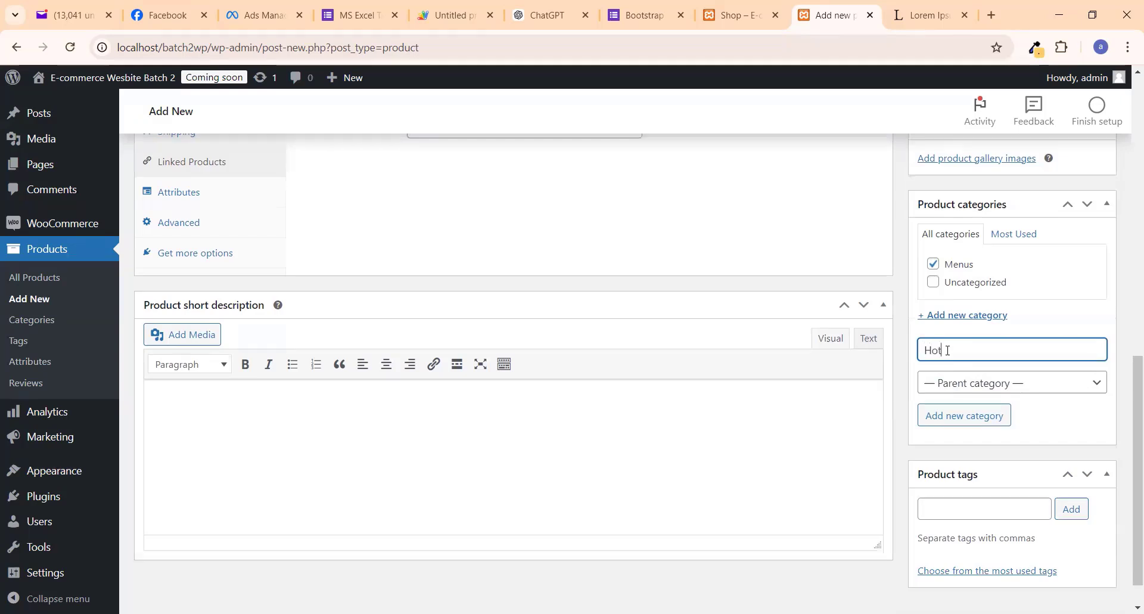
type("els")
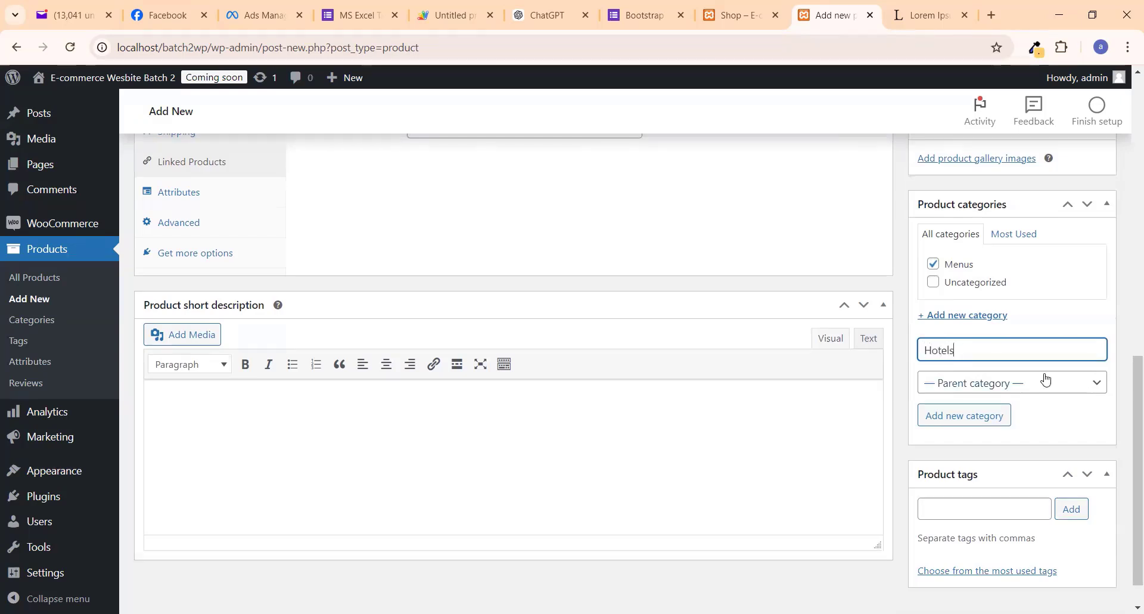
left_click(981, 387)
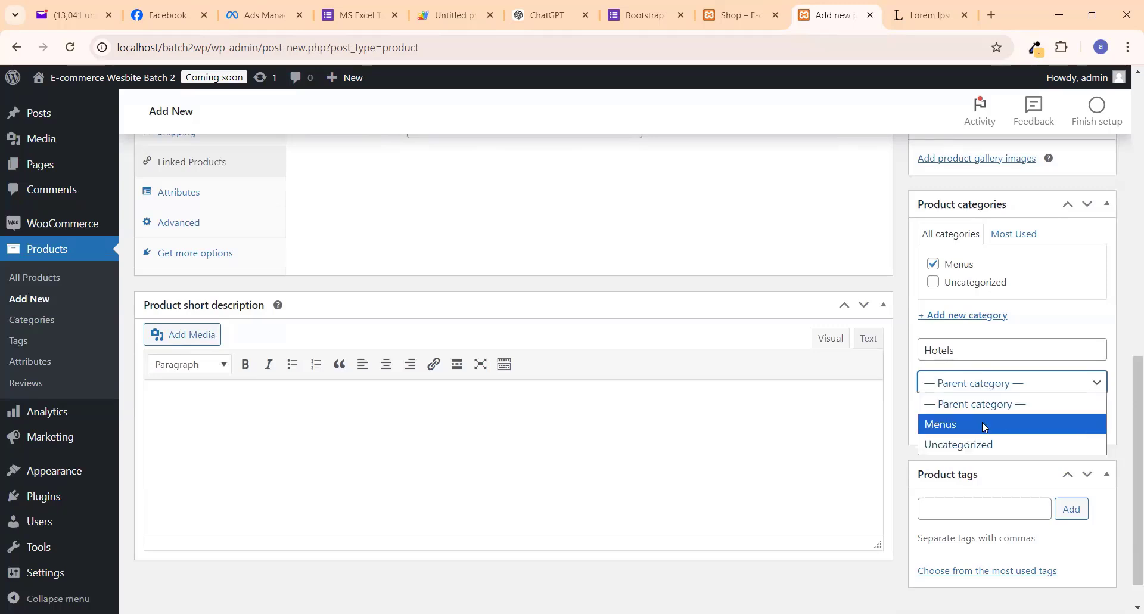
left_click(972, 429)
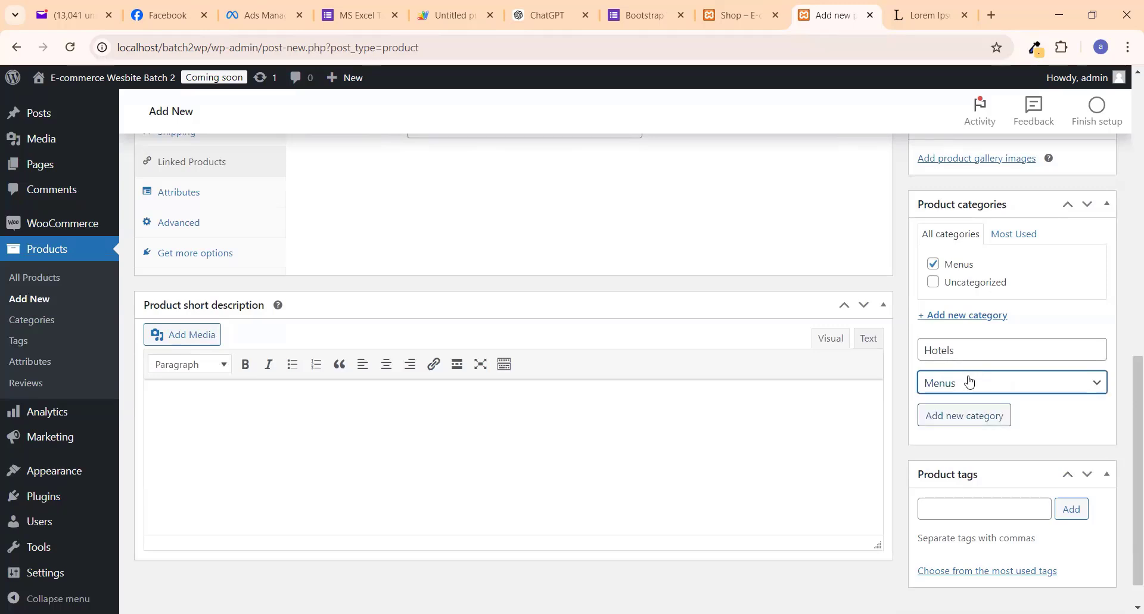
left_click(972, 343)
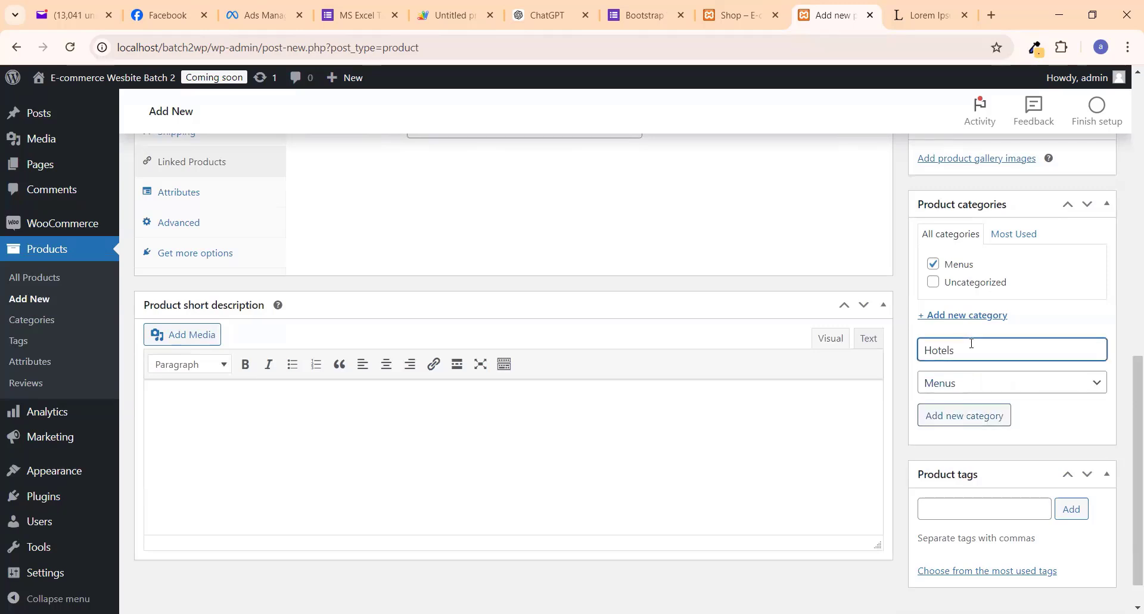
key("BackSpace")
type("Menu")
left_click(984, 415)
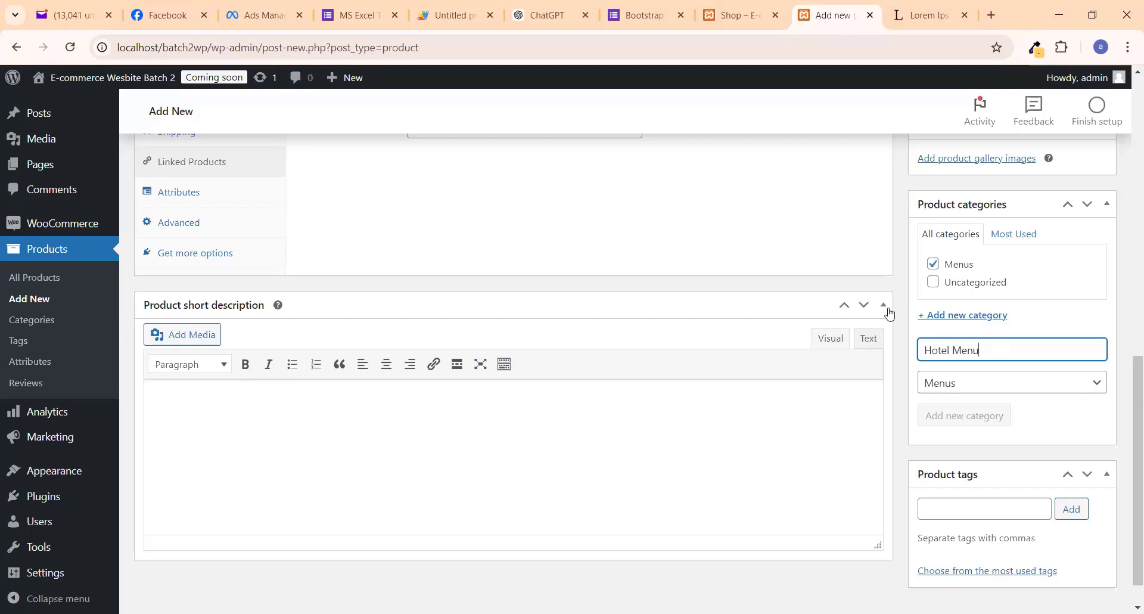
Step: Add another product category named Payment Menu with Menus as its parent category
left_click(962, 336)
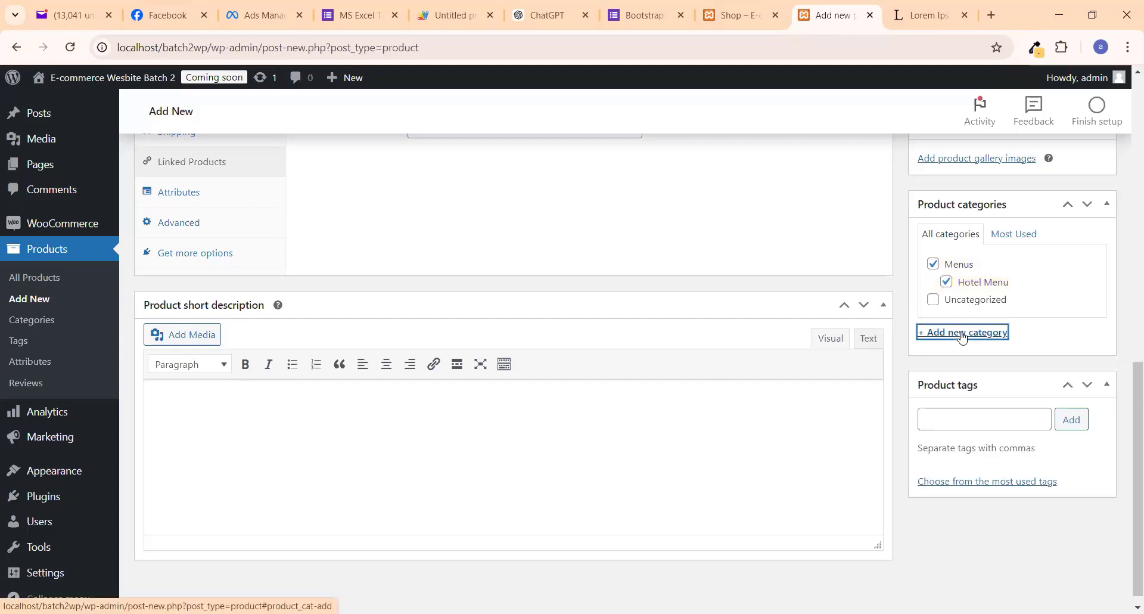
left_click(987, 421)
left_click(969, 334)
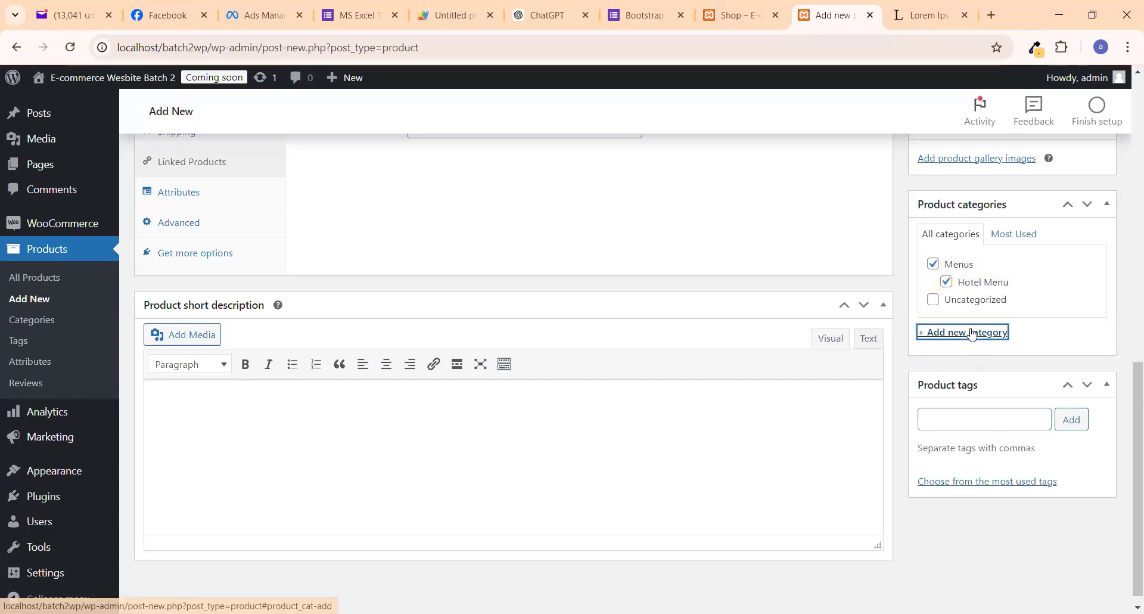
left_click(936, 367)
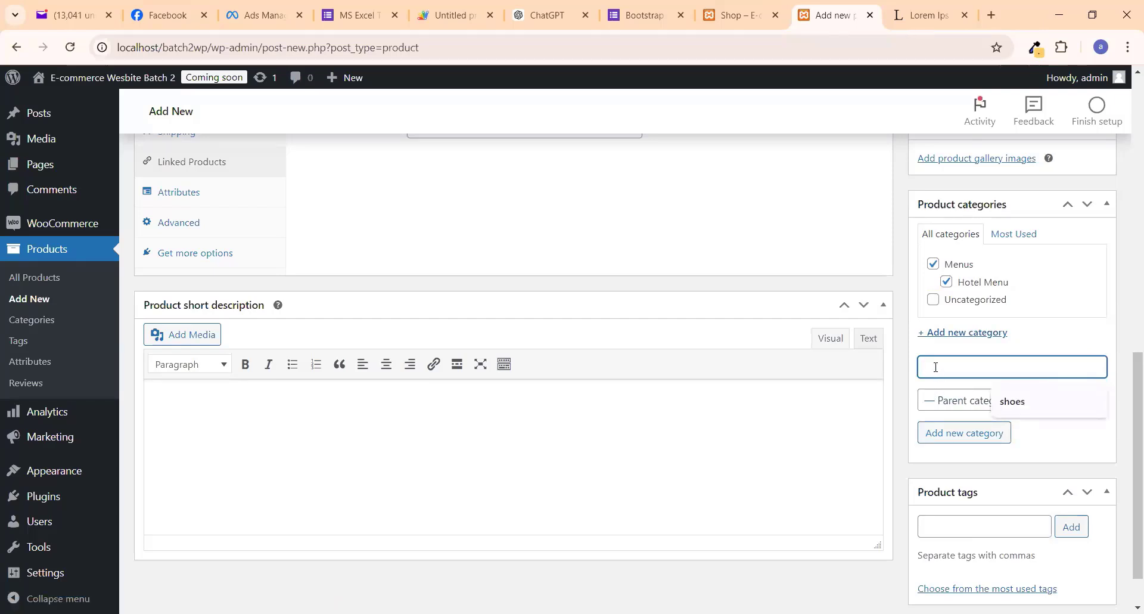
type("Pay")
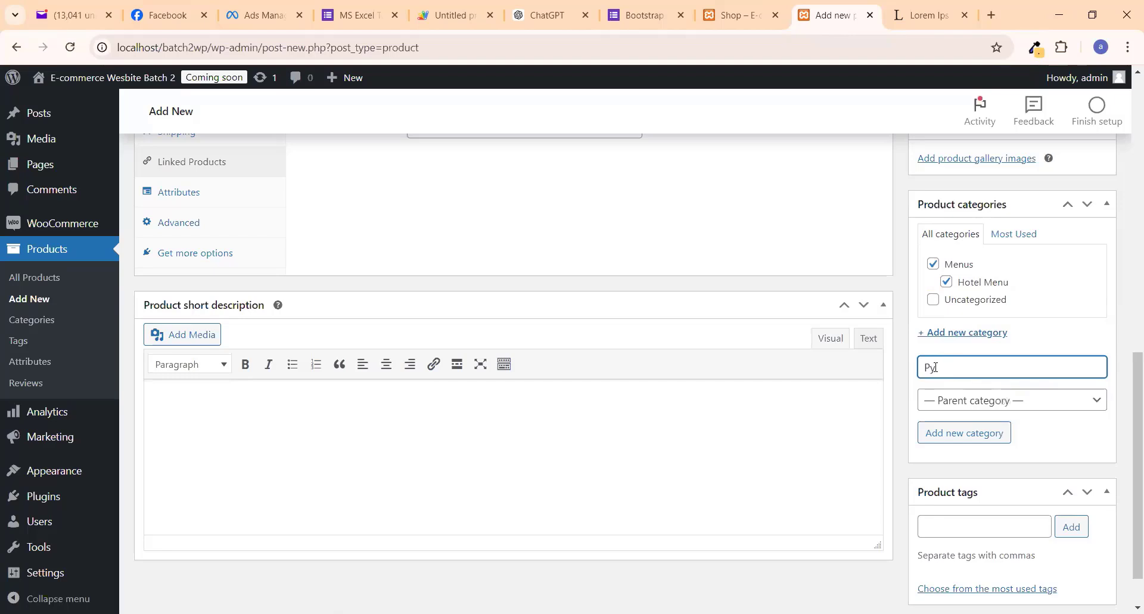
type("ment Menu")
left_click(996, 400)
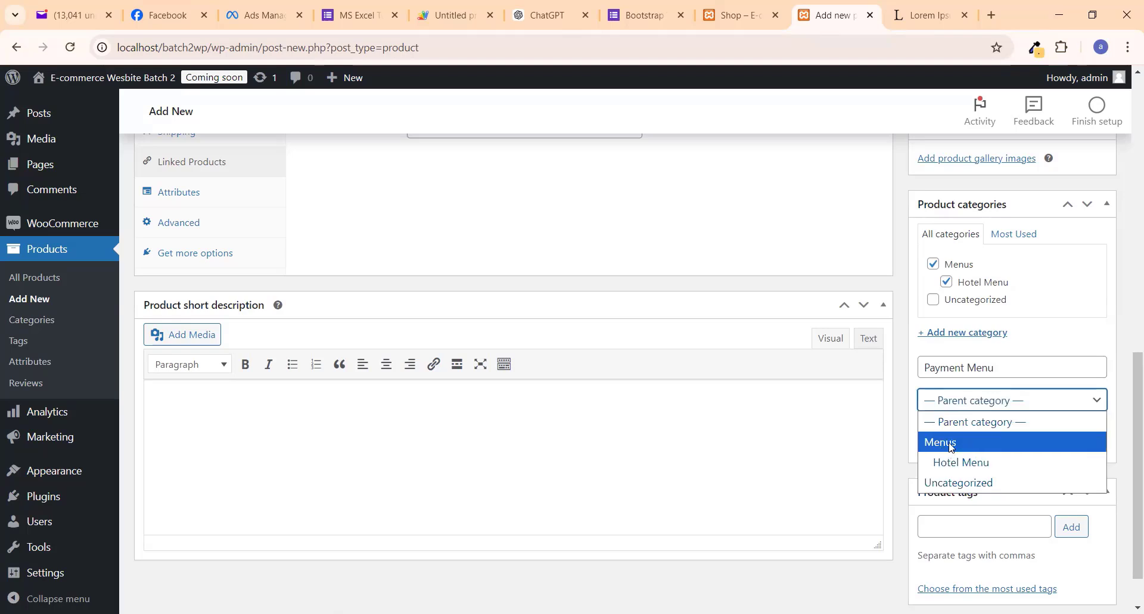
left_click(952, 444)
left_click(986, 433)
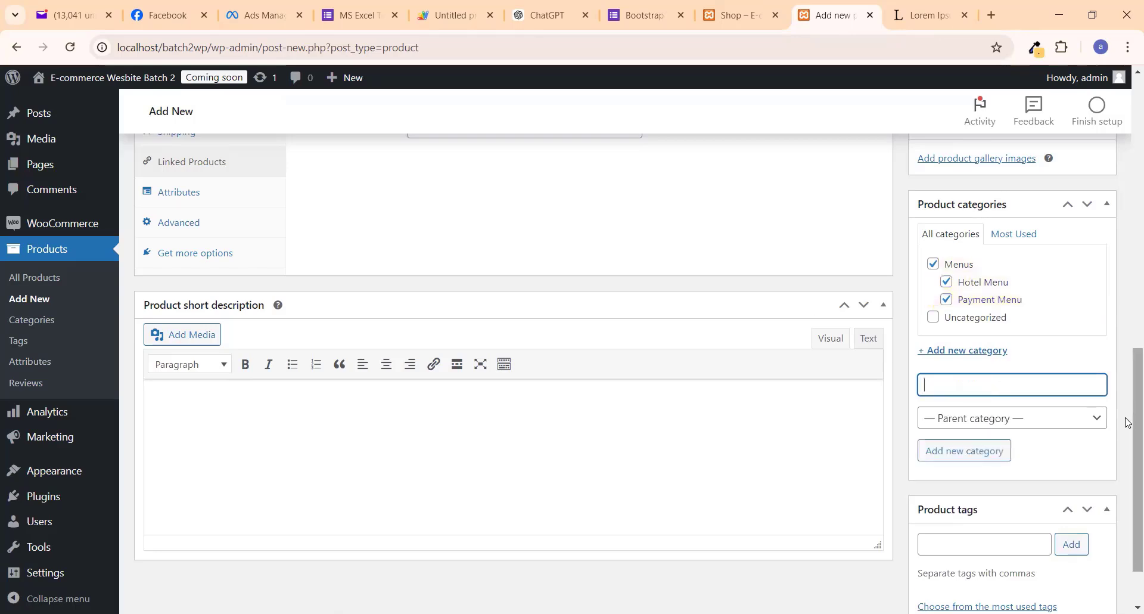
Step: Remove the product from the Payment Menu category
scroll(1127, 422, "up", 7)
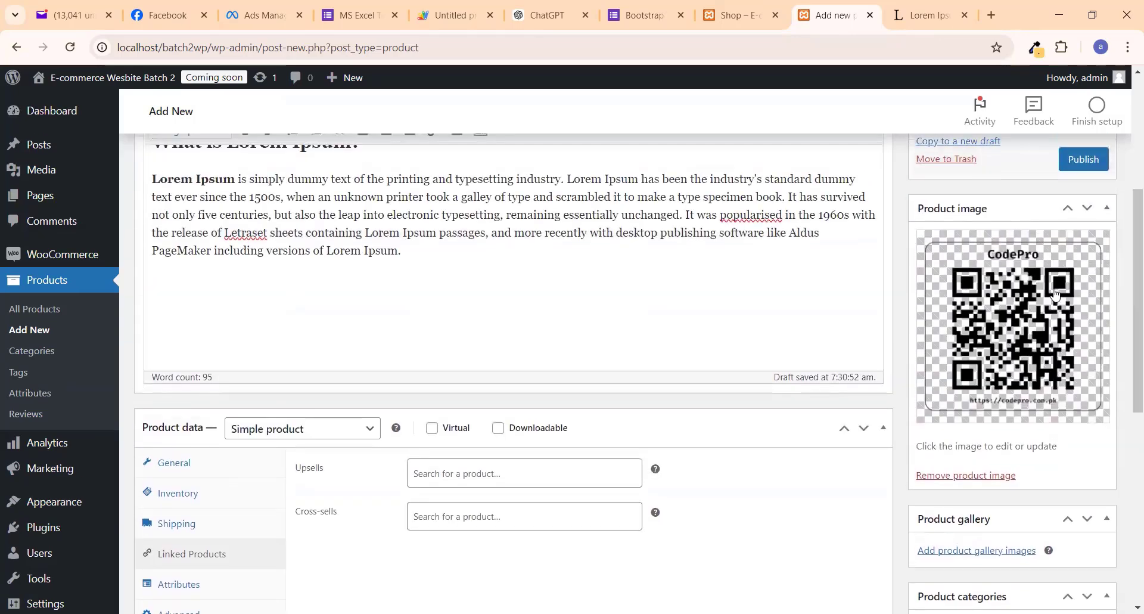
scroll(1126, 436, "down", 8)
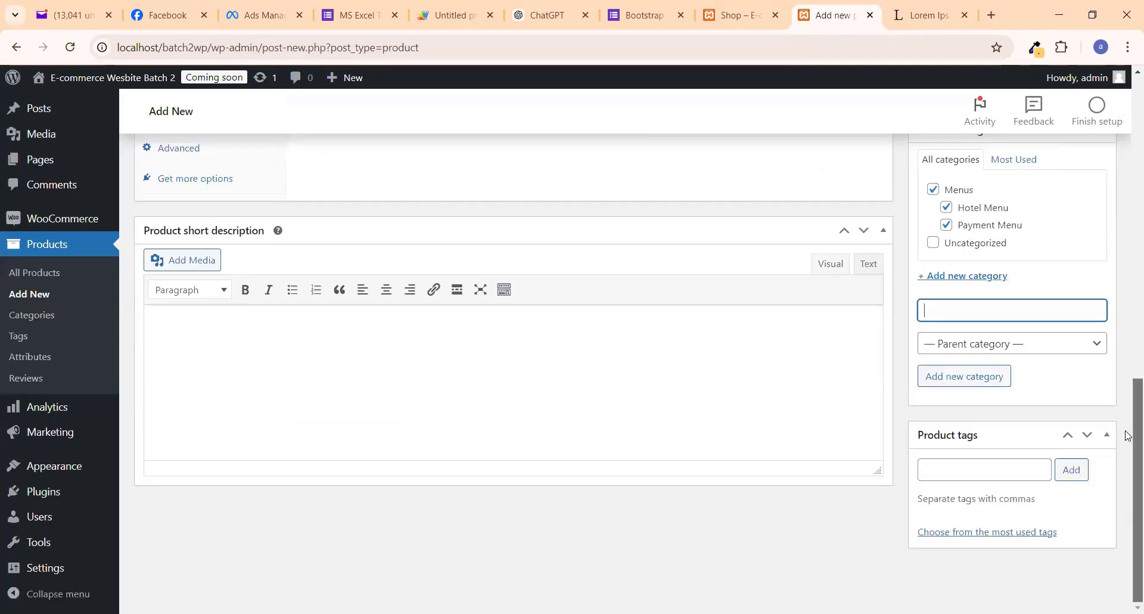
scroll(1126, 435, "up", 3)
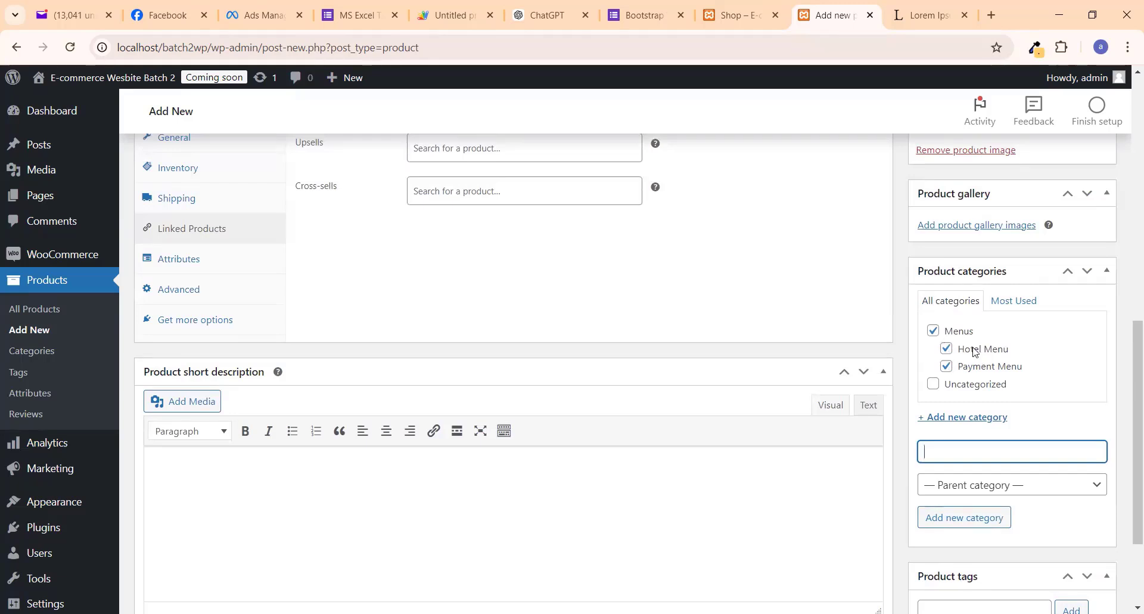
left_click(946, 367)
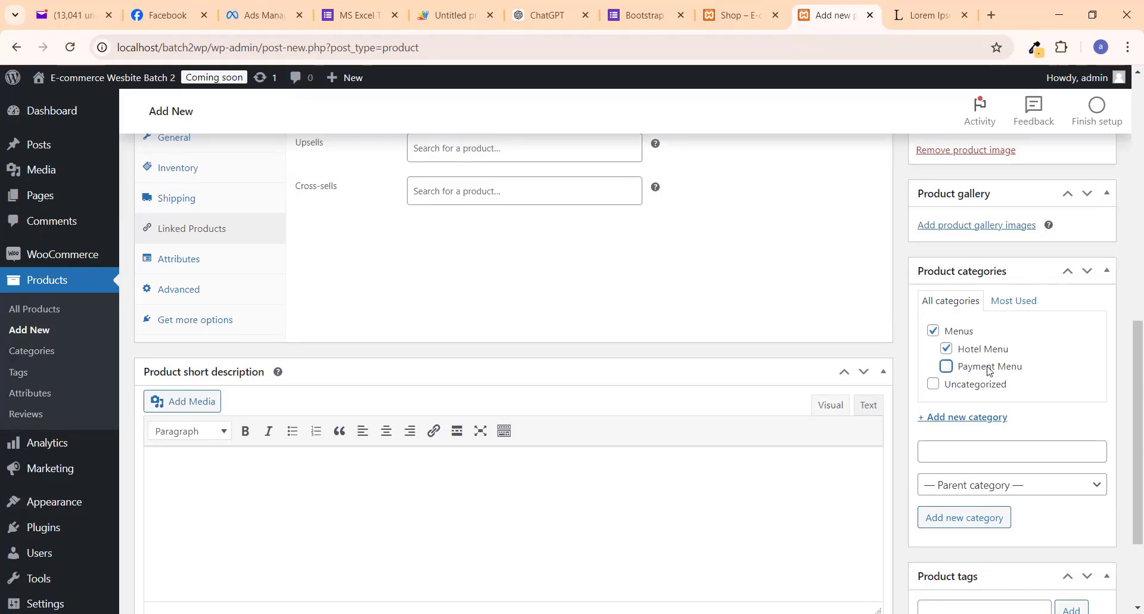
Step: Add the product tags menu, food and lunch
left_click_drag(1128, 427, 1127, 490)
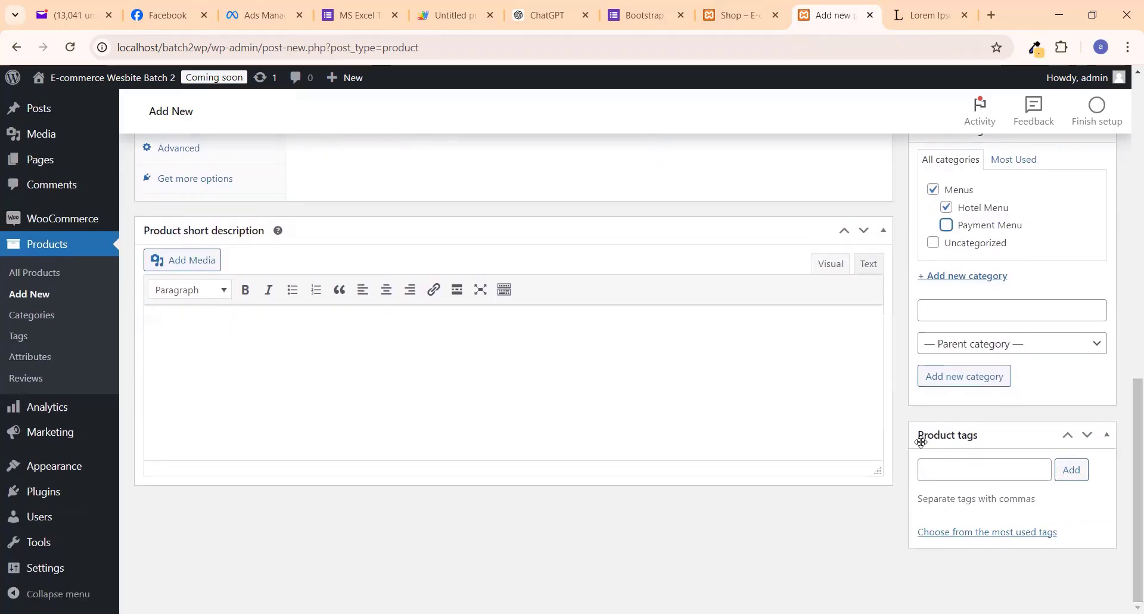
left_click(952, 470)
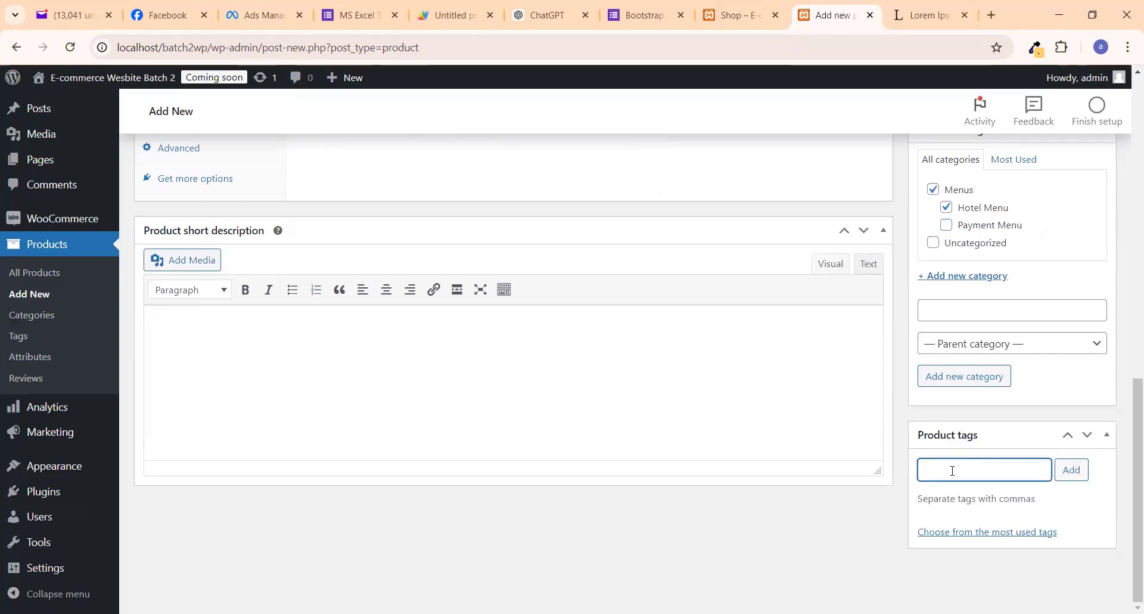
type("men")
type("ood, lunch")
left_click(1082, 473)
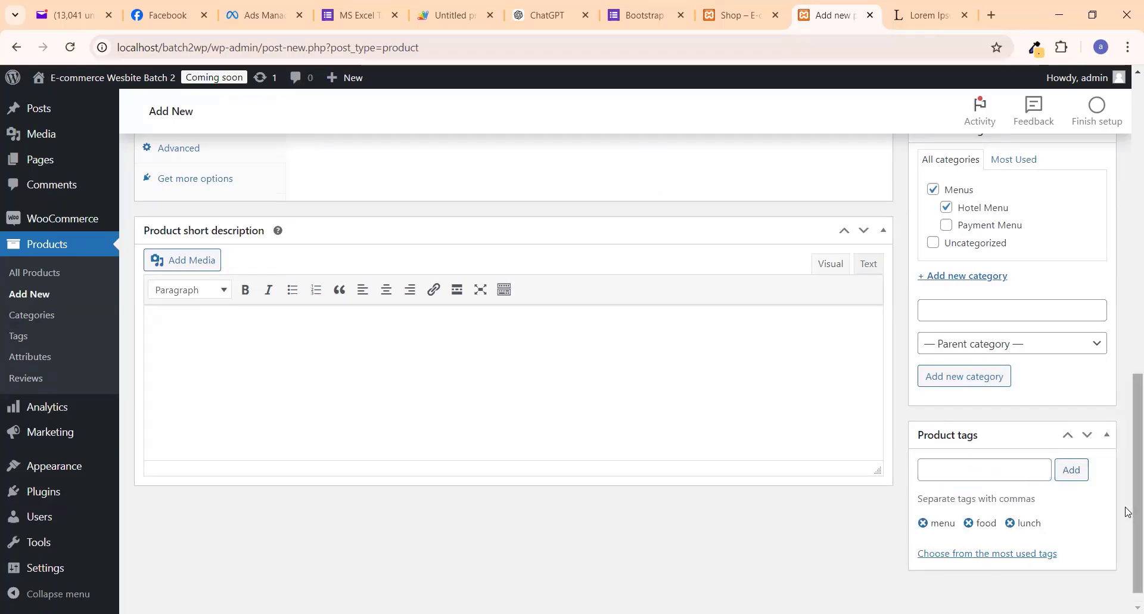
Step: Look over the product entries and publish My First Product
left_click_drag(1128, 505, 1128, 250)
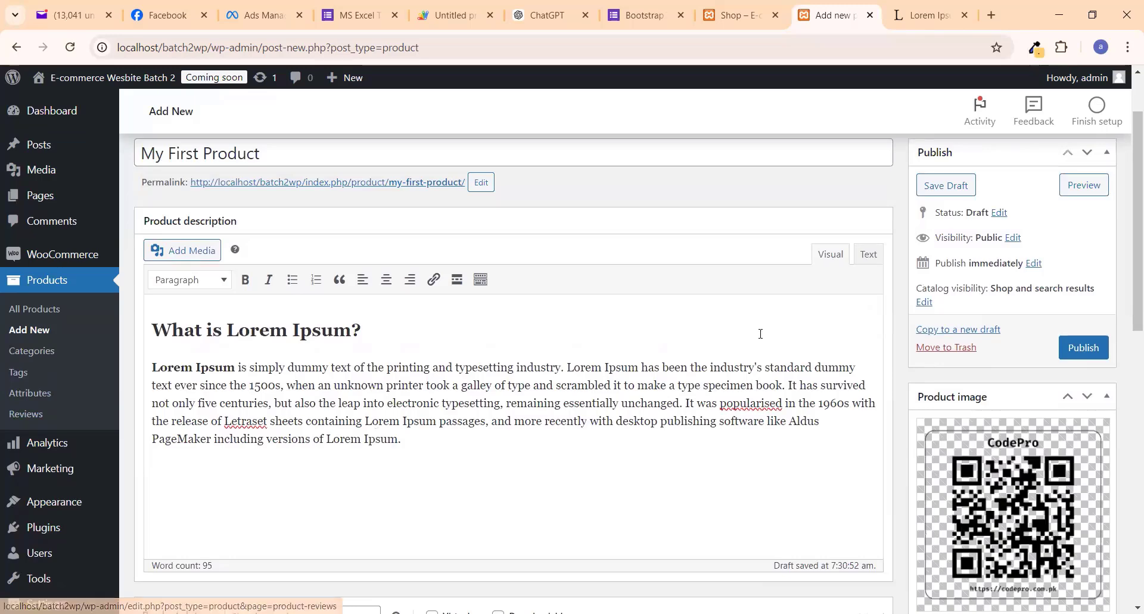
left_click_drag(1129, 242, 1124, 398)
scroll(1124, 397, "up", 7)
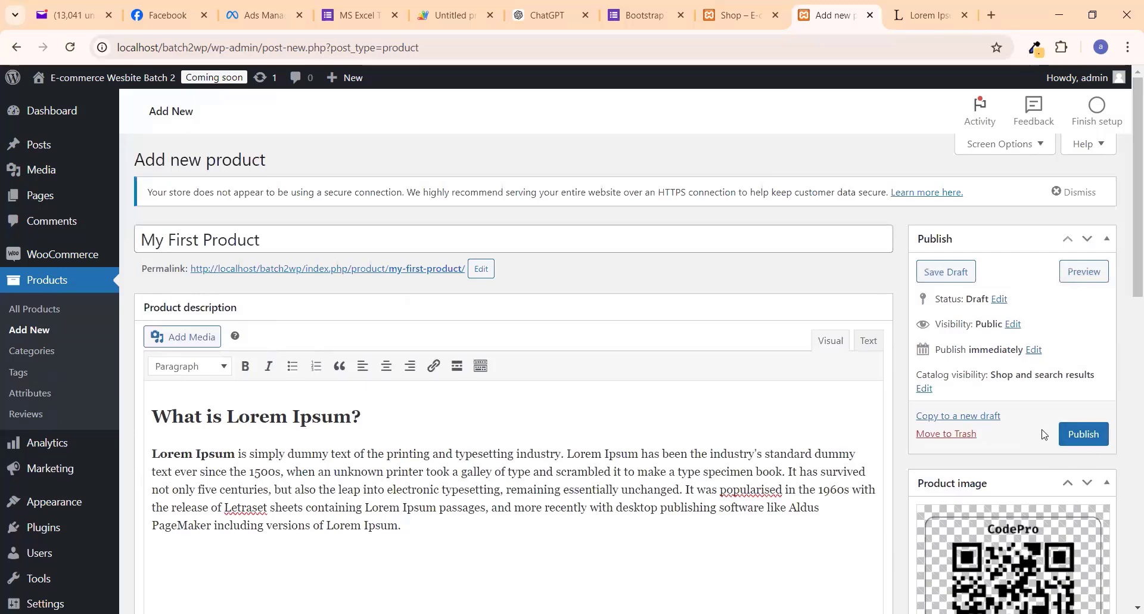
left_click(1084, 437)
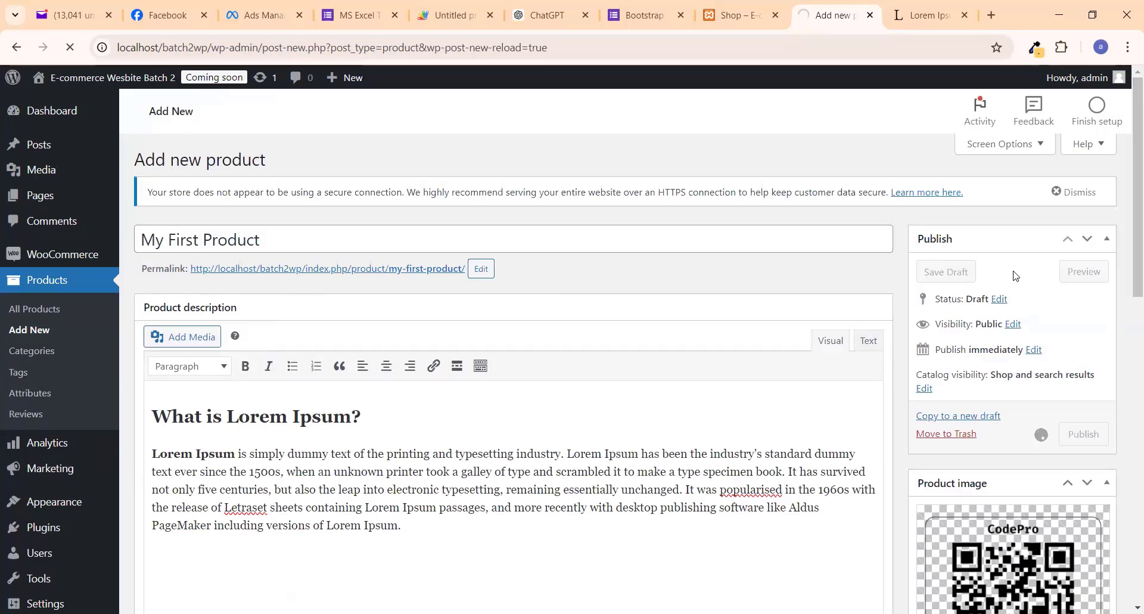
scroll(1128, 261, "down", 1)
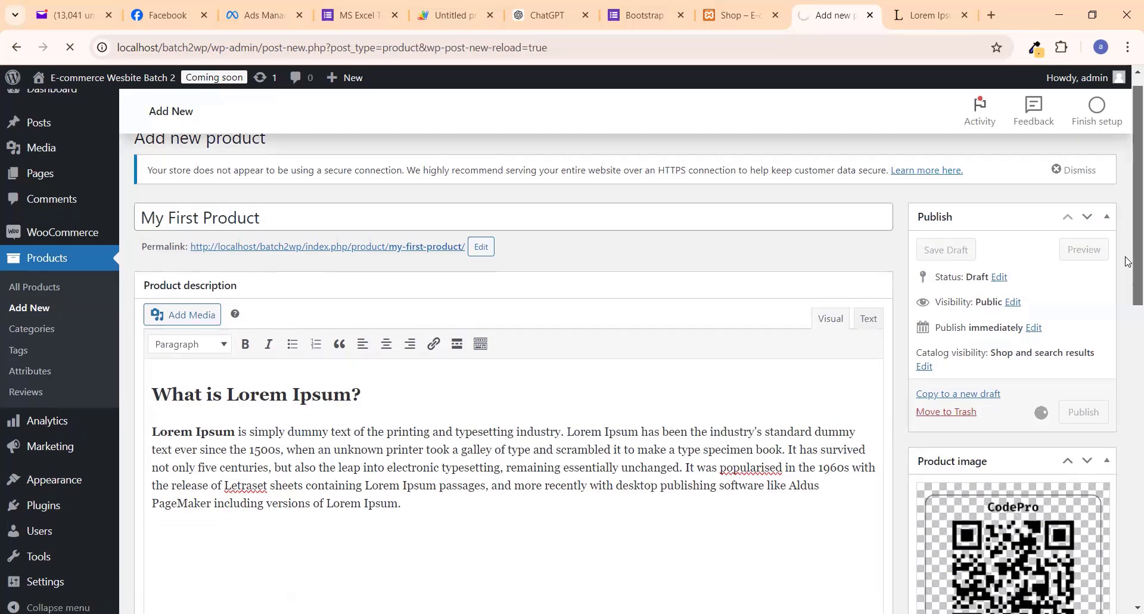
left_click_drag(1126, 258, 1126, 59)
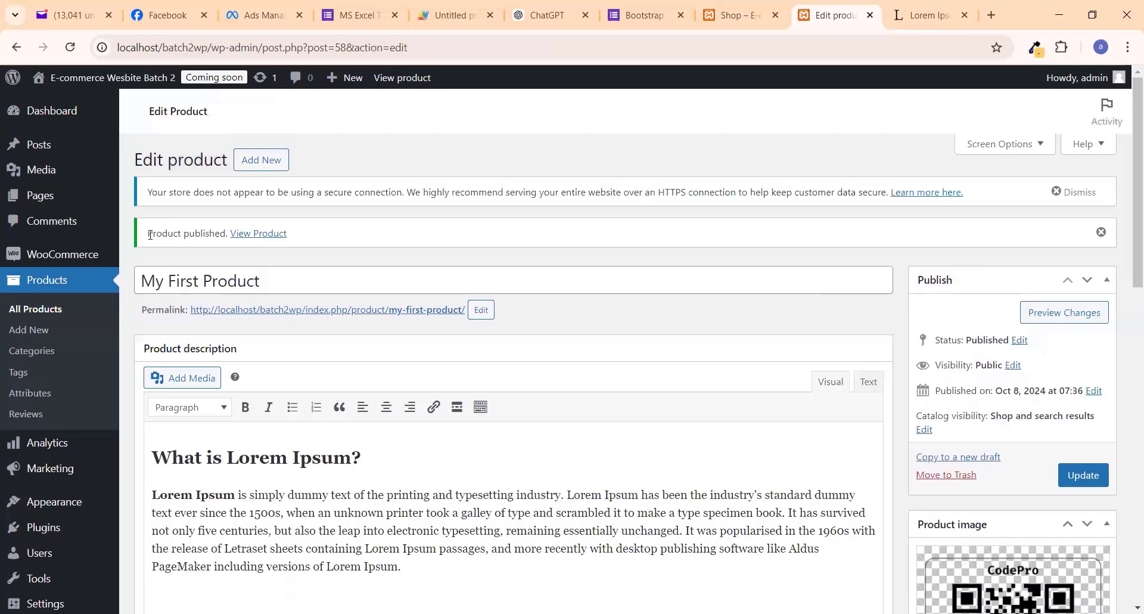
left_click_drag(149, 234, 296, 245)
left_click(545, 119)
Step: Switch to the open storefront Shop page and reload it to load the newly published product
left_click(758, 16)
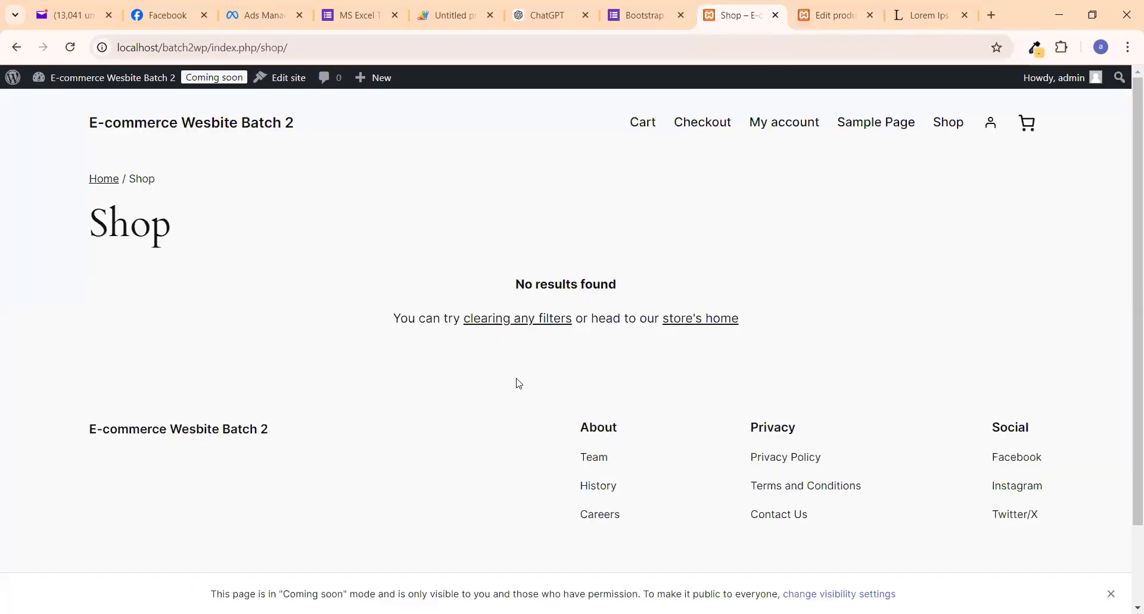
left_click_drag(490, 286, 712, 279)
left_click(638, 280)
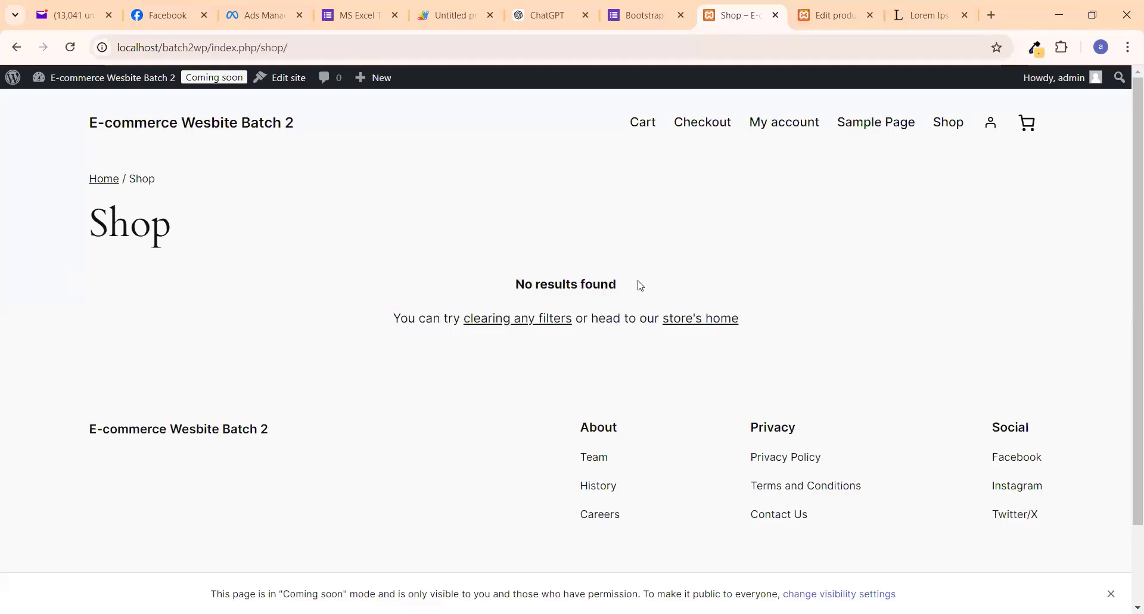
left_click(70, 47)
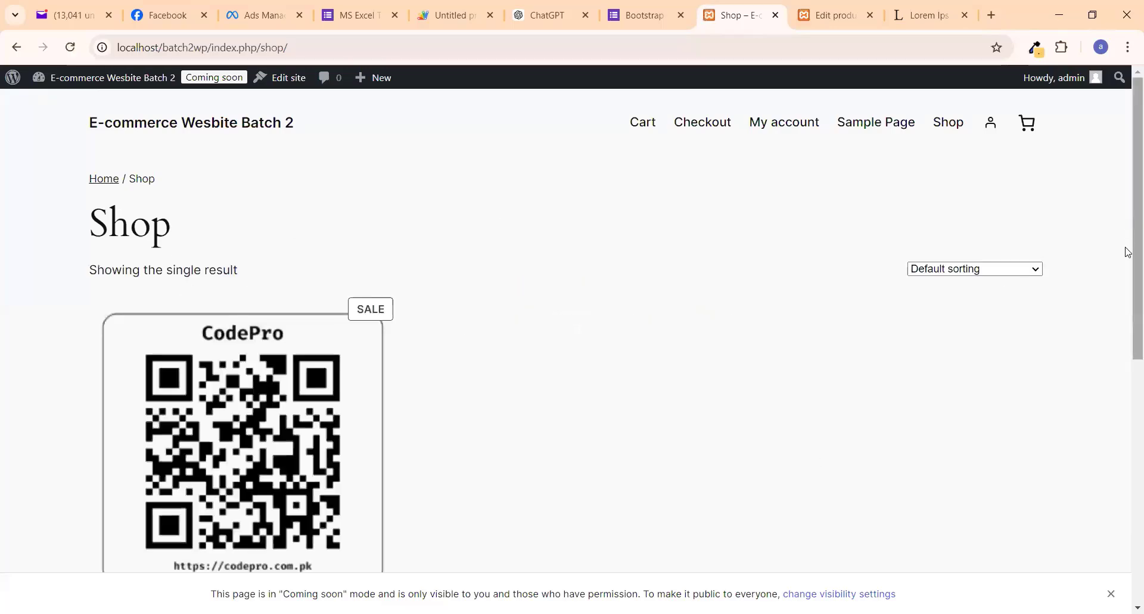
Step: Check the sale and regular prices of My First Product in the shop listing and add the product to the cart
left_click_drag(1128, 253, 1124, 304)
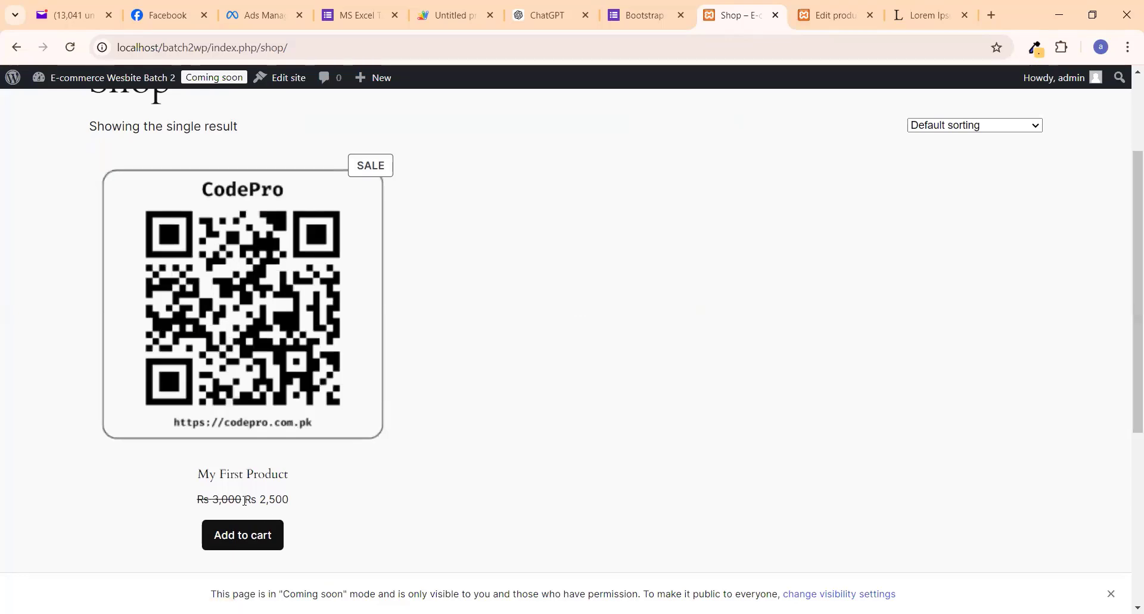
left_click_drag(245, 500, 322, 504)
left_click(326, 506)
left_click_drag(191, 501, 244, 503)
left_click(474, 508)
left_click(233, 539)
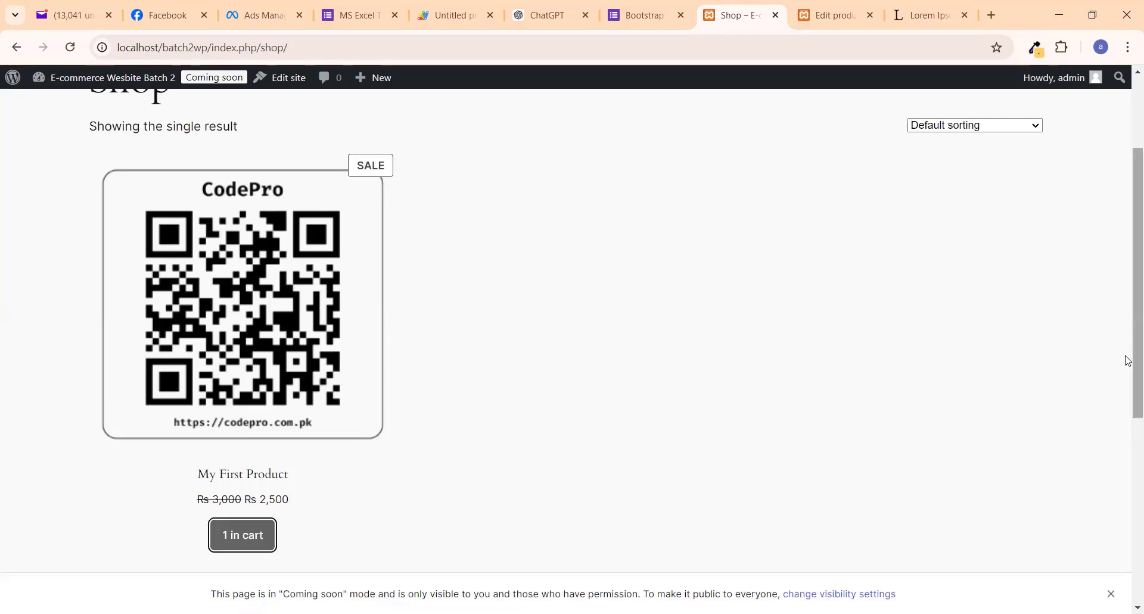
Step: Review the shop's mini cart with the added product, and close it again
scroll(1125, 357, "up", 3)
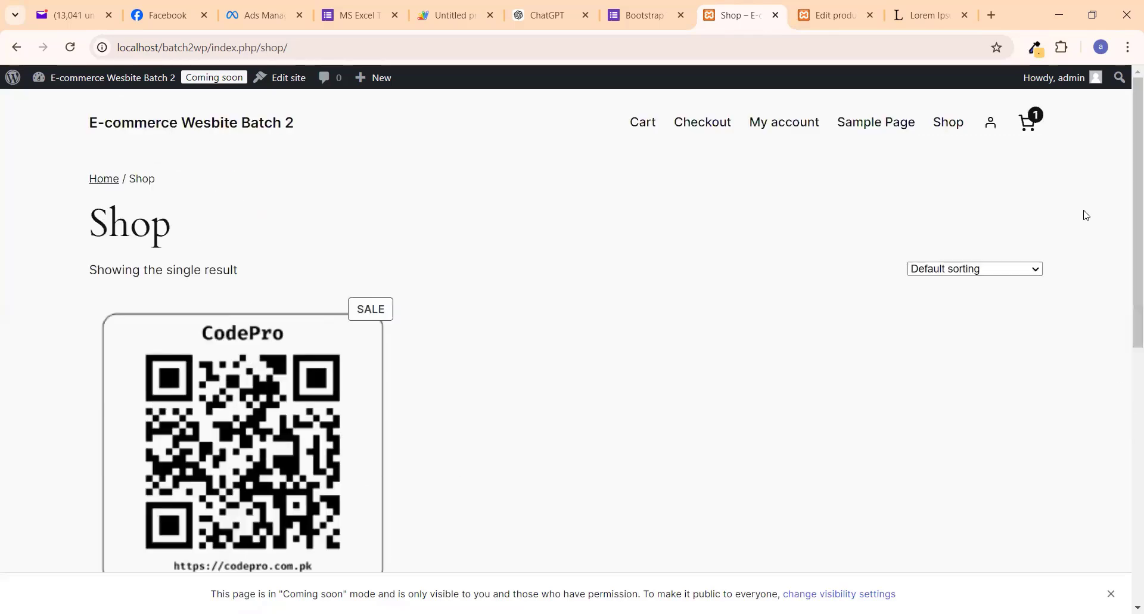
left_click(1036, 124)
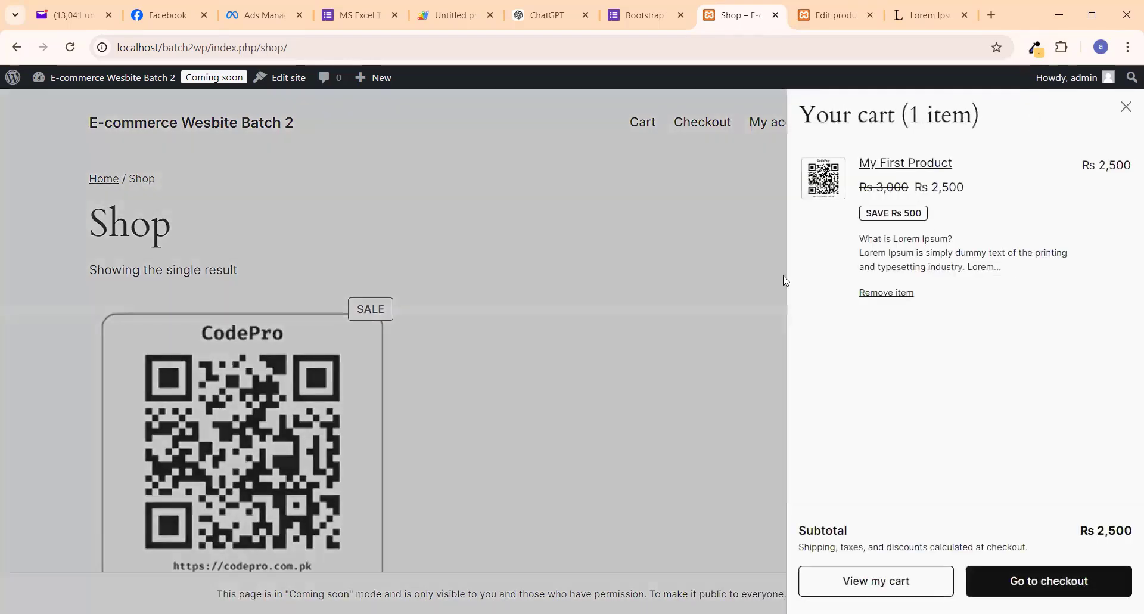
left_click(1126, 108)
Step: Open the full cart page from the My First Product listing and proceed to checkout
left_click_drag(1128, 297, 1127, 411)
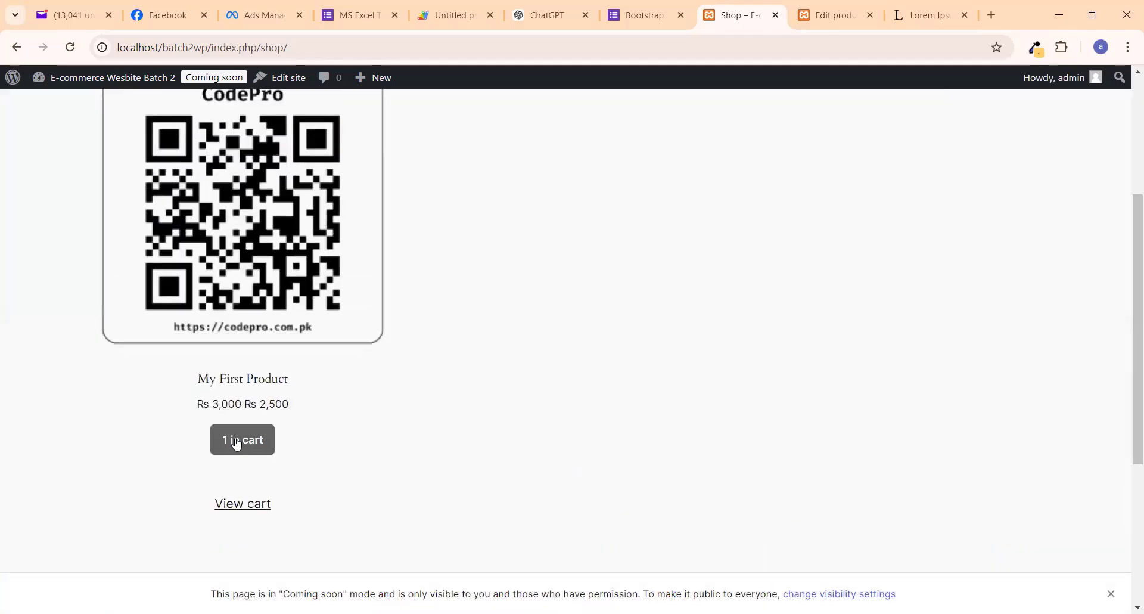
left_click(240, 511)
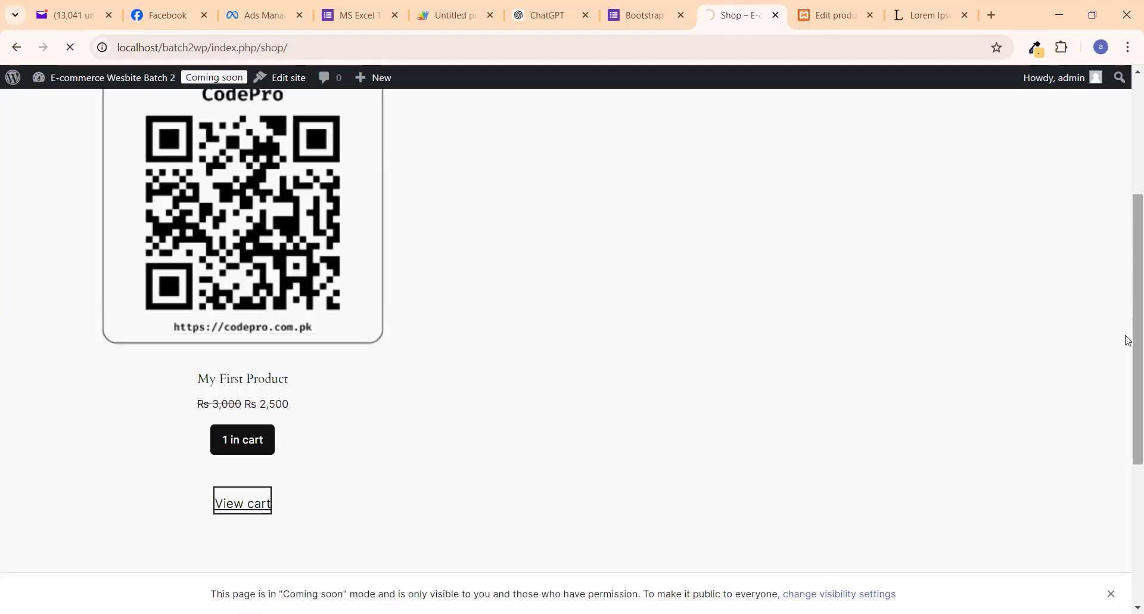
left_click_drag(1126, 338, 1126, 213)
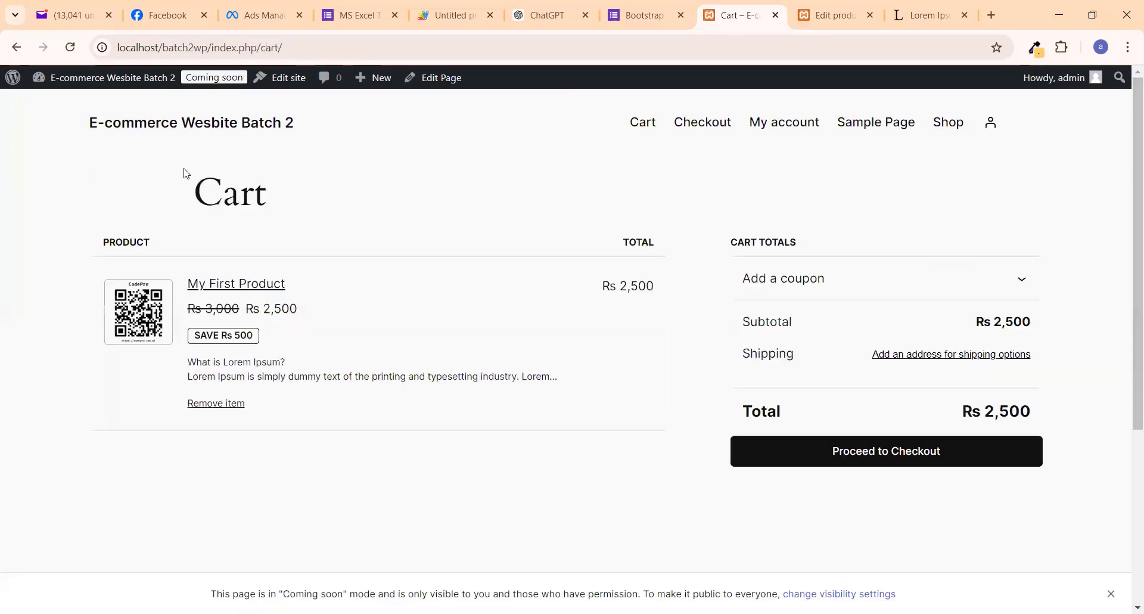
left_click_drag(189, 195, 378, 204)
left_click(404, 208)
left_click(883, 451)
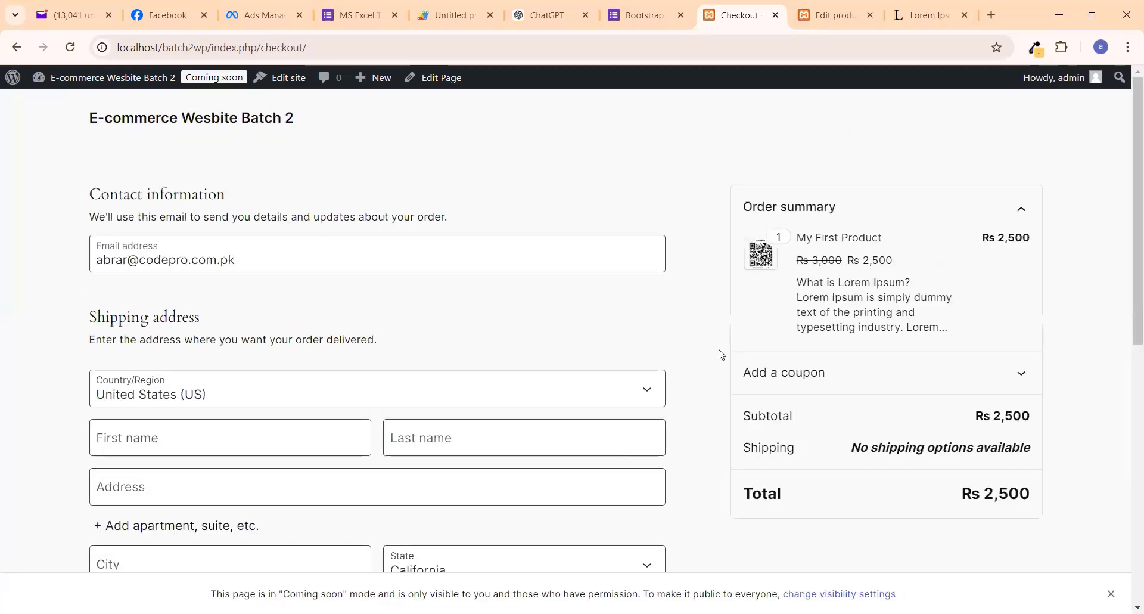
Step: Examine the payment options section of the checkout page and read its notice
left_click_drag(1128, 312, 1128, 568)
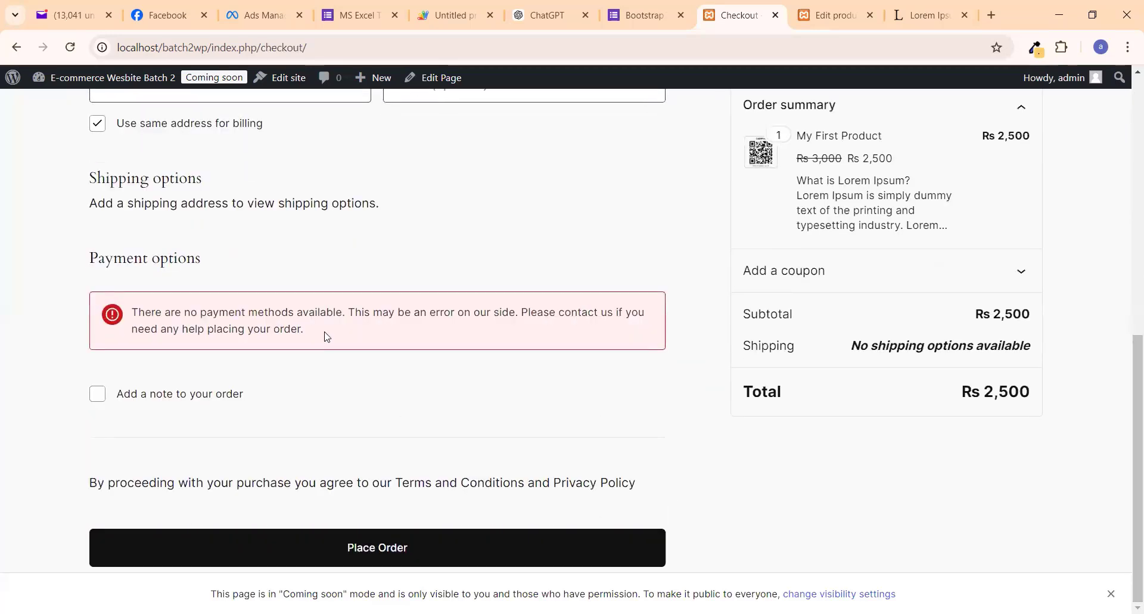
left_click_drag(327, 337, 133, 318)
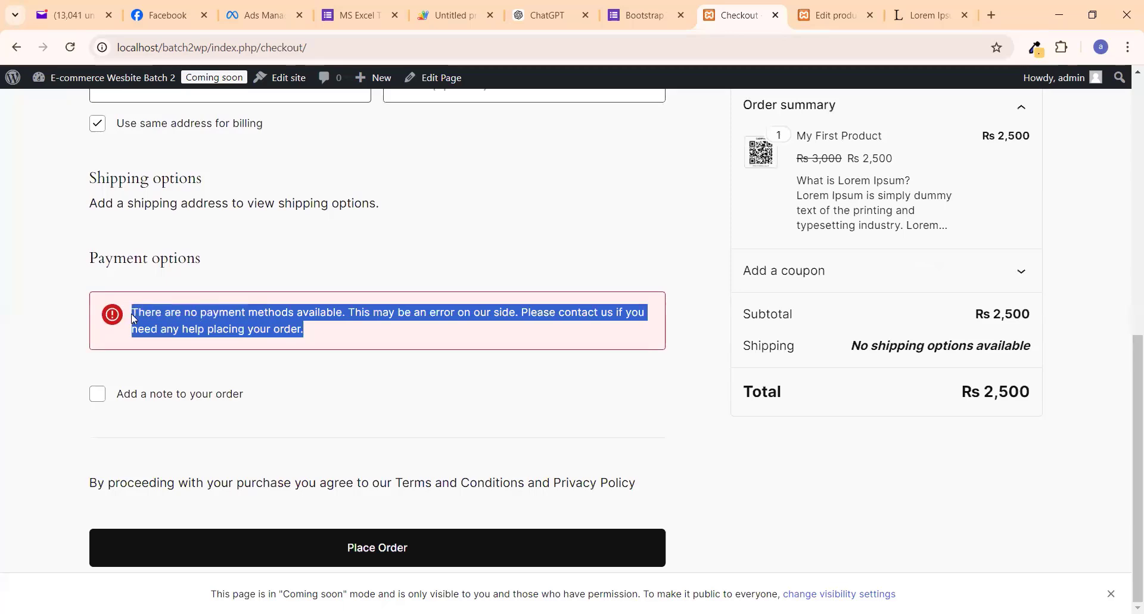
left_click(372, 329)
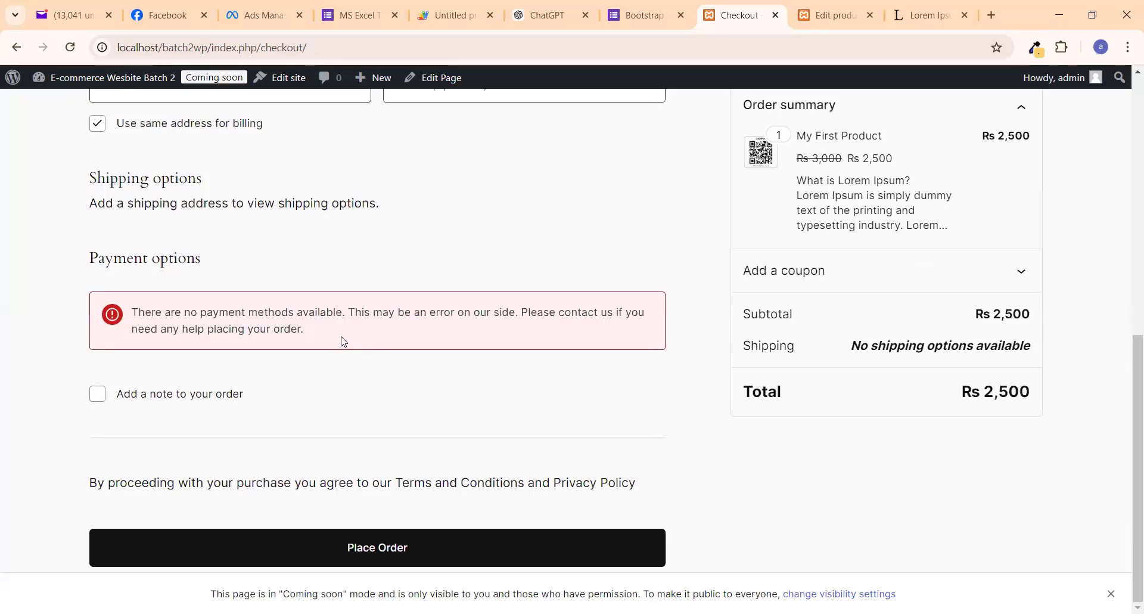
left_click_drag(342, 338, 134, 325)
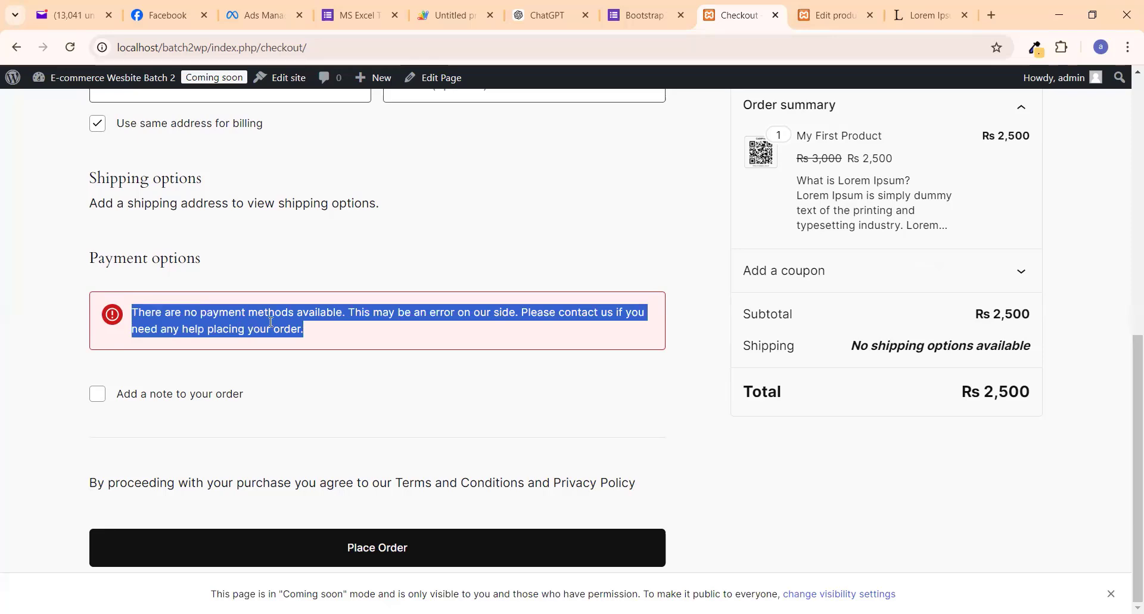
left_click(330, 344)
scroll(1123, 455, "up", 10)
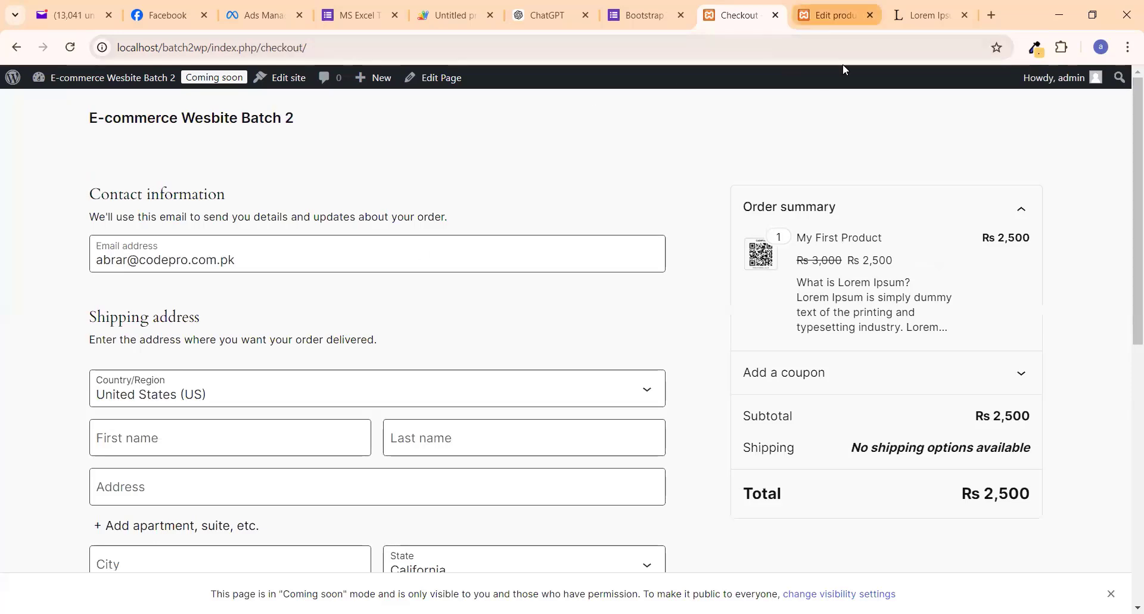
Step: Switch to the WordPress admin and enable Cash on delivery in WooCommerce's Get paid setup task
left_click(834, 15)
mouse_move(34, 209)
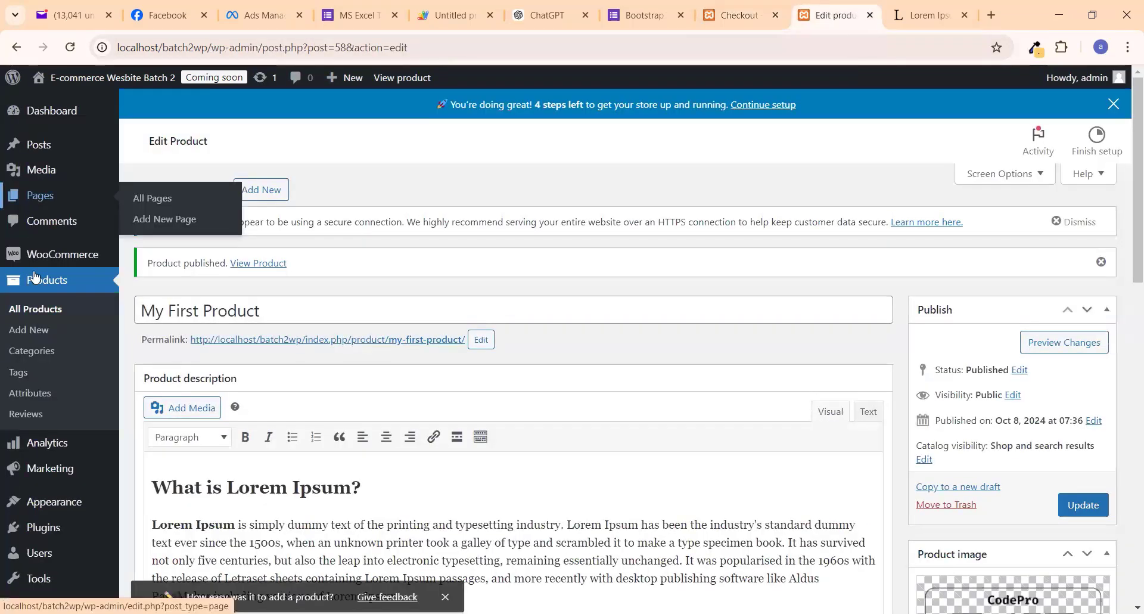
mouse_move(52, 262)
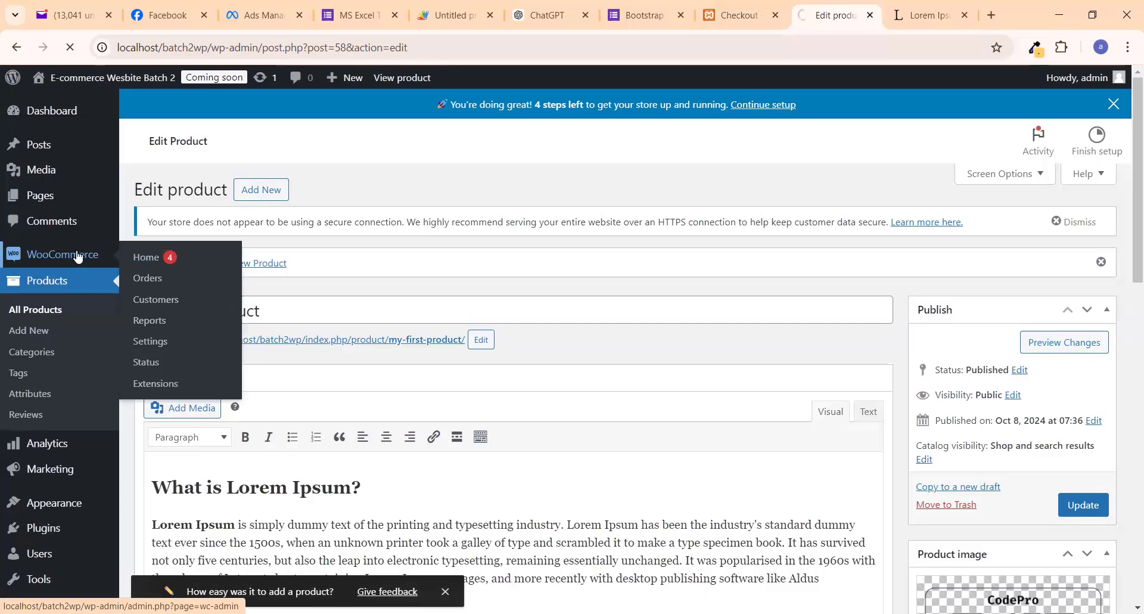
left_click(52, 255)
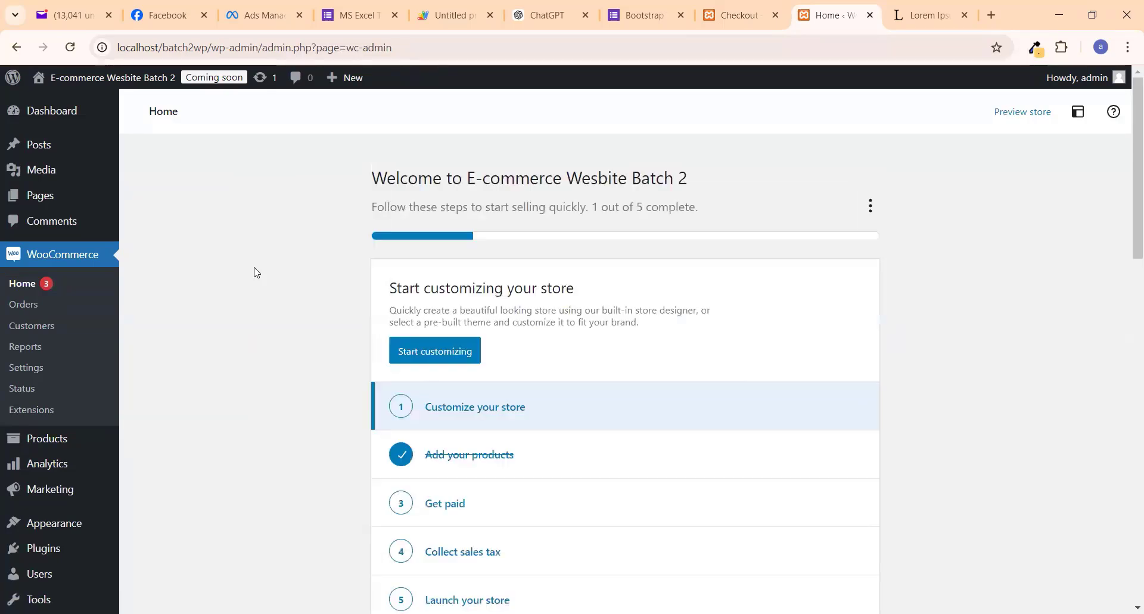
scroll(1128, 226, "down", 4)
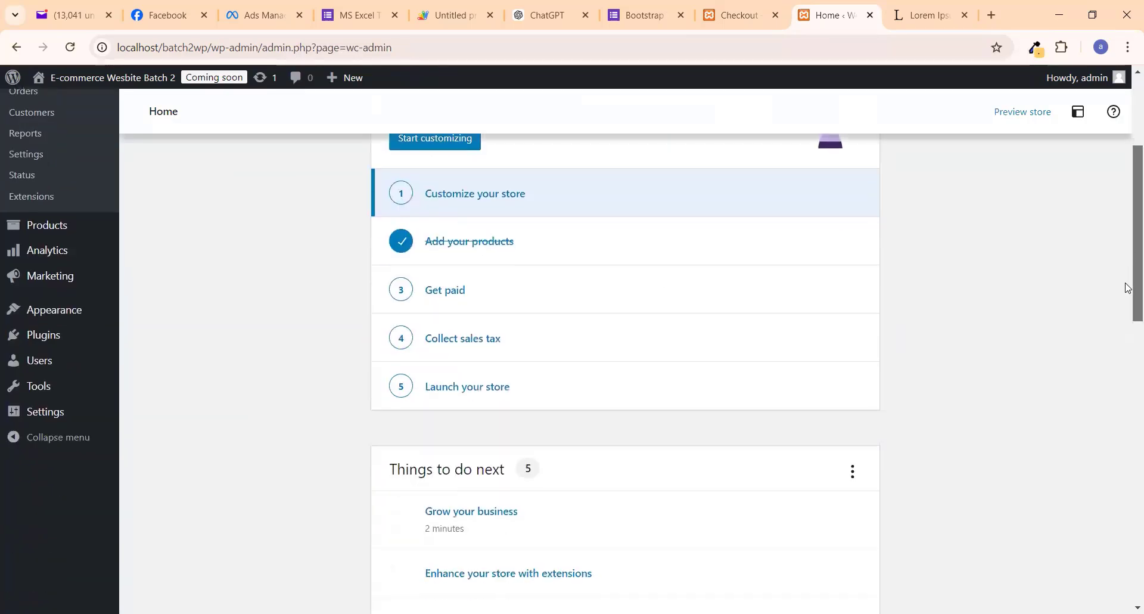
left_click(457, 293)
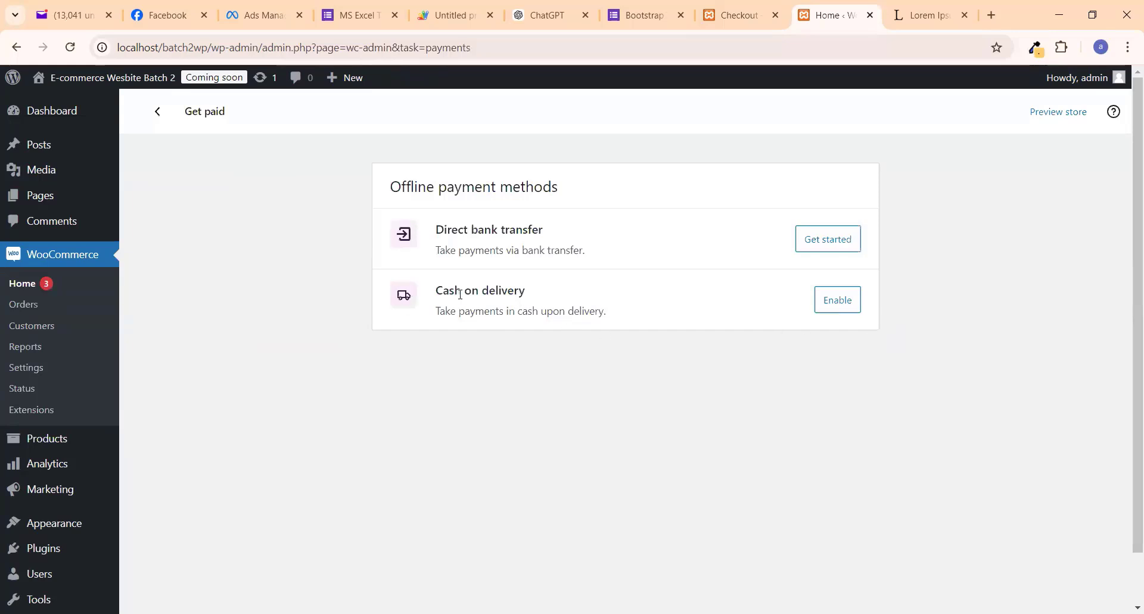
left_click(845, 302)
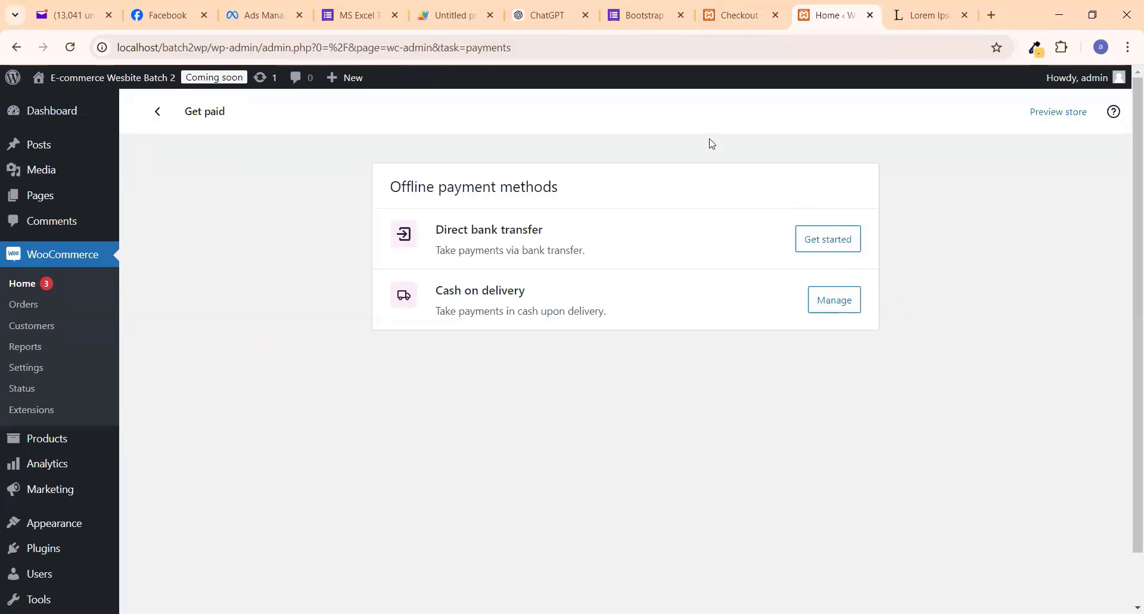
Step: Return to the open checkout page, reload it, and check its shipping and payment options
left_click(739, 14)
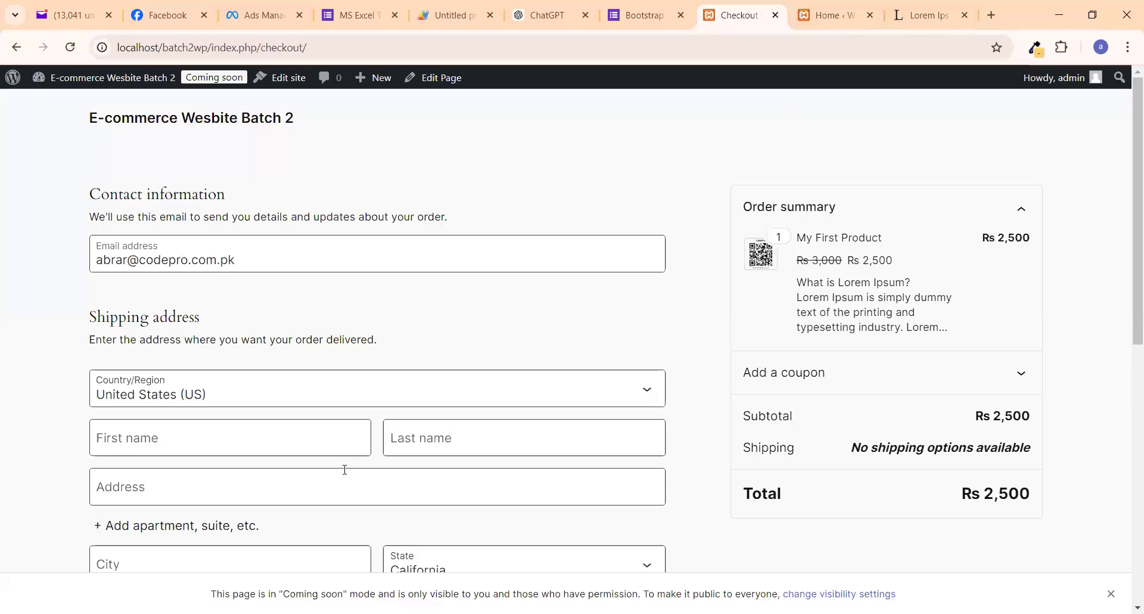
scroll(1130, 387, "down", 10)
scroll(1126, 467, "up", 10)
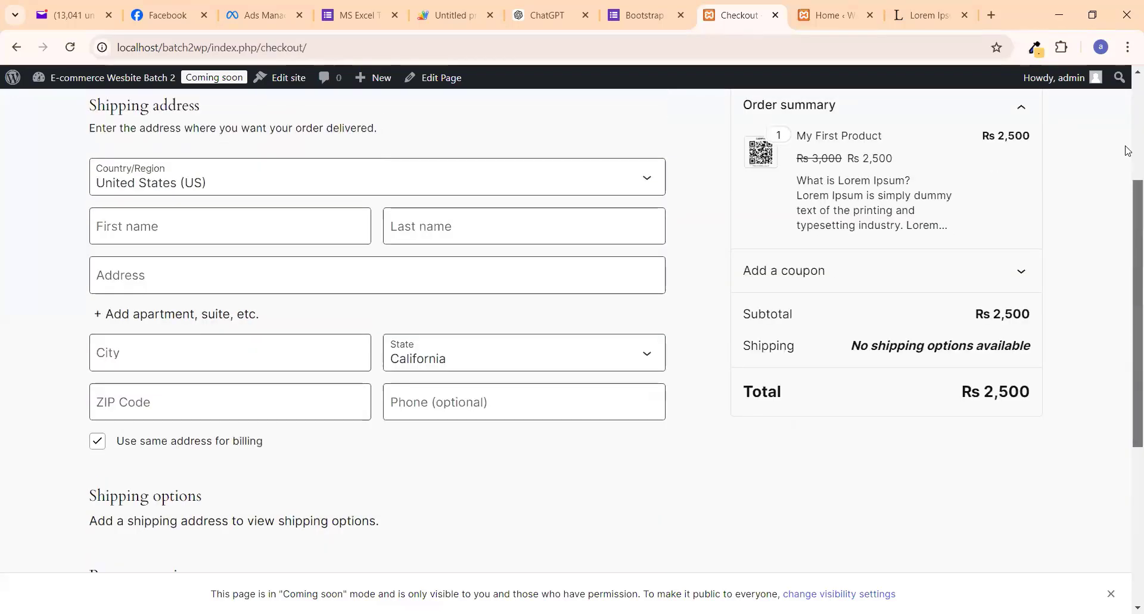
left_click_drag(92, 143, 486, 198)
left_click(639, 189)
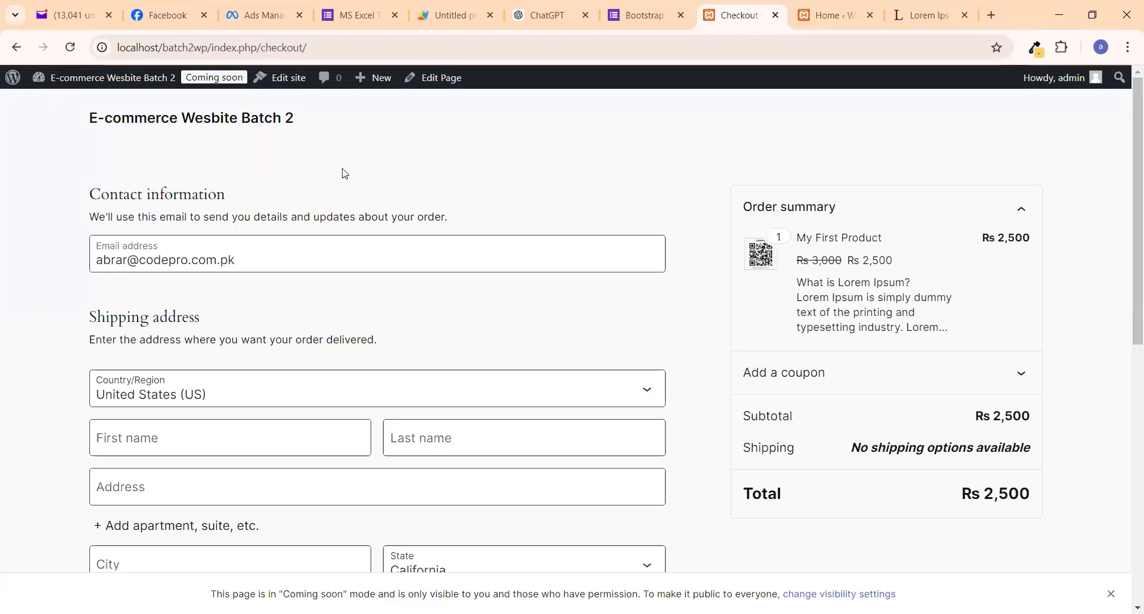
left_click(69, 48)
left_click_drag(1136, 219, 1126, 388)
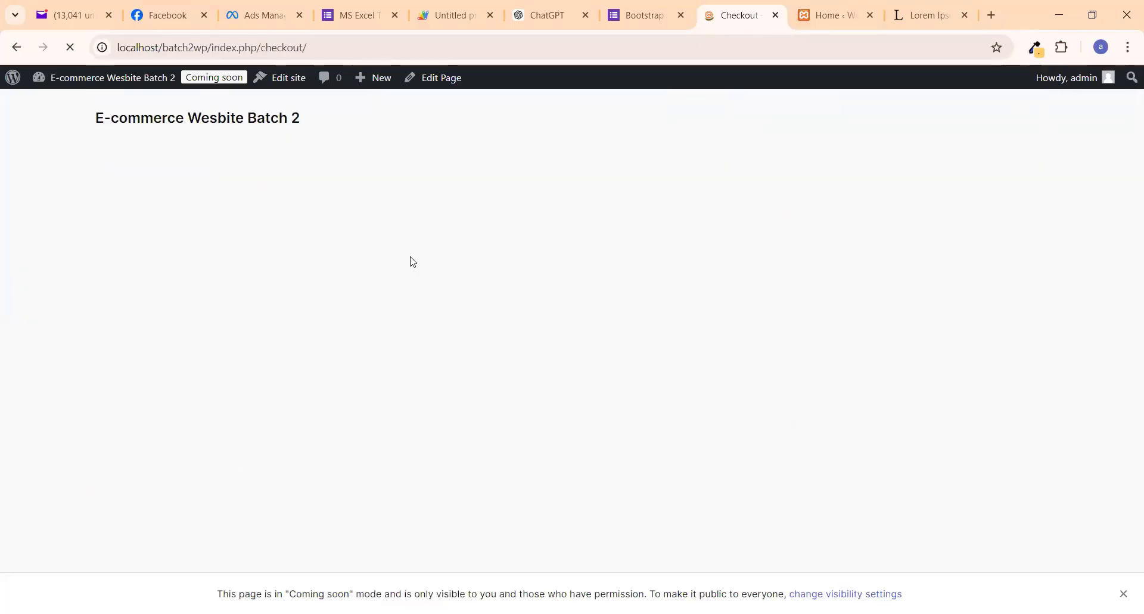
left_click_drag(1126, 332, 1128, 478)
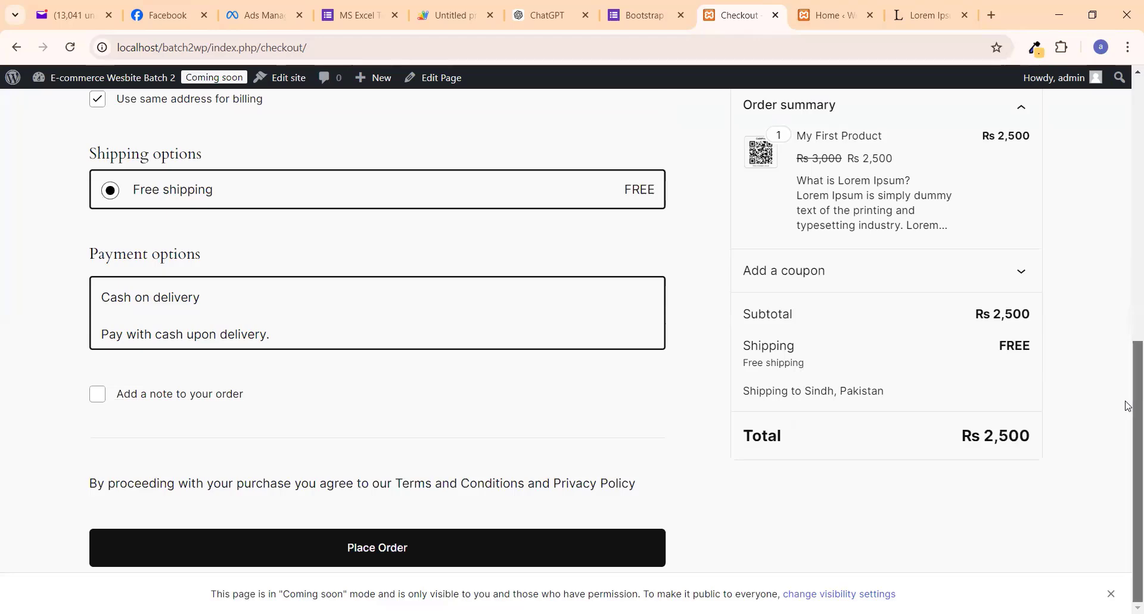
left_click_drag(1129, 406, 1128, 139)
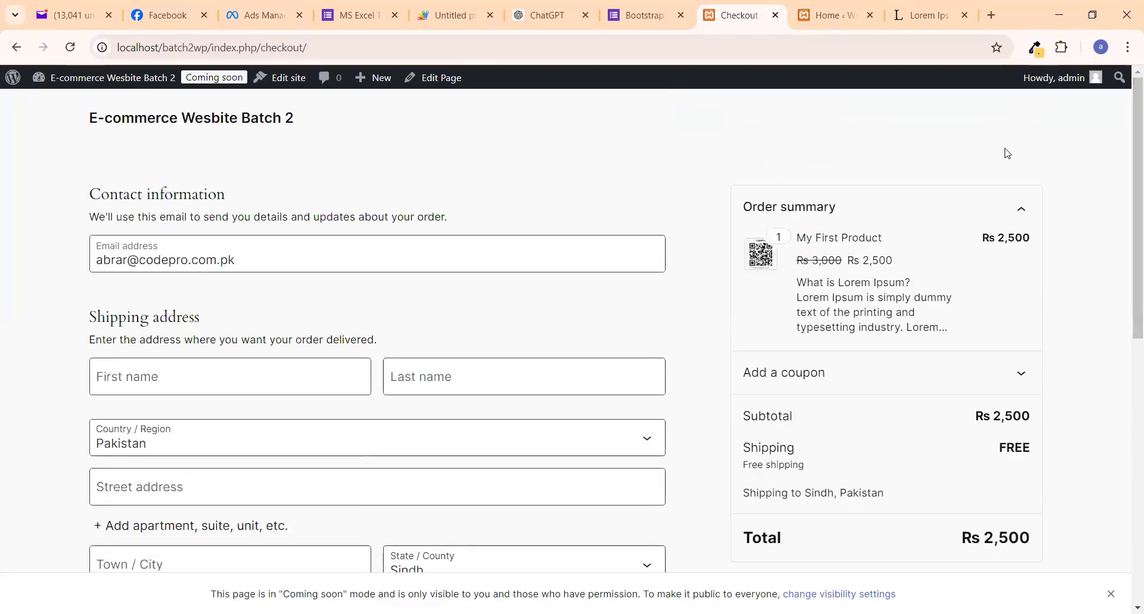